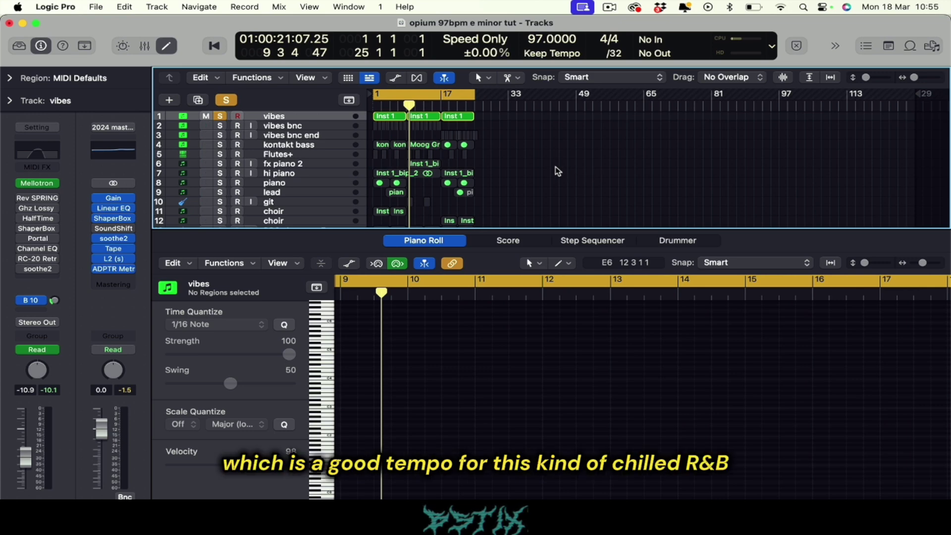
Select all regions on the vibes track and open its Mellotron V instrument.
left_click(280, 119)
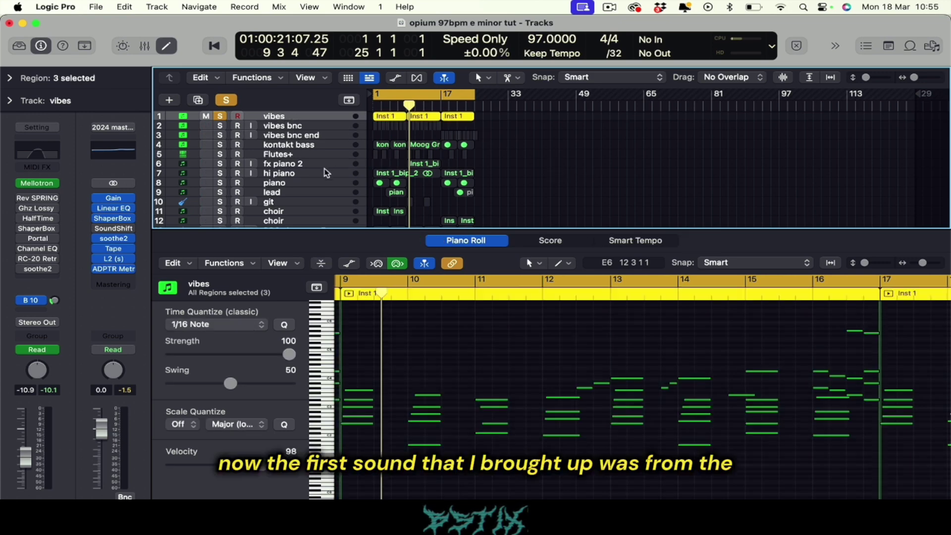
left_click(38, 183)
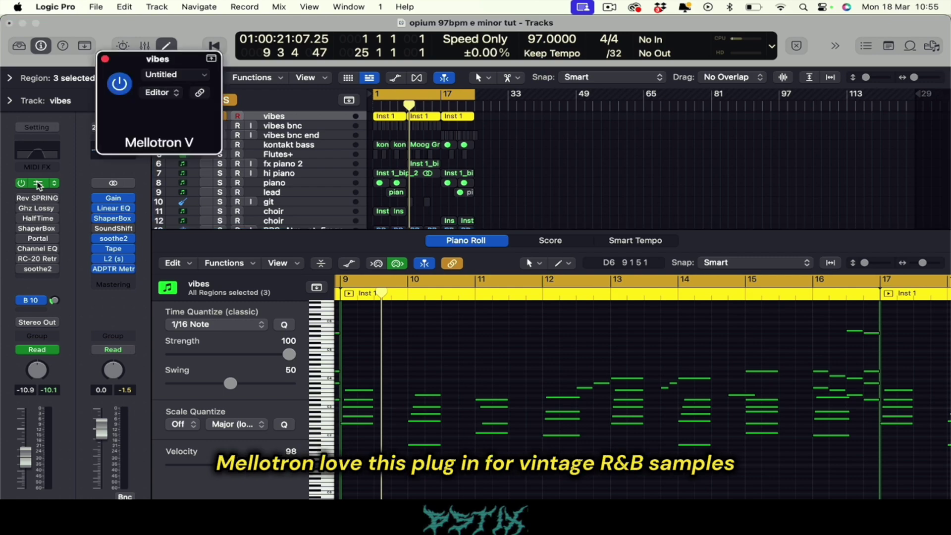
left_click_drag(653, 68, 601, 47)
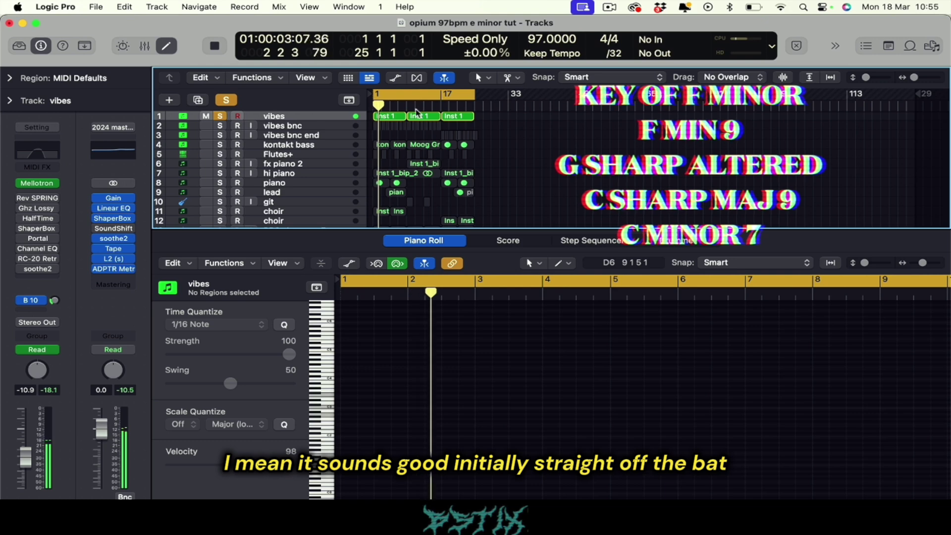
Select the vibes regions and examine the chord notes added from bar 5 onward in the Piano Roll.
left_click(394, 118)
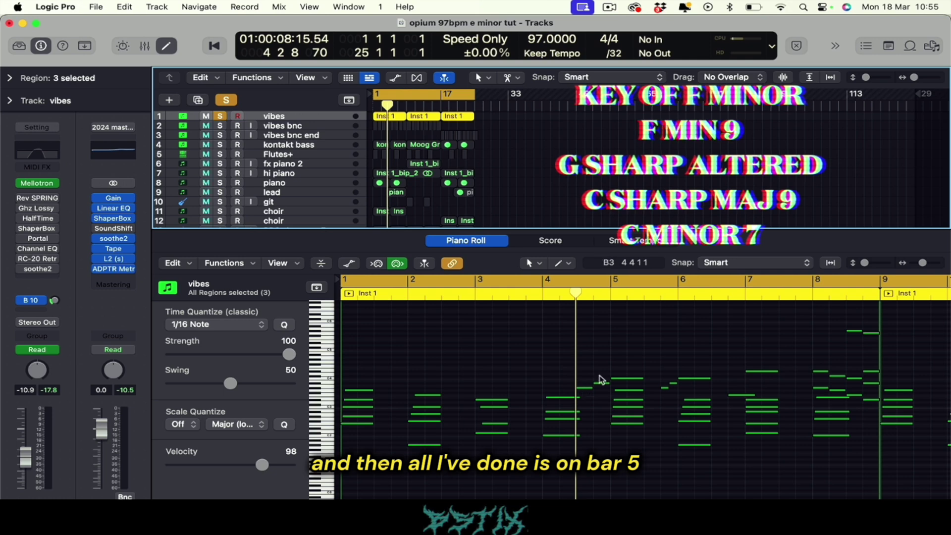
left_click(604, 297)
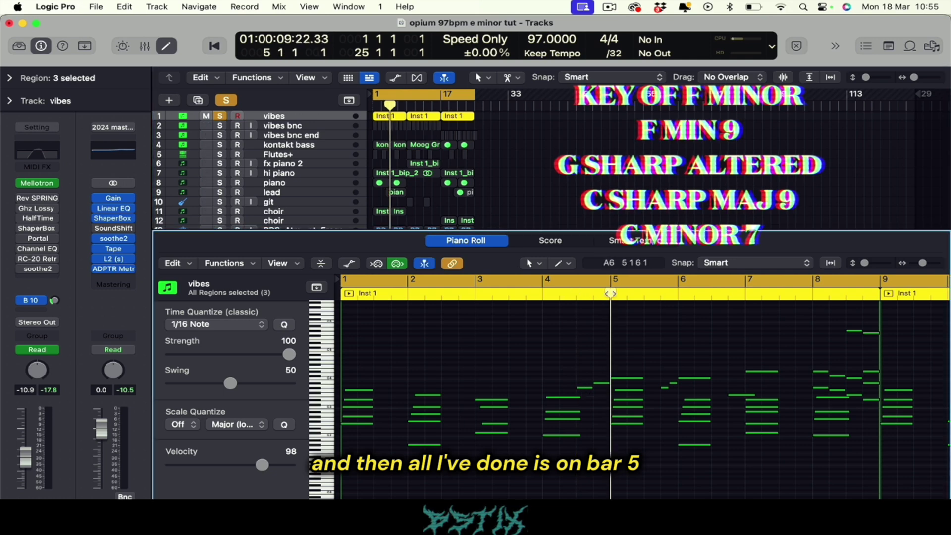
left_click(618, 388)
left_click(691, 380)
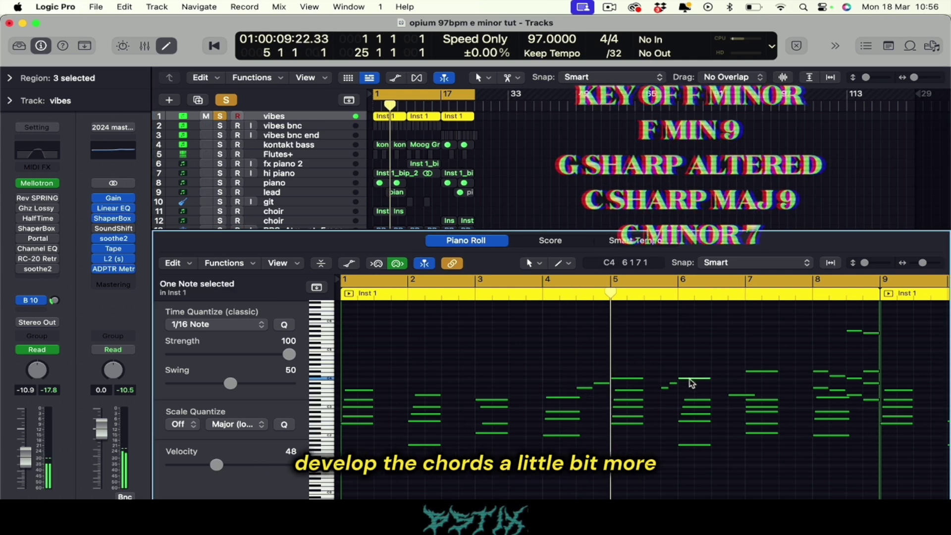
left_click(761, 371)
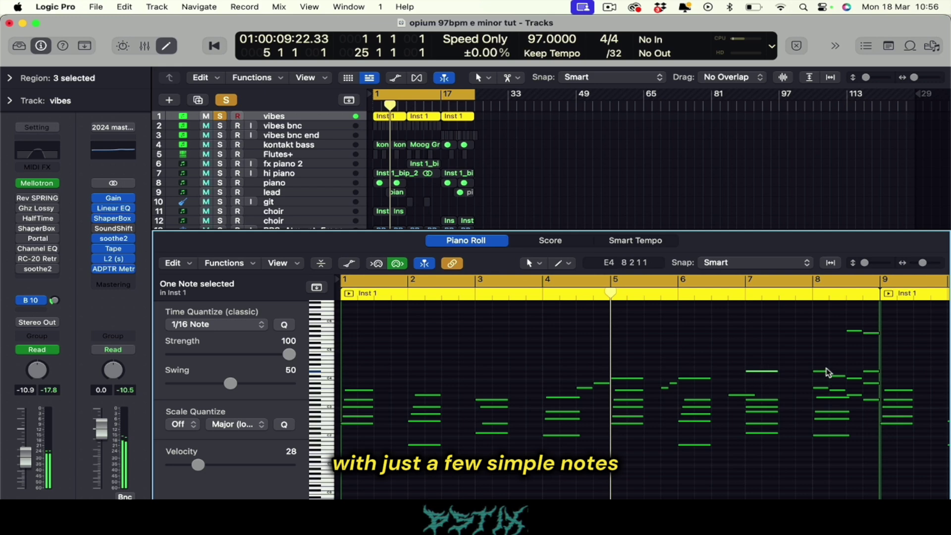
left_click(776, 332)
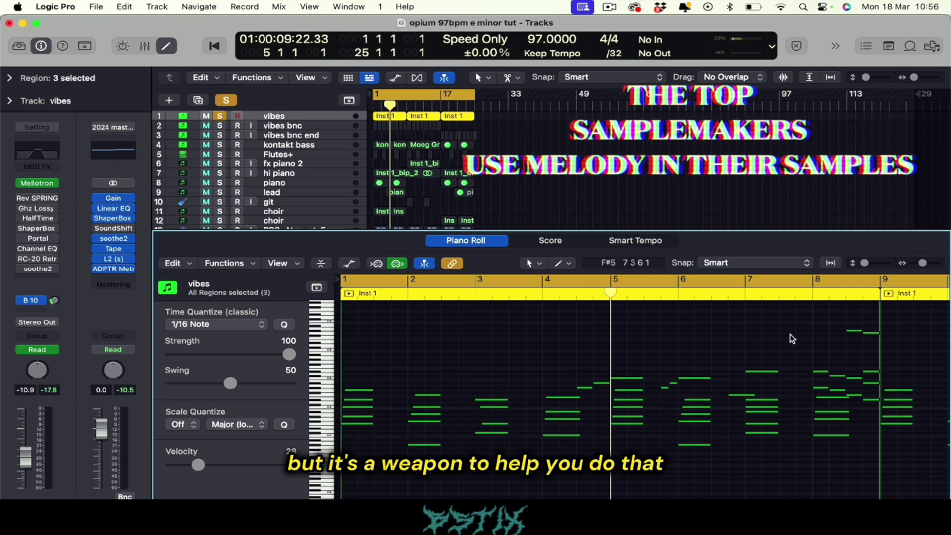
Play the walk-down notes of the vibes part from bar 8.
left_click(812, 294)
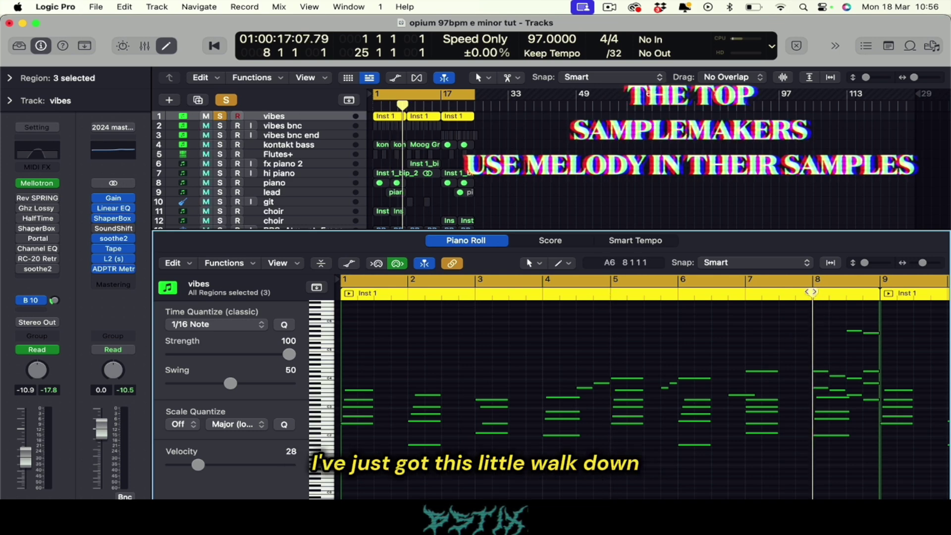
key("space")
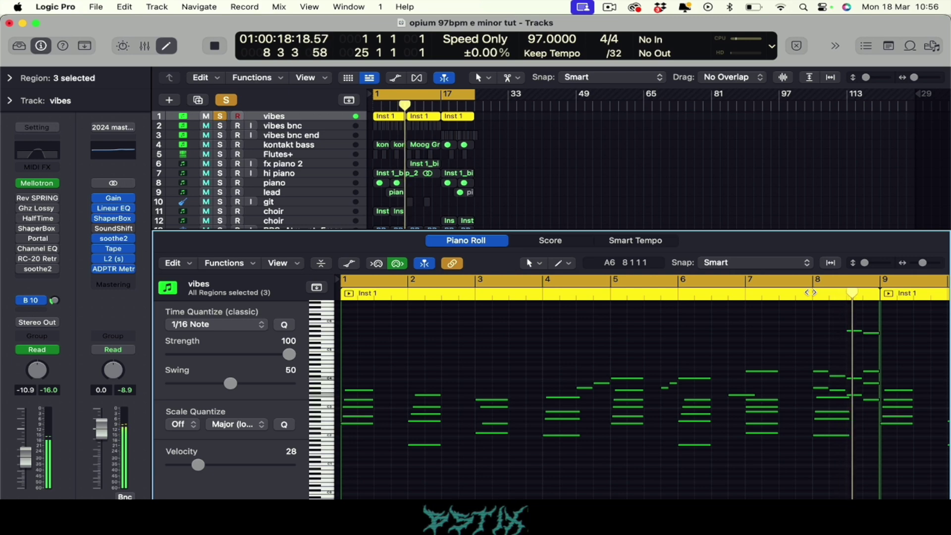
key("space")
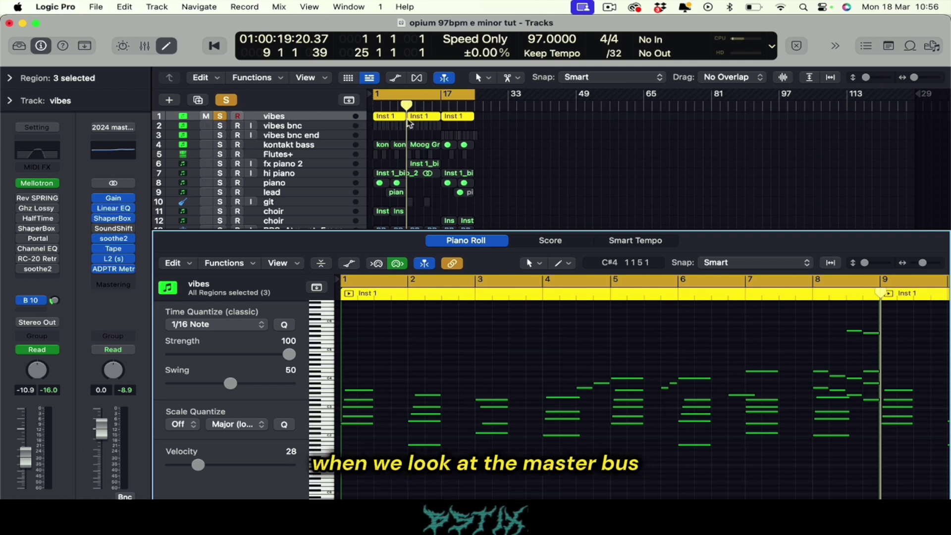
Reselect the vibes track, enable its Rev SPRING-636 reverb and audition it with the plug-in's controls open.
left_click(504, 120)
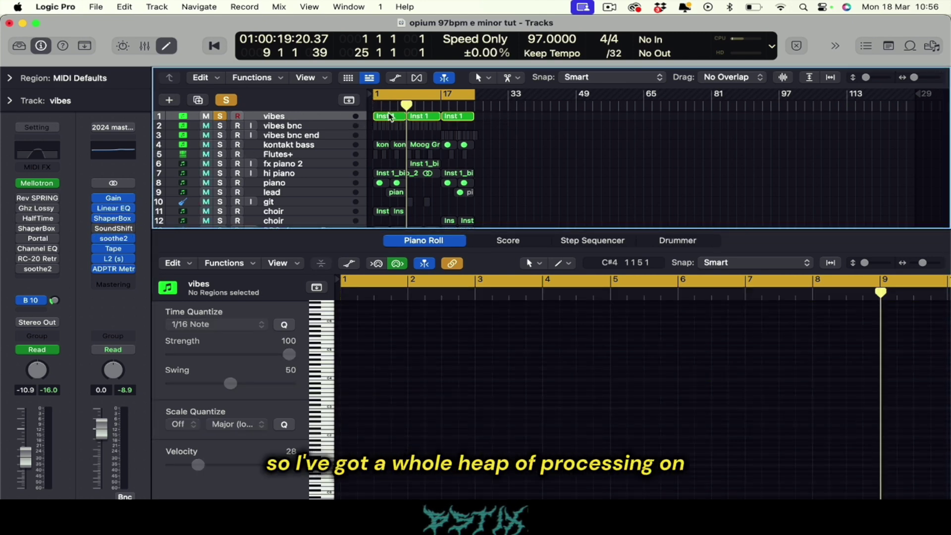
left_click(372, 116)
left_click(282, 118)
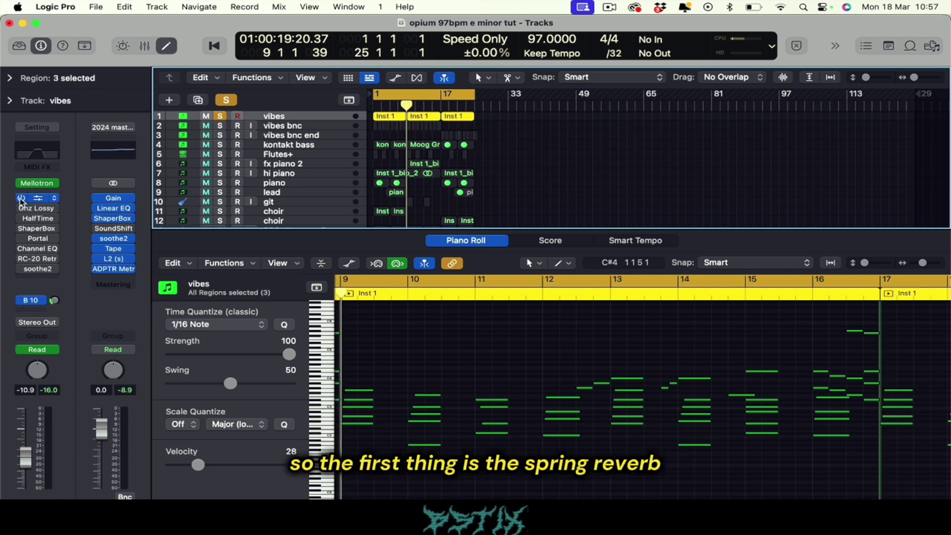
left_click(37, 197)
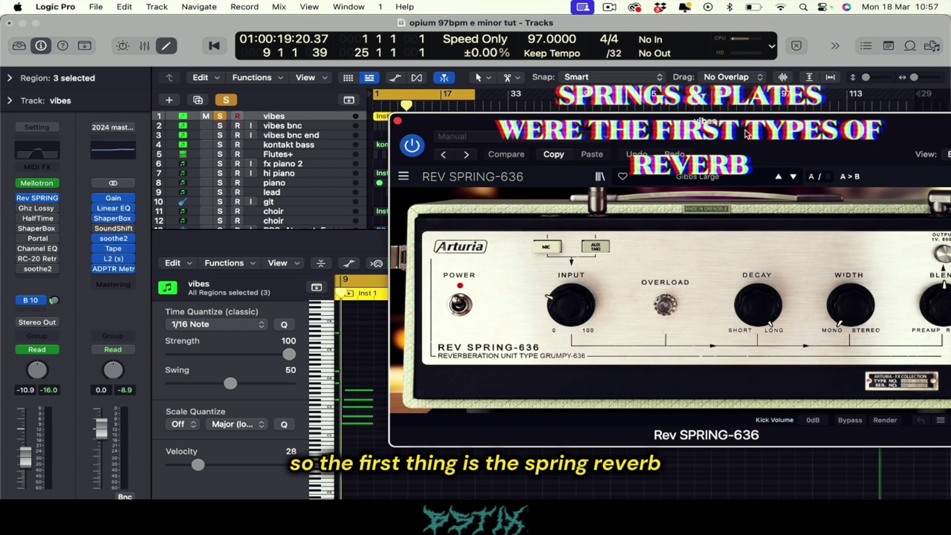
key("space")
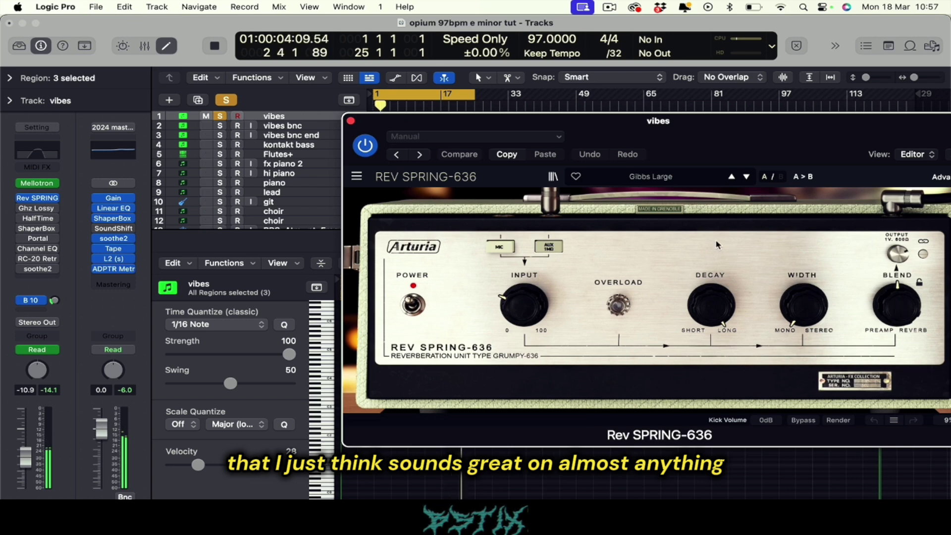
mouse_move(899, 301)
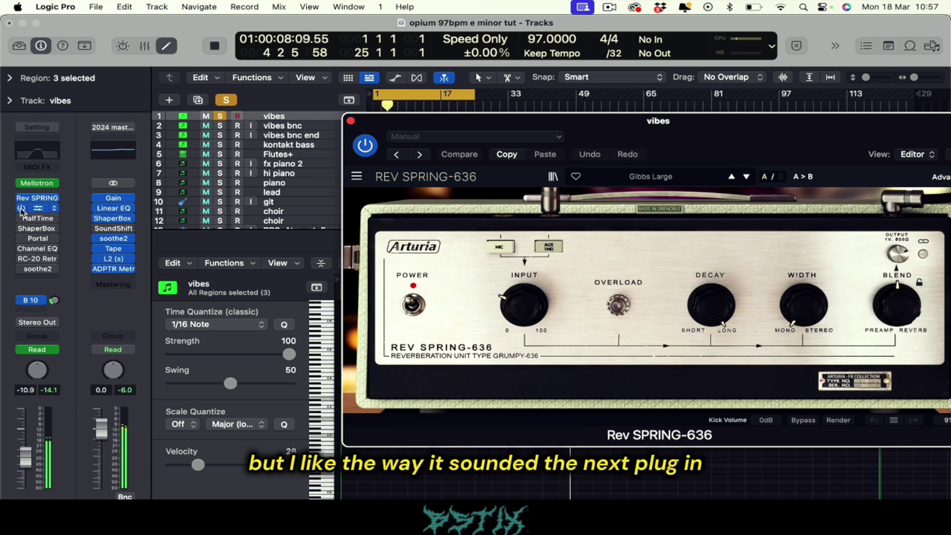
Enable Ghz Lossy 3 on the vibes track and audition it with its controls open.
left_click(36, 208)
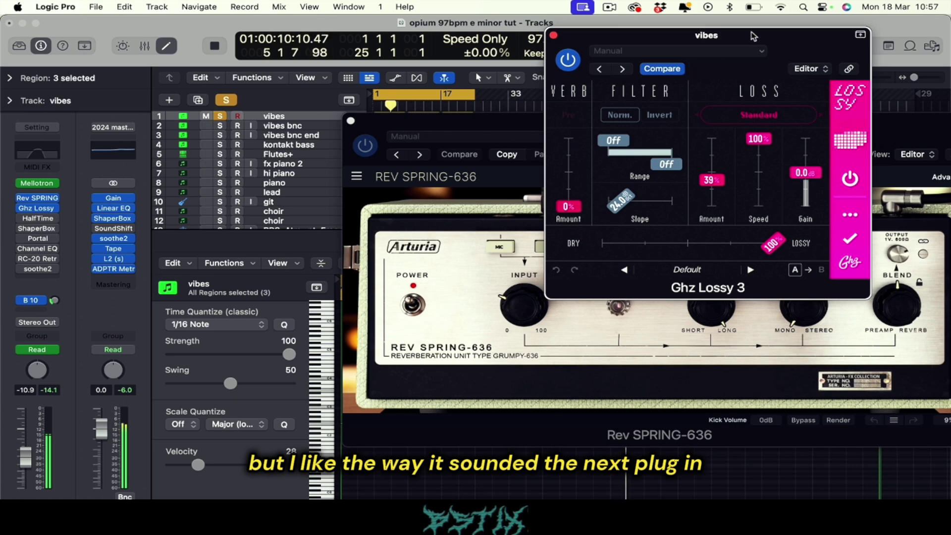
left_click_drag(753, 36, 644, 57)
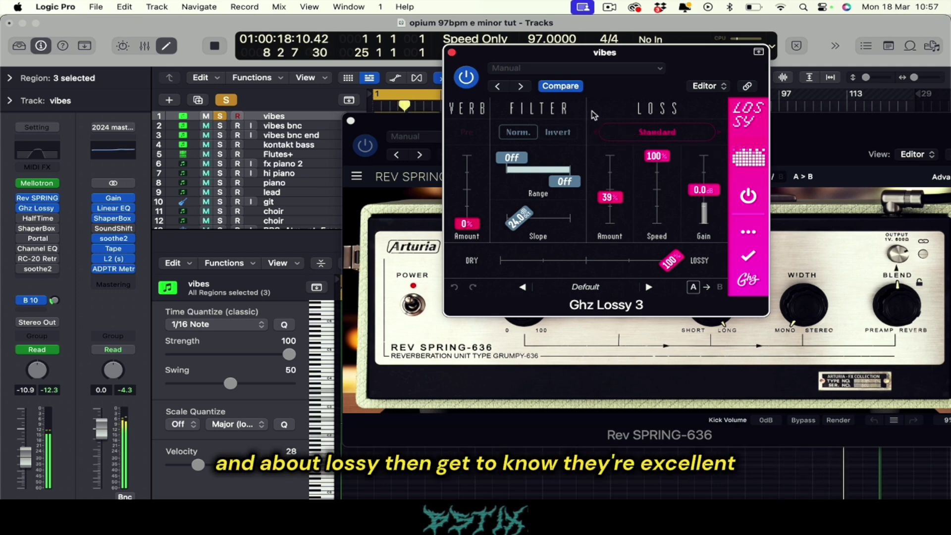
key("space")
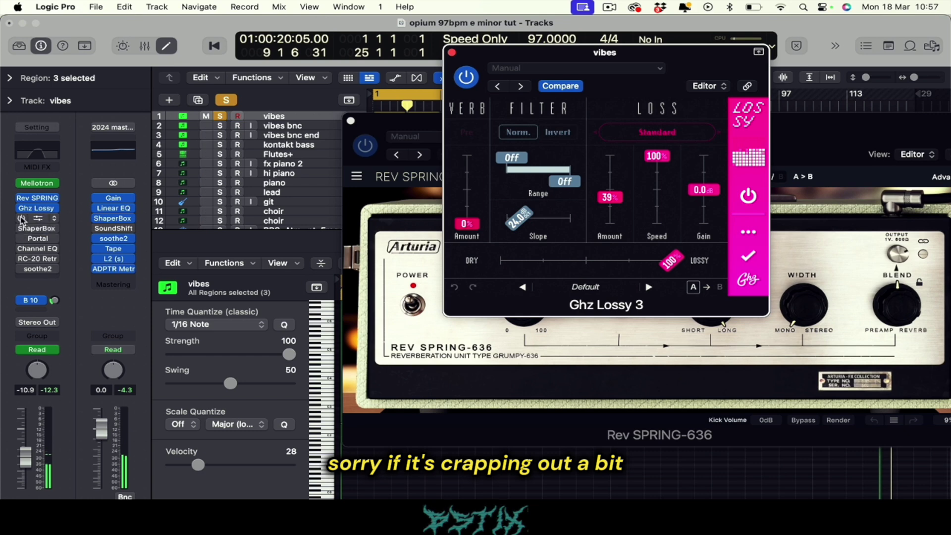
Enable HalfTime on the vibes track, close the Ghz Lossy 3 and Rev SPRING-636 windows, and audition the effect.
left_click(36, 220)
left_click(37, 220)
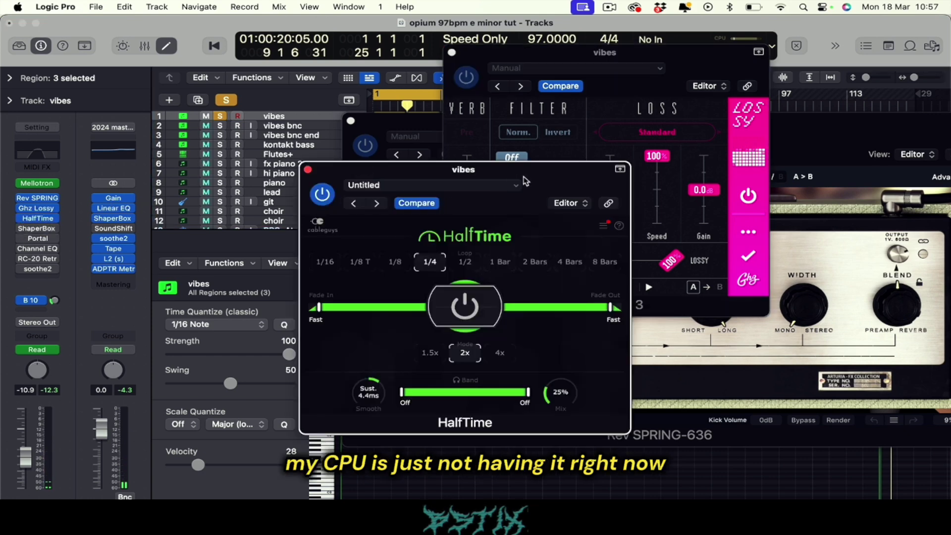
left_click_drag(526, 181, 603, 152)
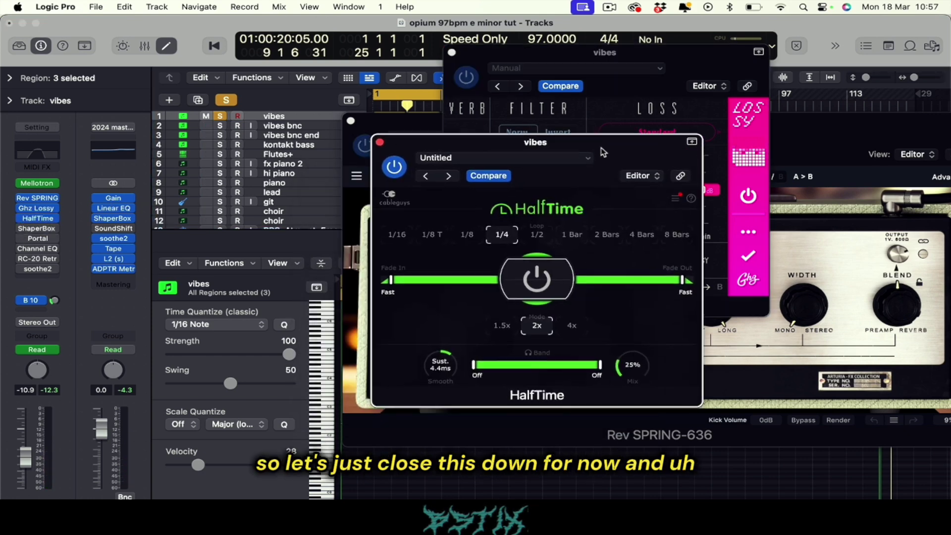
left_click(451, 52)
left_click(350, 121)
key("space")
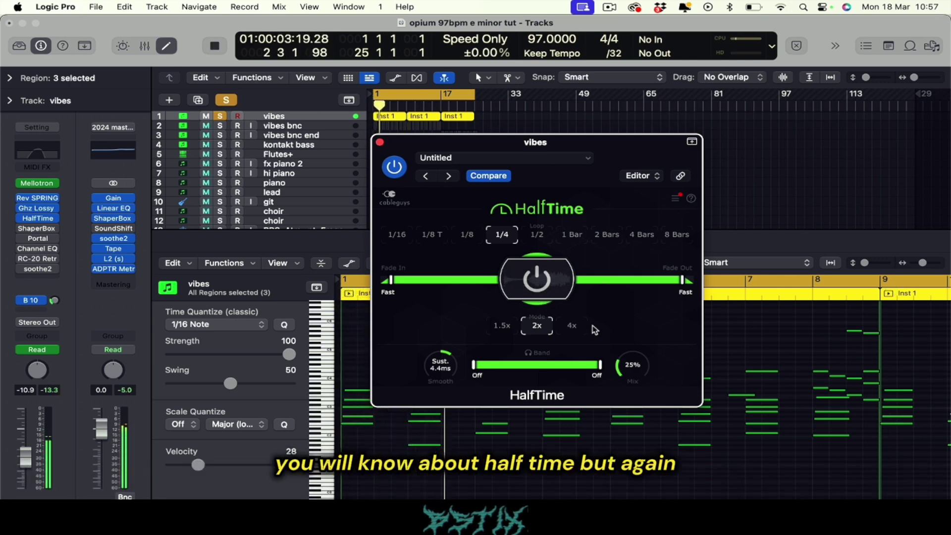
key("space")
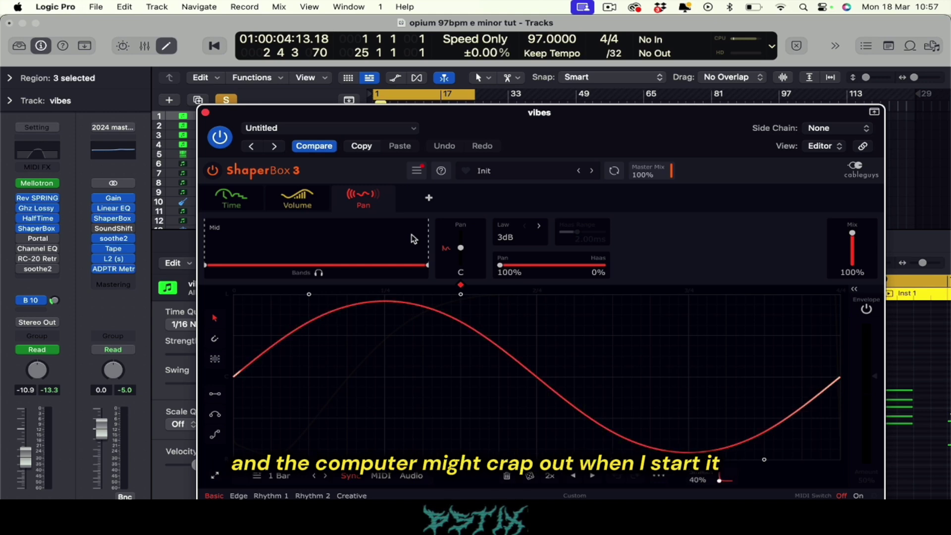
Audition the Pan shaper of ShaperBox 3 on the vibes track and close the ShaperBox 3 and HalfTime windows.
key("space")
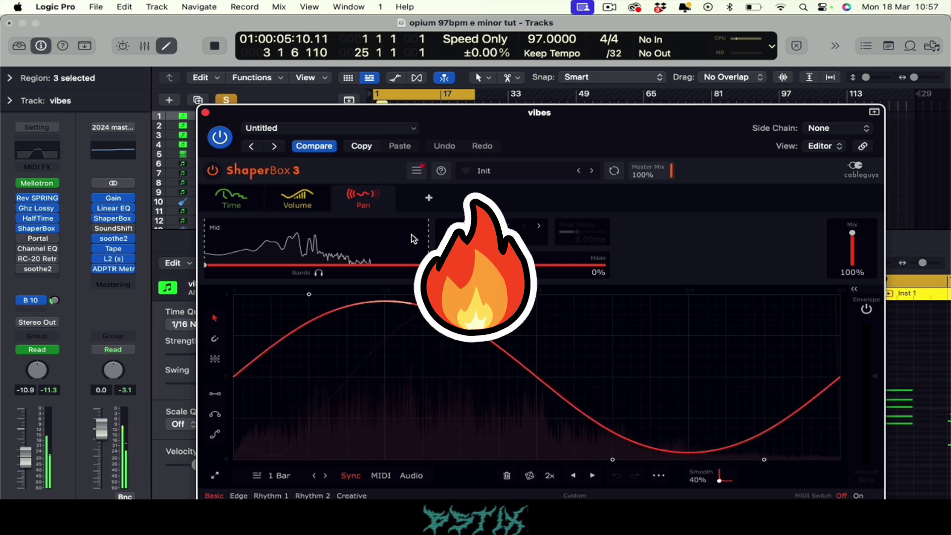
key("space")
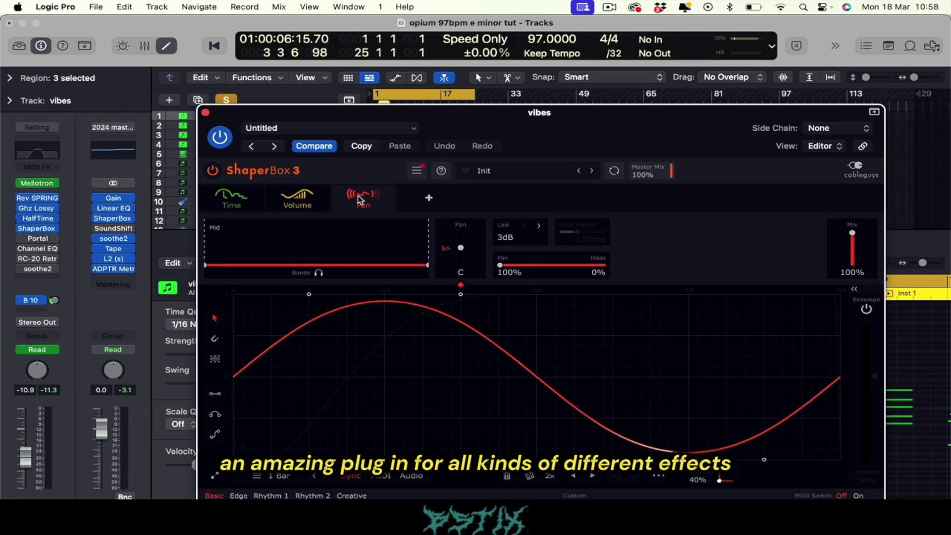
mouse_move(359, 200)
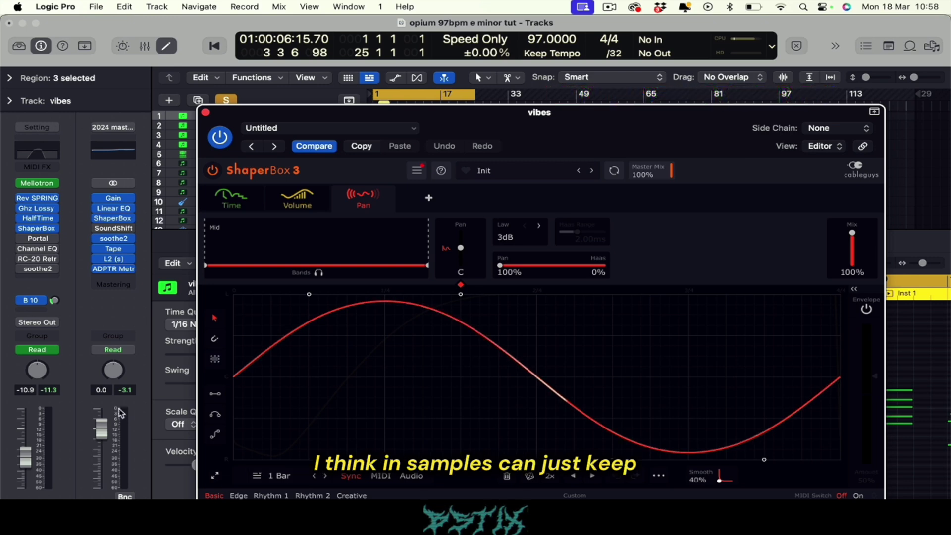
left_click(205, 113)
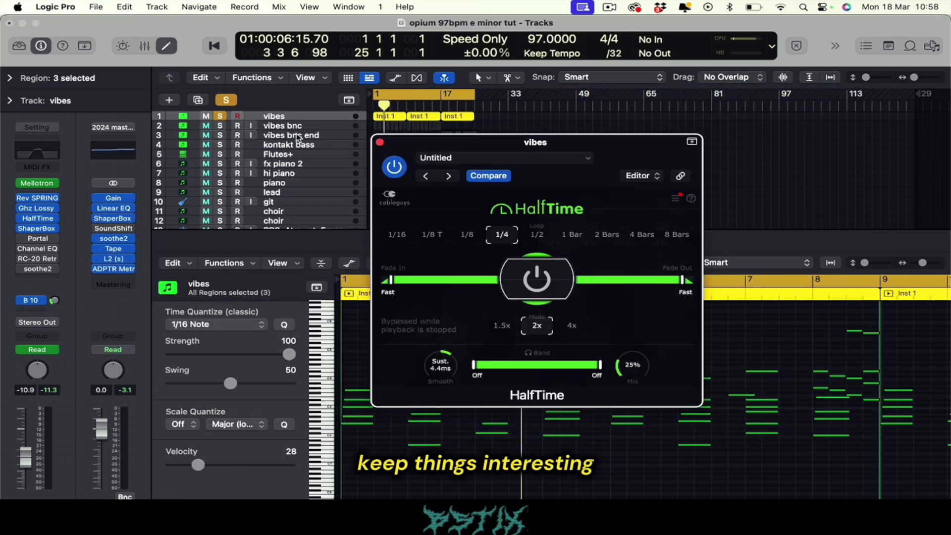
left_click(380, 143)
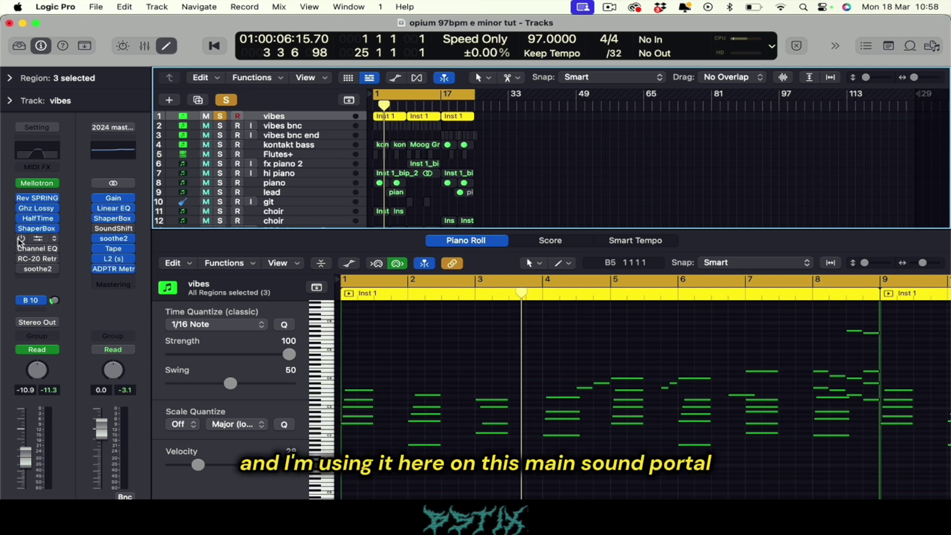
Enable Portal on the vibes track, view its MagicPortal preset in the preset browser and close the plug-in.
left_click(38, 241)
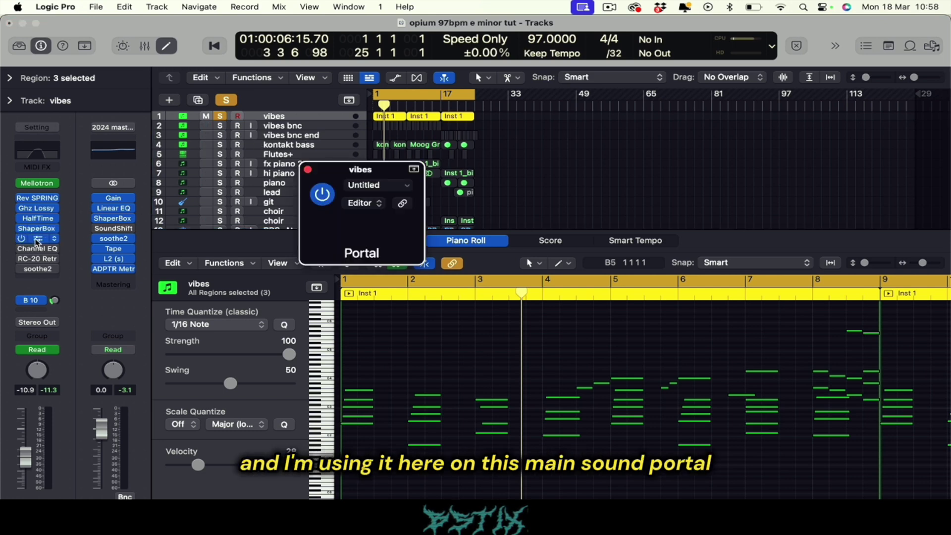
left_click_drag(627, 176, 470, 63)
left_click(650, 115)
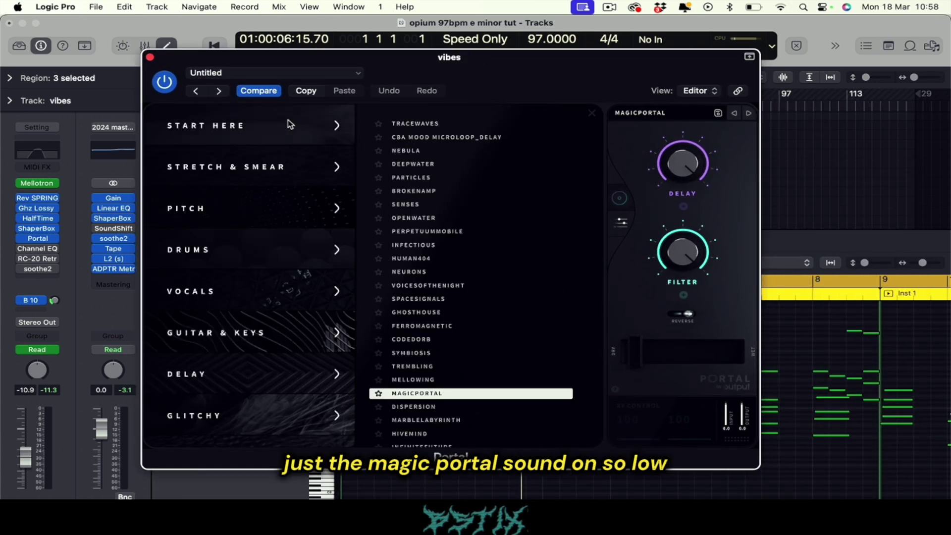
left_click(149, 57)
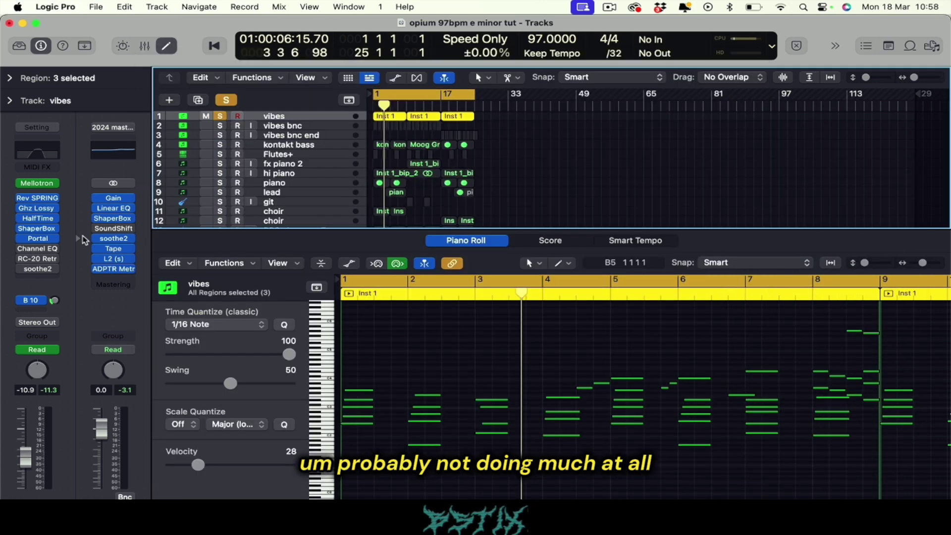
Enable Channel EQ on the vibes track, audition its mid-band curve and close the plug-in.
left_click(26, 249)
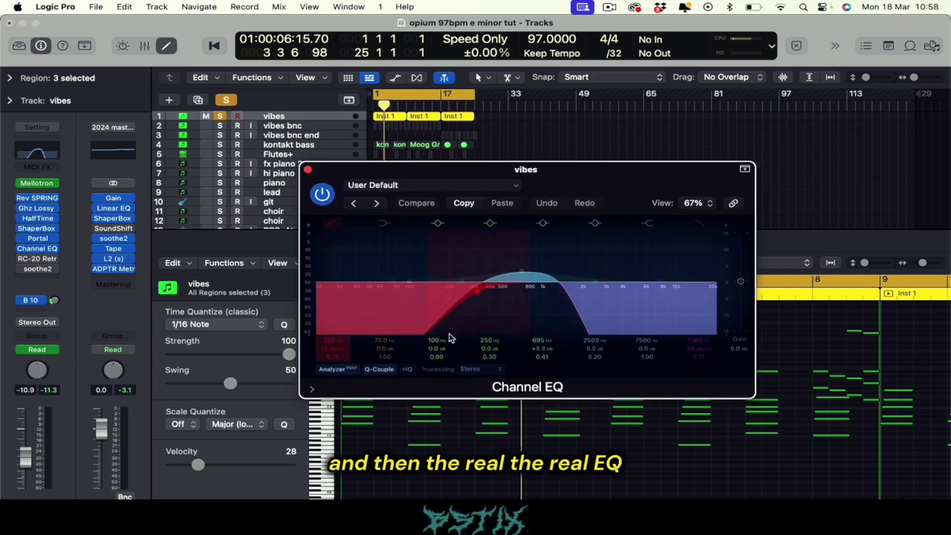
key("space")
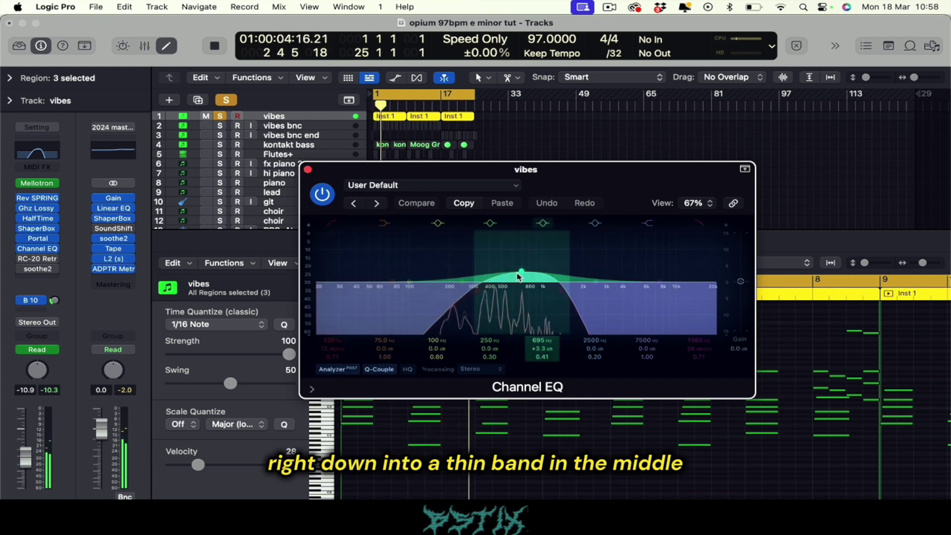
left_click(308, 169)
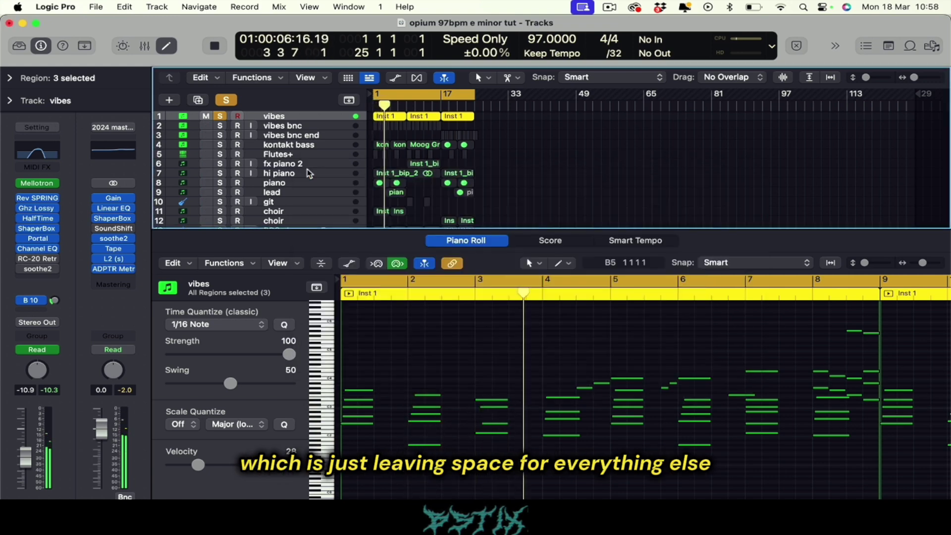
key("space")
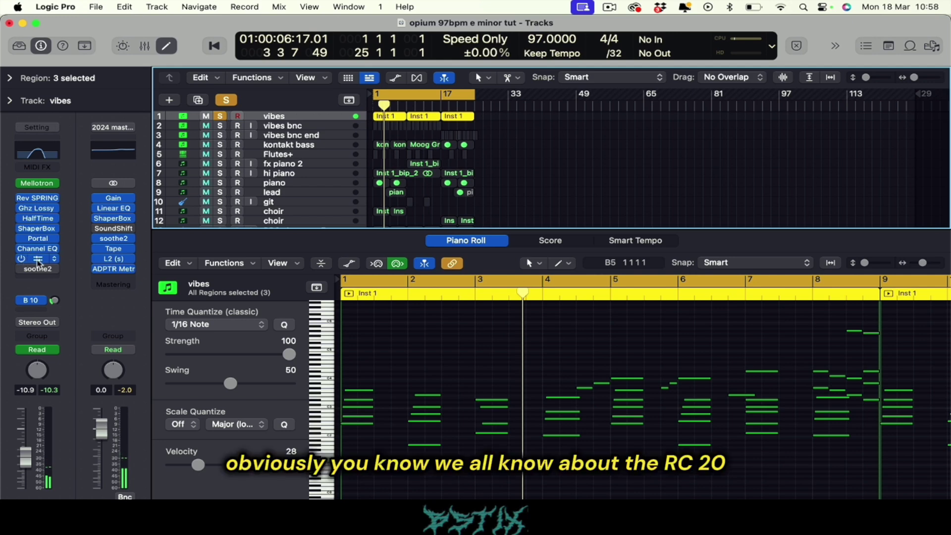
View the Vinyl 1 settings of RC-20 Retro Color on the vibes track and close the plug-in.
left_click(38, 259)
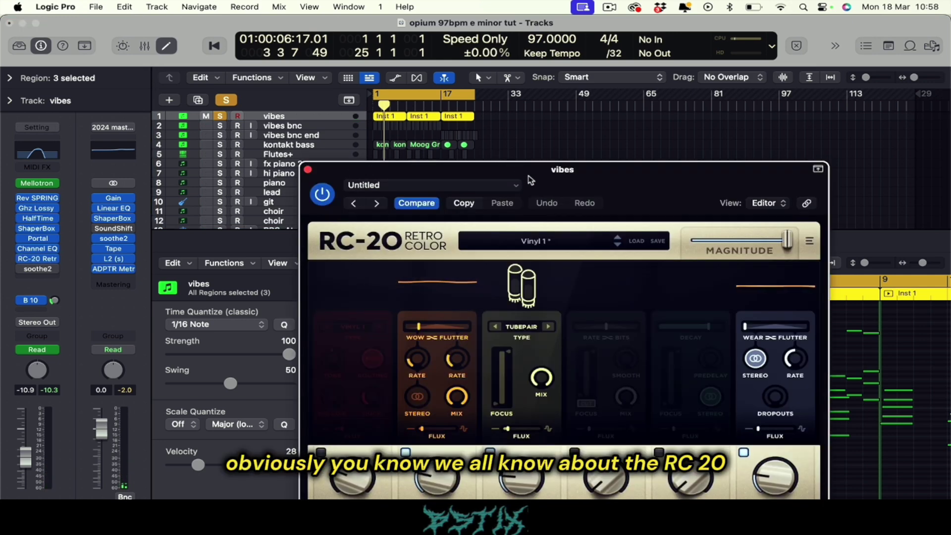
left_click_drag(530, 179, 546, 35)
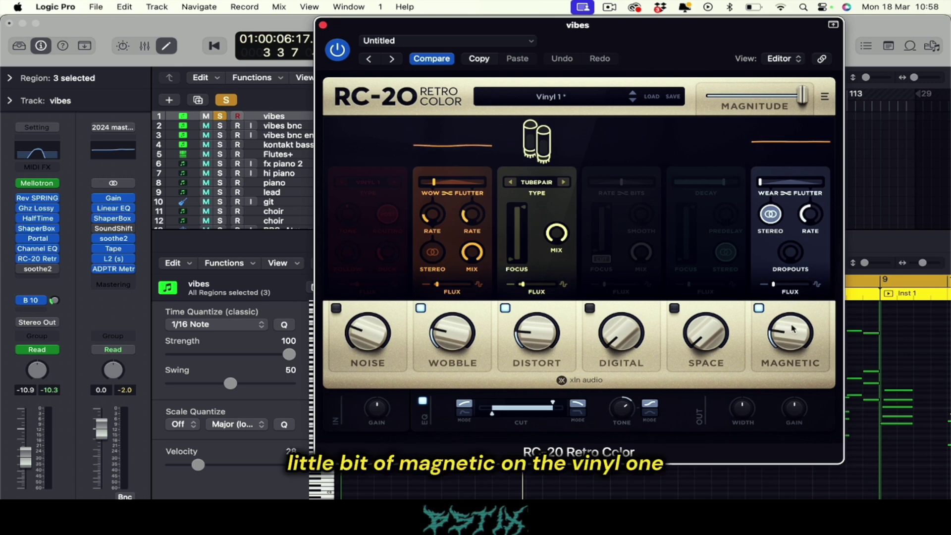
left_click(321, 25)
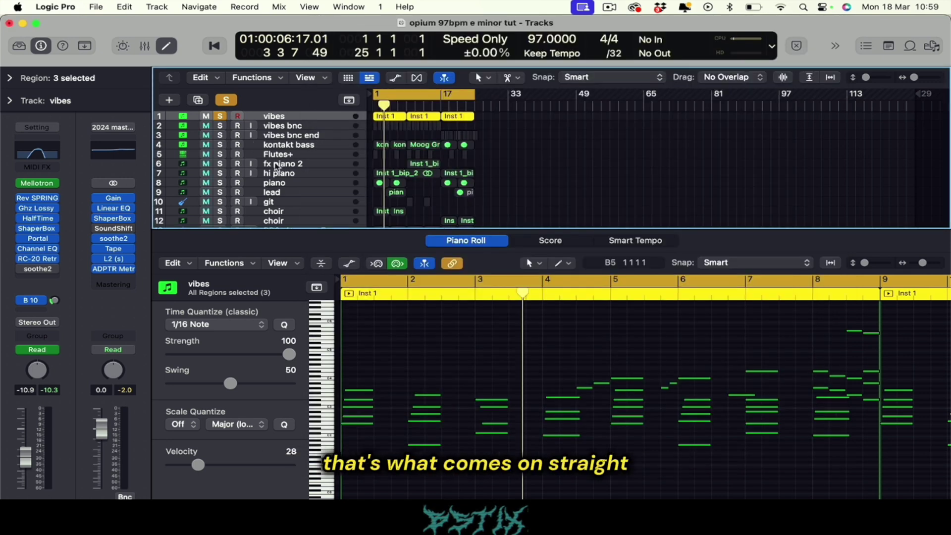
Enable soothe2 on the vibes track during playback, view its settings, close the plug-in and deselect the regions.
key("space")
left_click(21, 270)
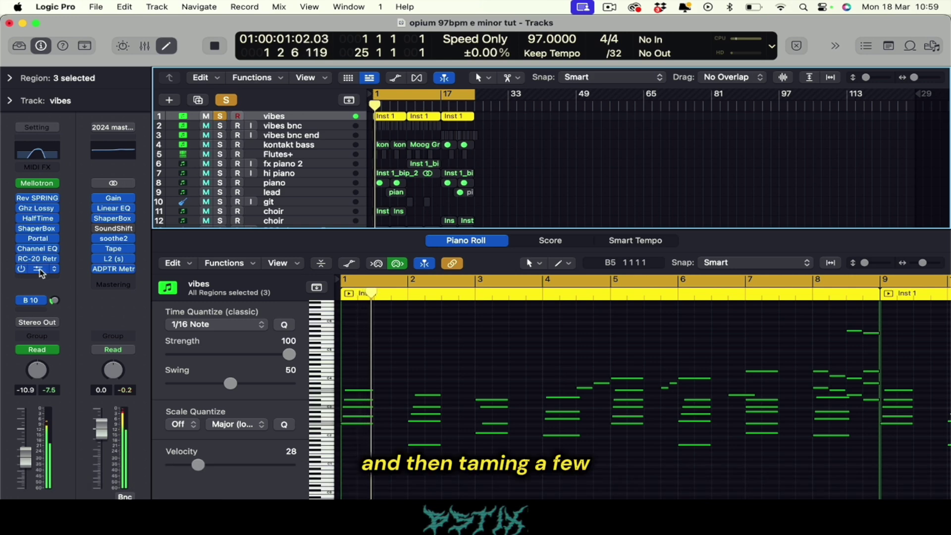
left_click(38, 269)
left_click_drag(767, 188, 651, 106)
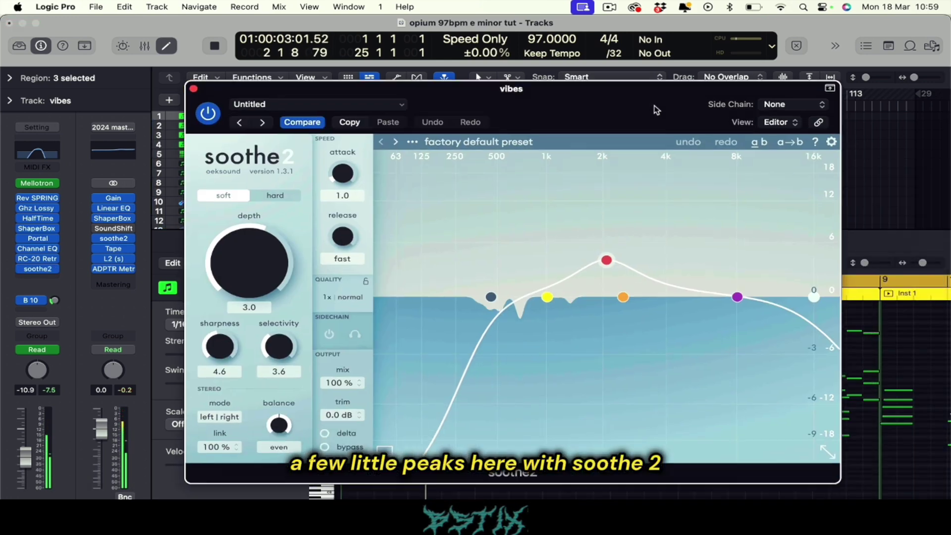
left_click(192, 88)
left_click(547, 176)
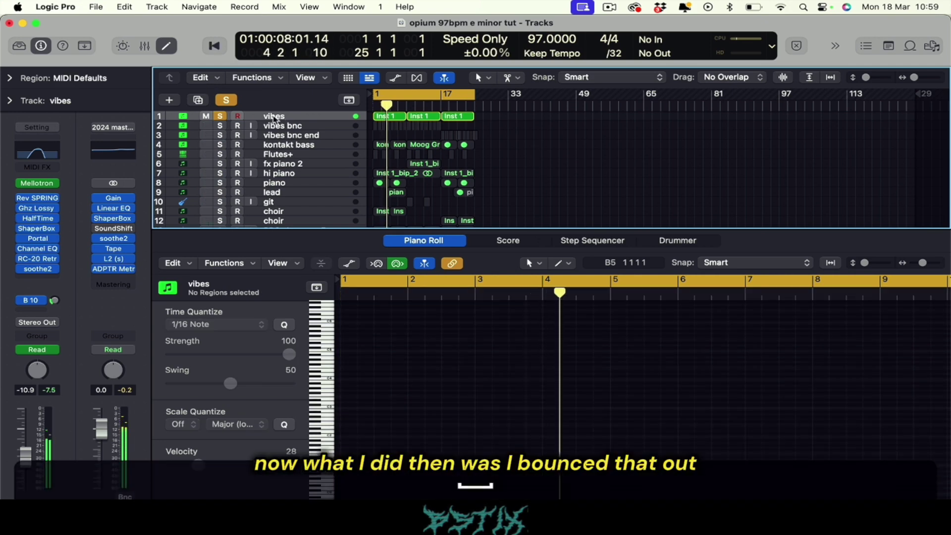
Switch the solo from the vibes track to vibes bnc, select its regions and enlarge the track display.
left_click(223, 116)
left_click(220, 126)
left_click(284, 128)
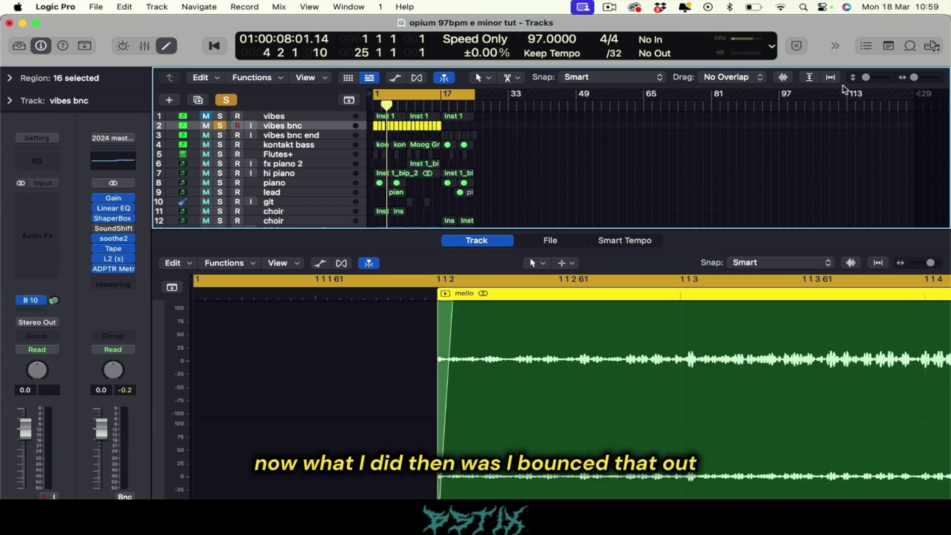
left_click_drag(865, 78, 881, 78)
scroll(519, 167, "up", 3)
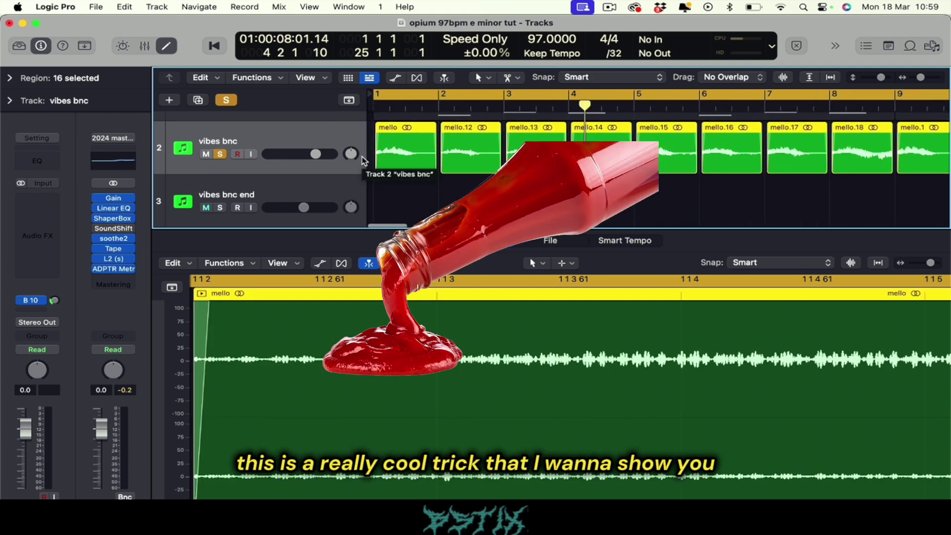
Examine how the mello audio regions on vibes bnc are chopped at every bar, and reselect all of them.
key("super+Right")
key("super+Right")
key("super+Right")
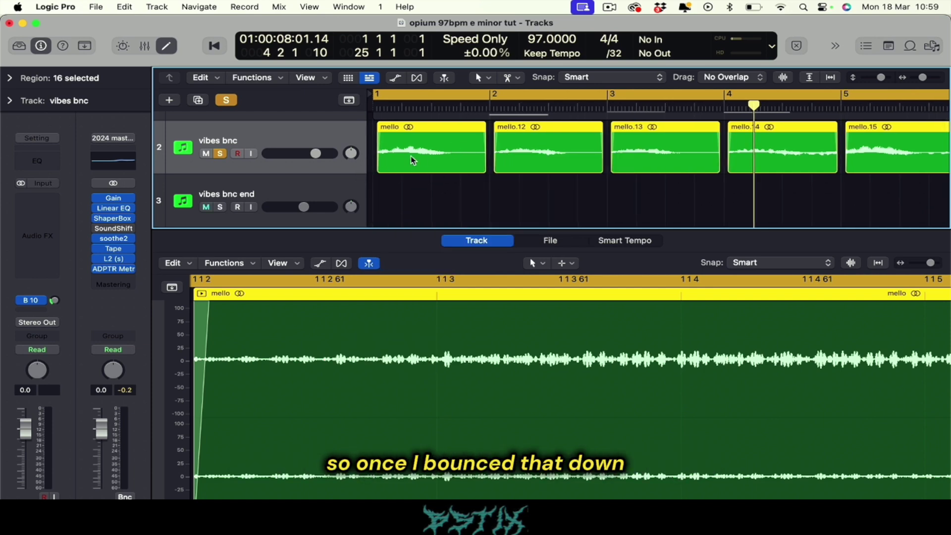
key("super+Right")
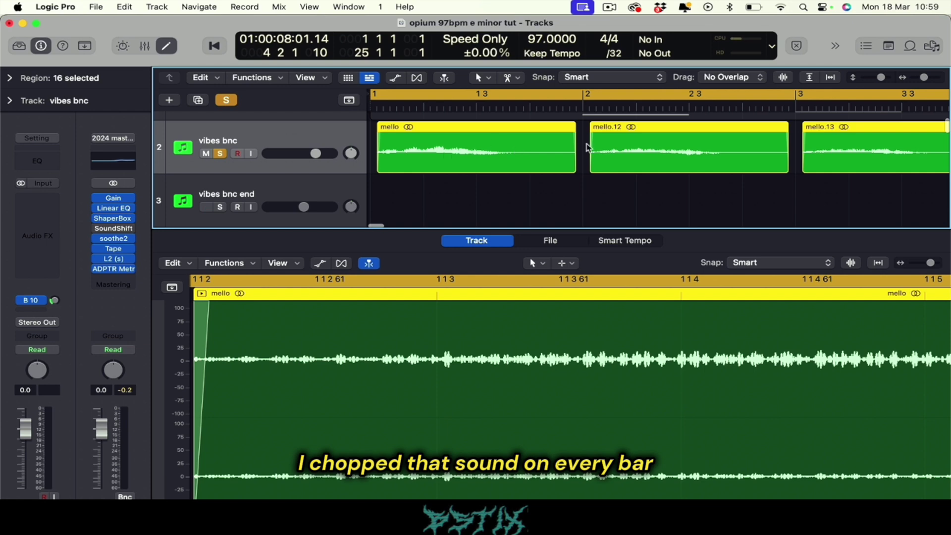
left_click(585, 119)
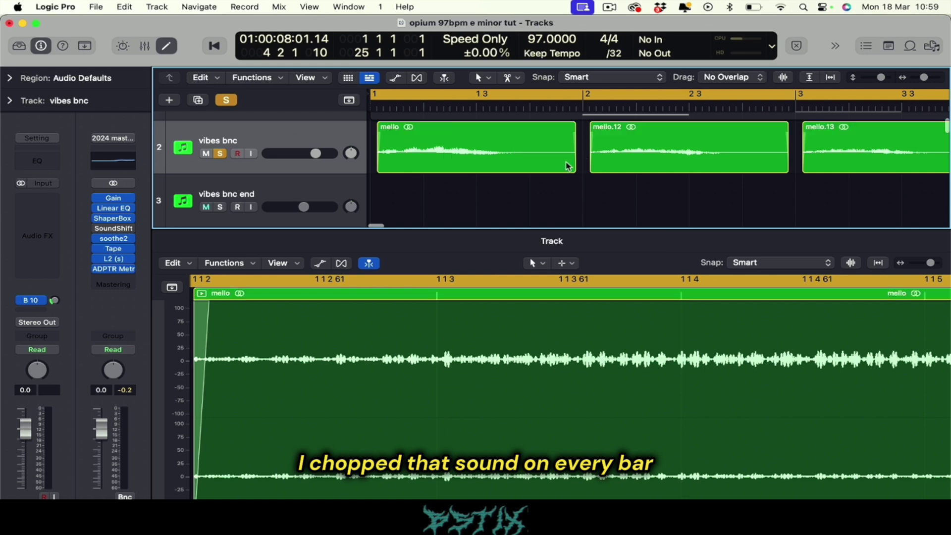
key("super+Left")
key("super+Left")
key("super+Left")
key("super+Left")
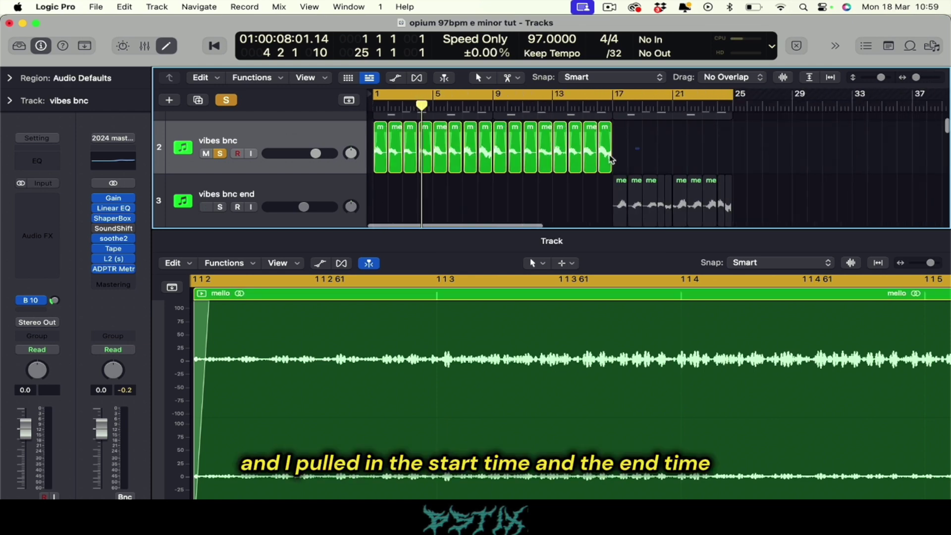
left_click_drag(612, 159, 365, 156)
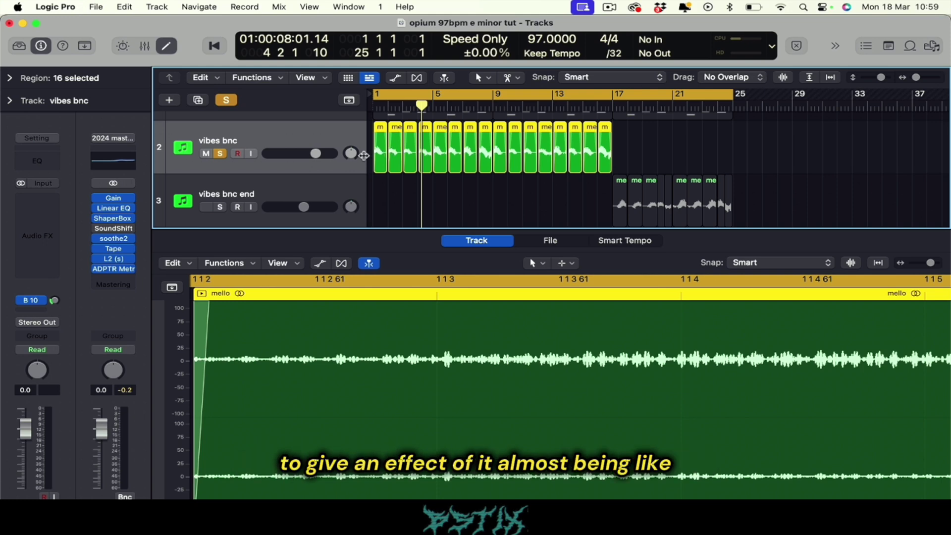
Audition the chopped vibes bnc regions from the start of the project.
key("Return")
key("space")
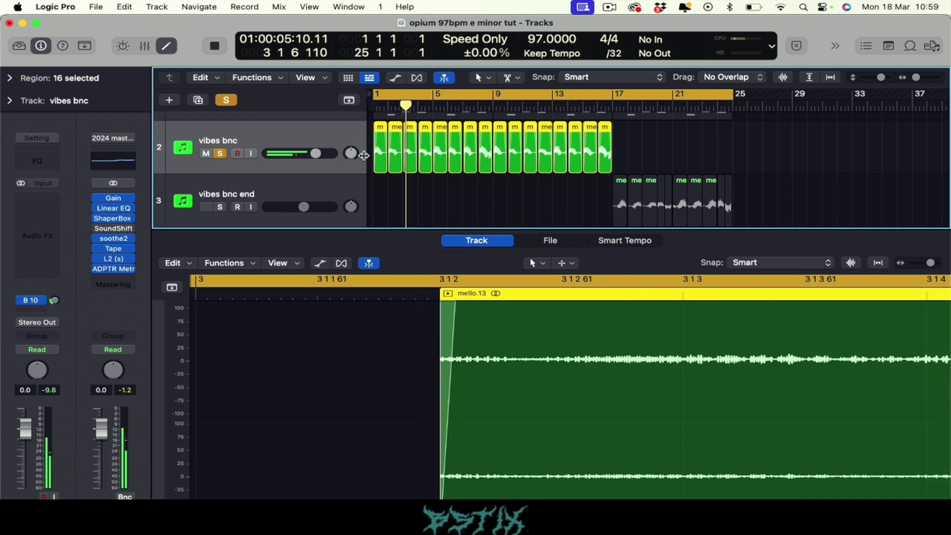
key("space")
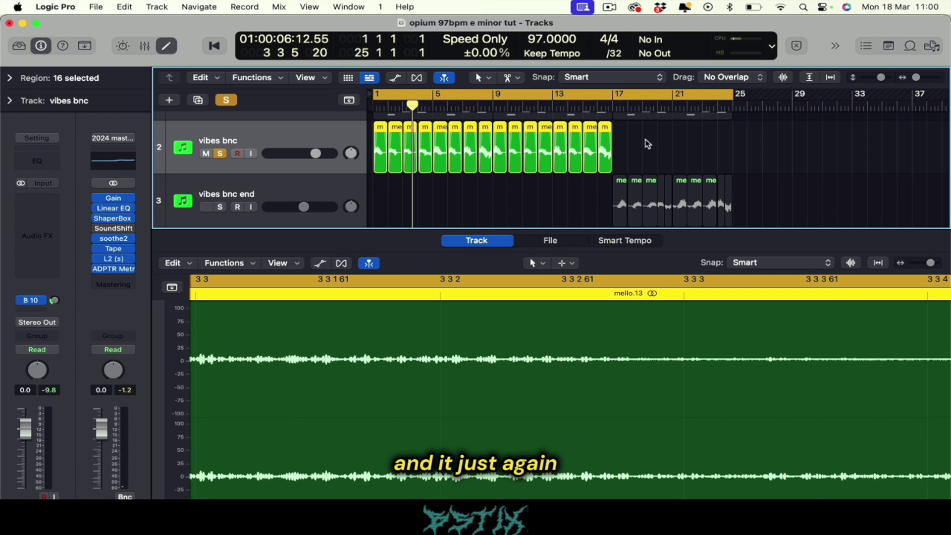
scroll(619, 154, "down", 3)
scroll(570, 163, "up", 3)
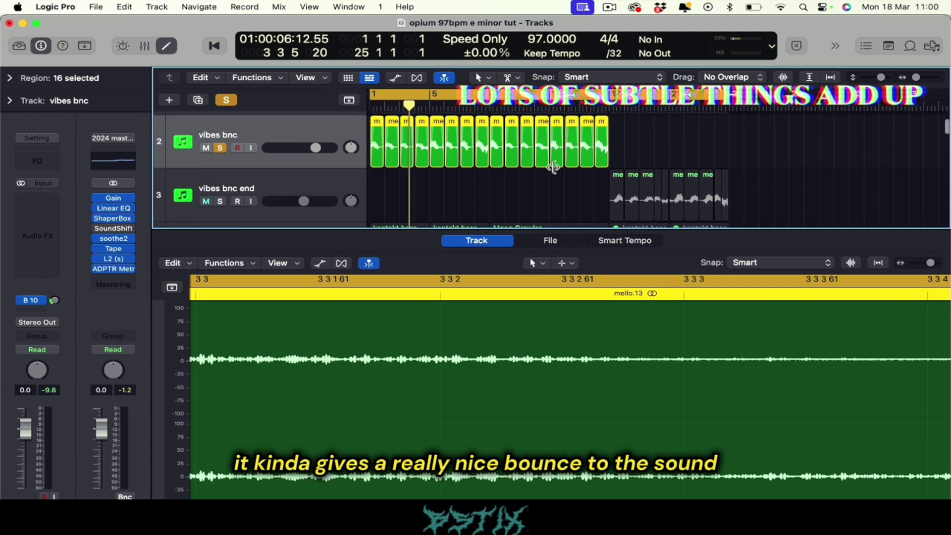
Solo the vibes bnc end and kontakt bass tracks as well, and show the kontakt bass notes in the Piano Roll.
left_click(218, 205)
key("z")
left_click(220, 161)
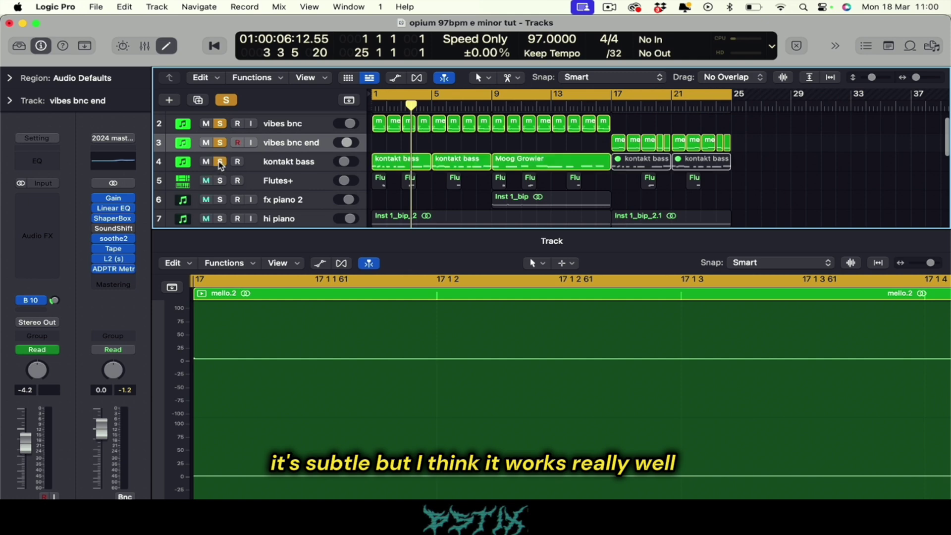
left_click(281, 164)
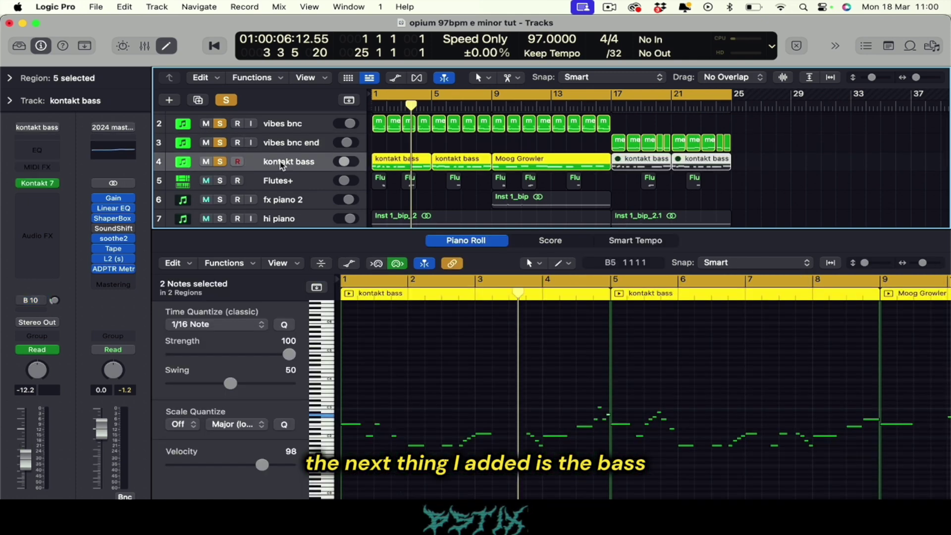
left_click(435, 353)
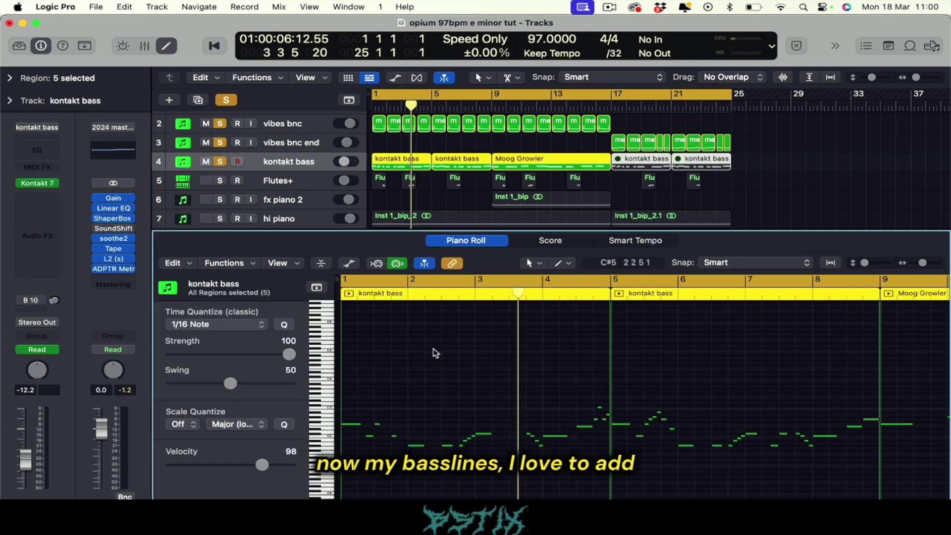
Play the bassline together with the chopped vibes from the start of the project.
key("Return")
key("space")
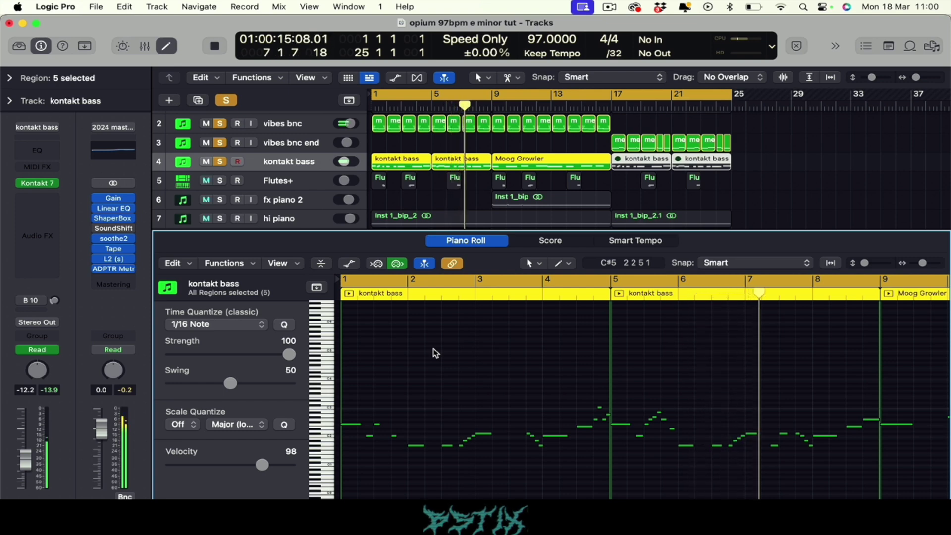
key("space")
View the Scarbee Rickenbacker Bass in Kontakt 7 on the kontakt bass track and close the instrument window.
left_click(283, 165)
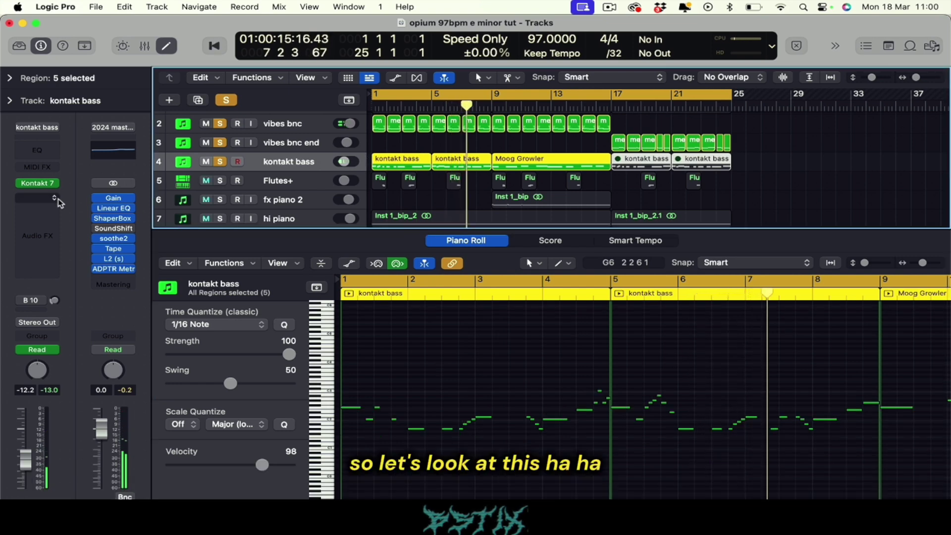
left_click(40, 183)
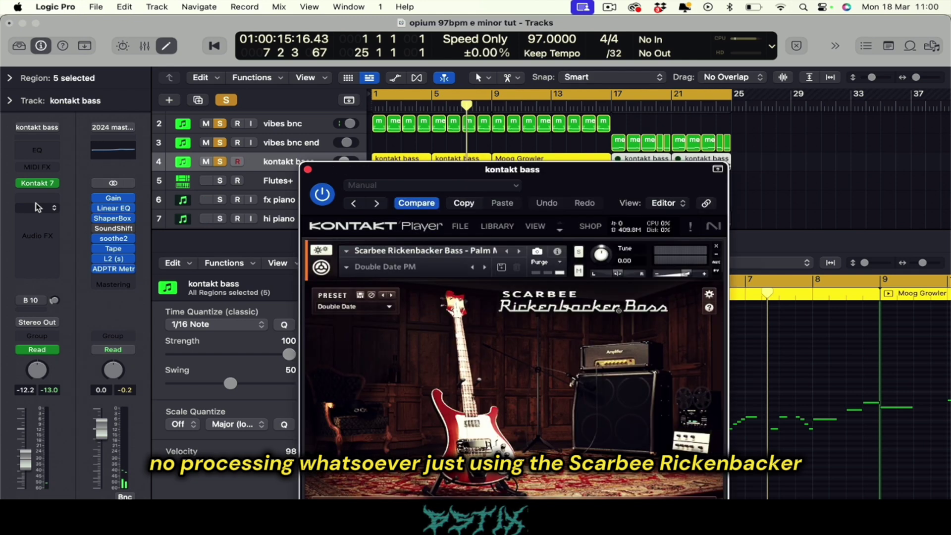
left_click_drag(567, 177, 469, 85)
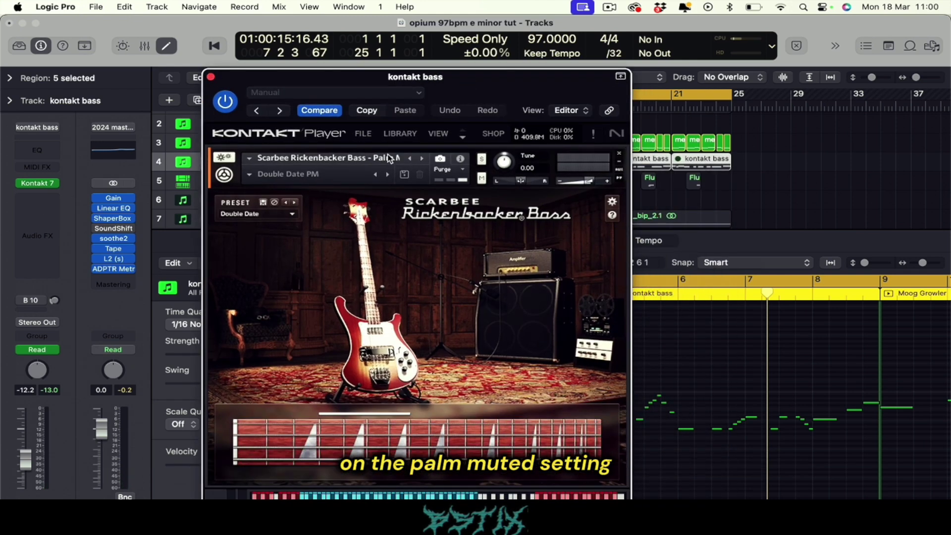
left_click(211, 76)
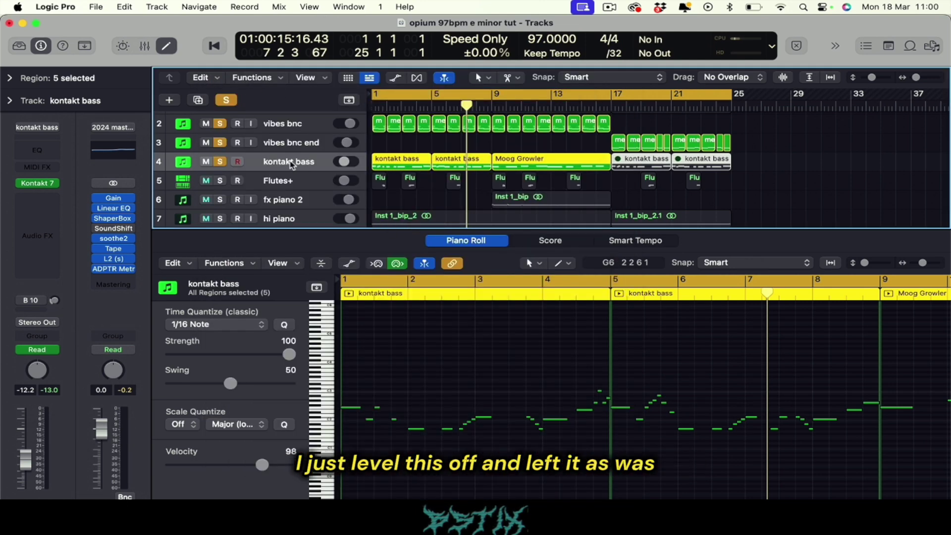
Review the notes of the first two kontakt bass regions and audition the fill in bar 5.
left_click(567, 146)
left_click(414, 168)
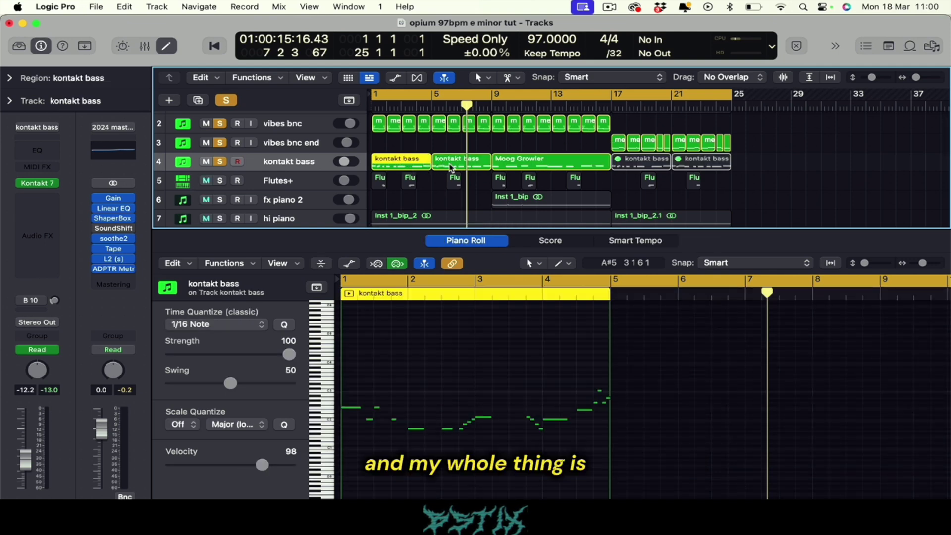
left_click(451, 169)
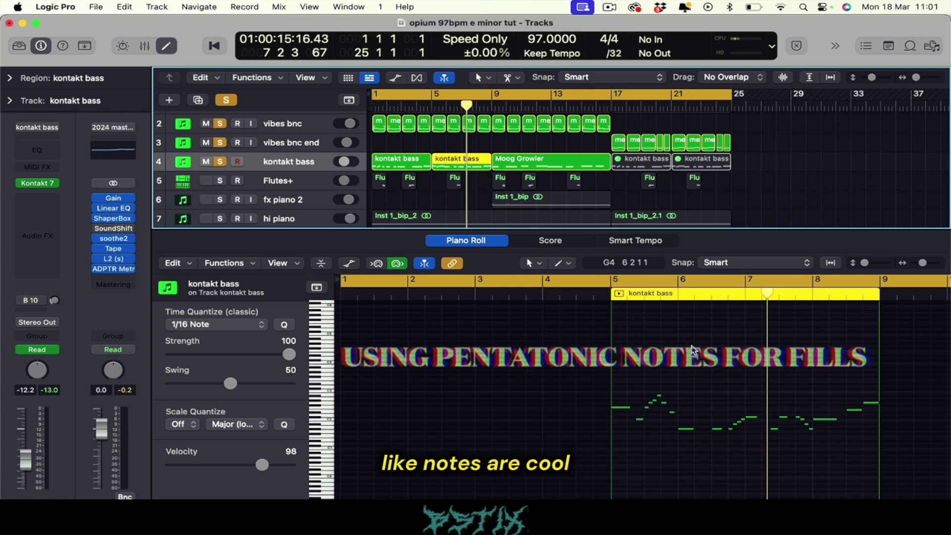
left_click(668, 381)
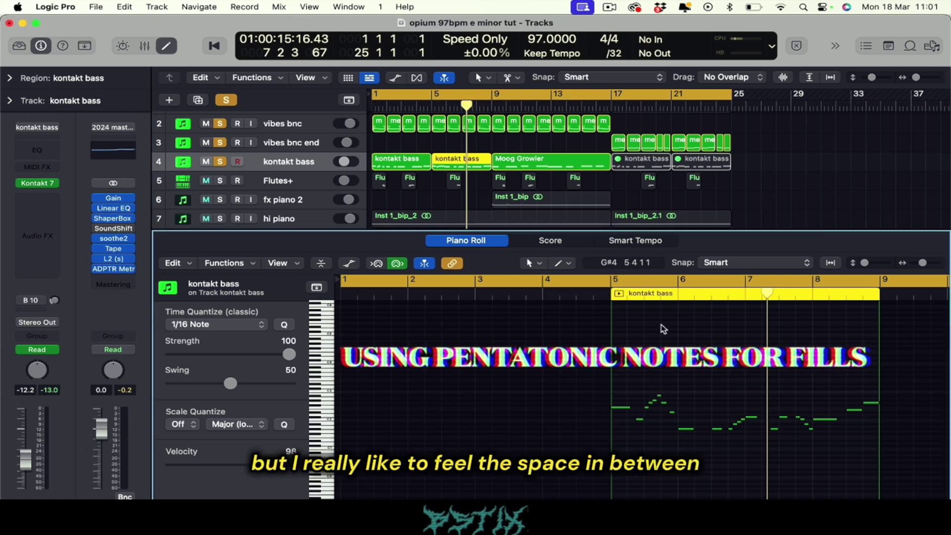
left_click(644, 297)
key("space")
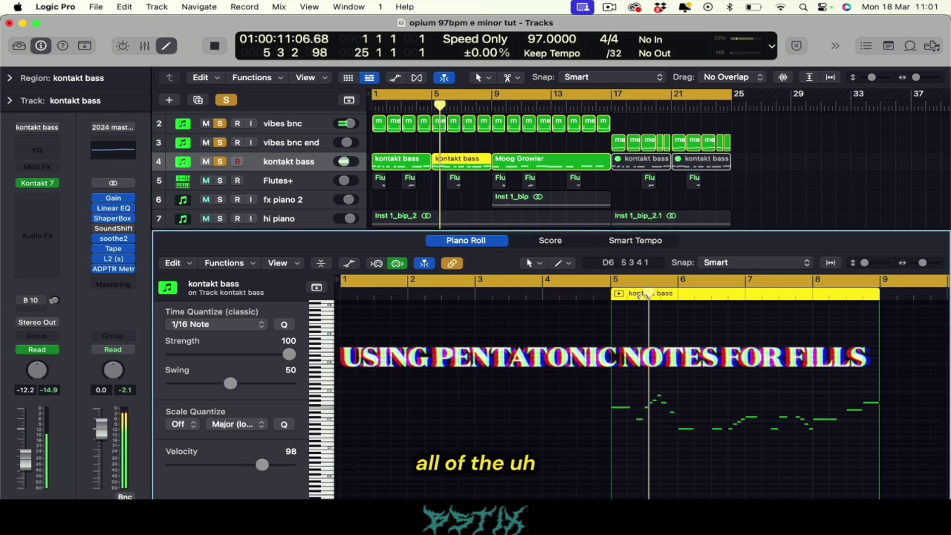
key("space")
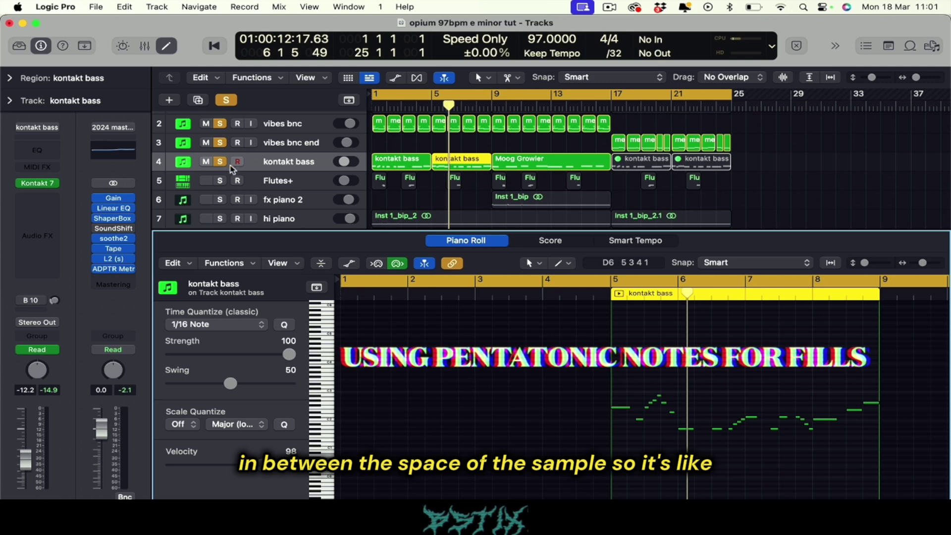
Unsolo kontakt bass and play the chopped vibes without it to hear the spaces for bass notes.
left_click(471, 167)
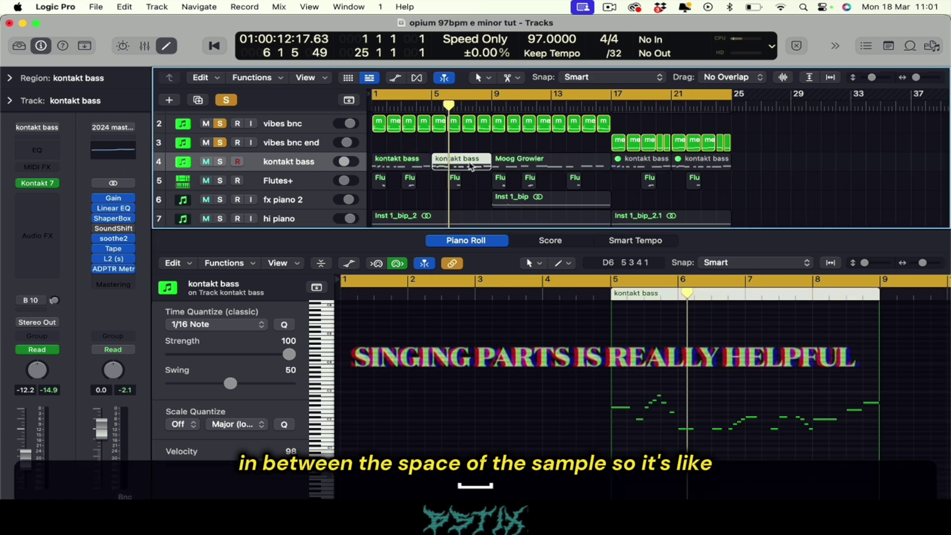
key("Return")
key("space")
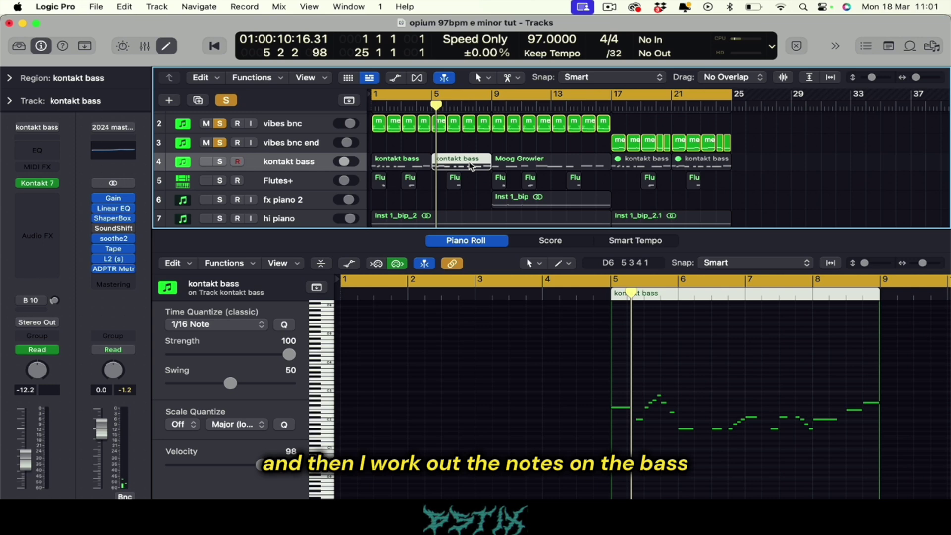
left_click(752, 393)
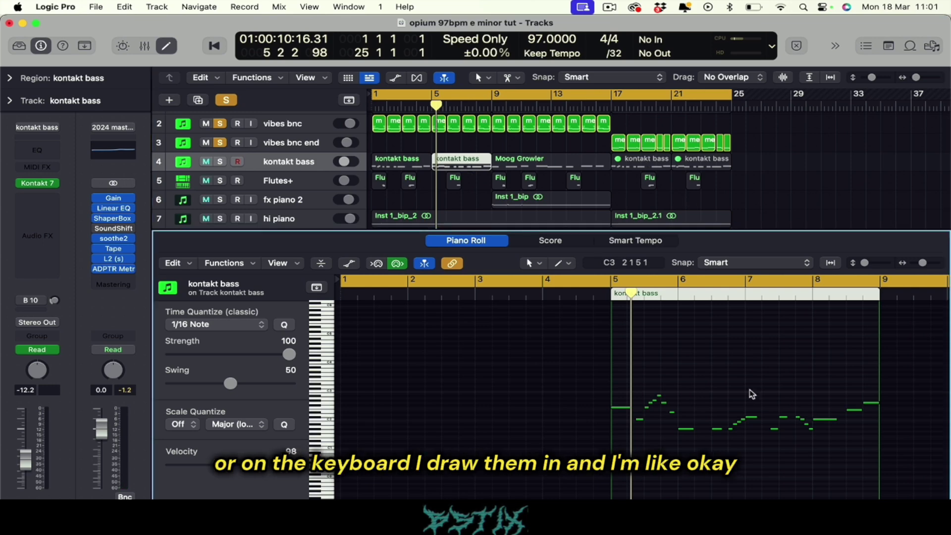
Solo the Flutes+ track on its own and audition its flute regions from the start.
scroll(292, 169, "down", 1)
left_click(292, 159)
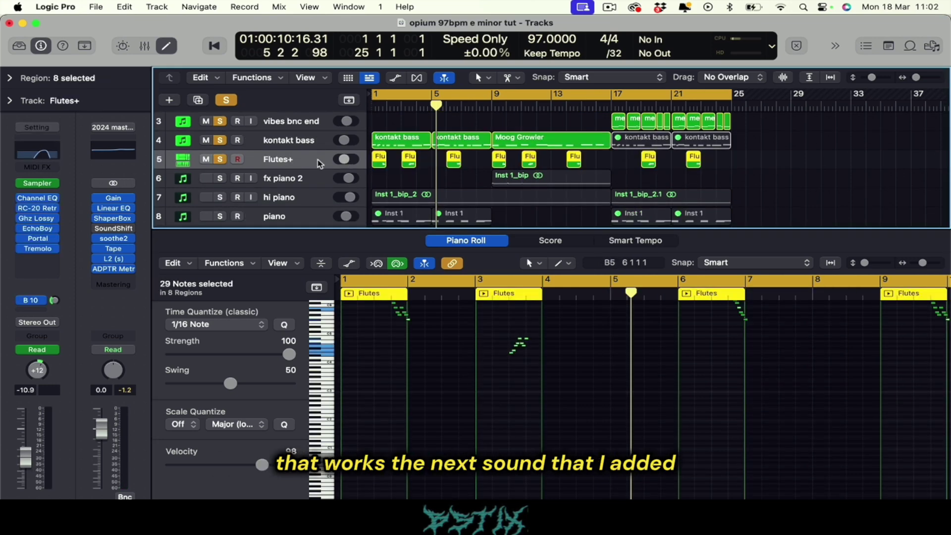
key("Return")
key("space")
left_click(396, 169)
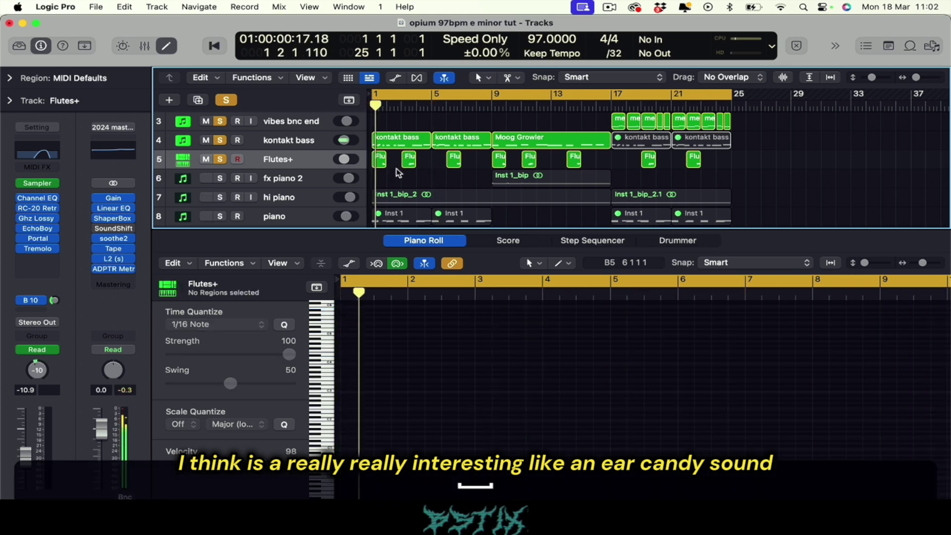
scroll(411, 149, "up", 2)
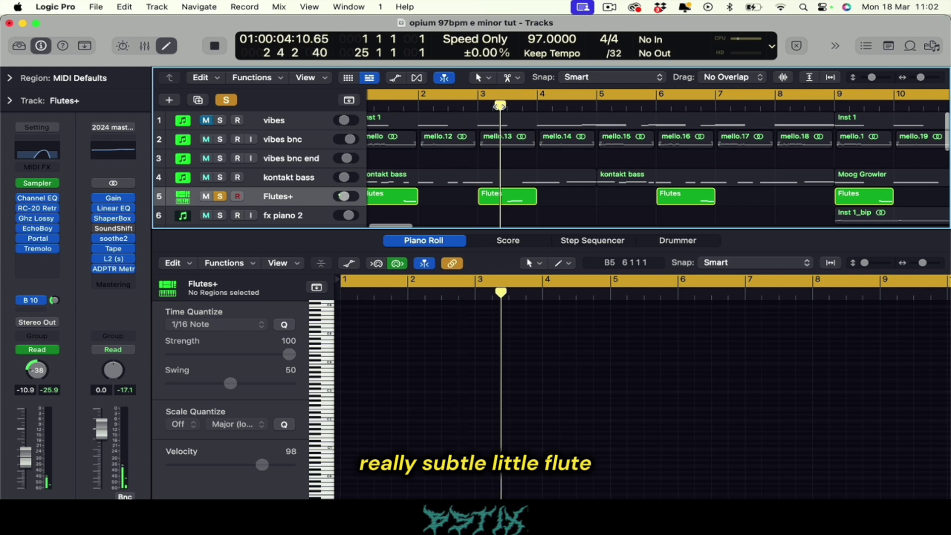
Listen through the soloed flute regions up to bar 7, stop playback, and select the Flutes+ track to show its notes.
scroll(553, 163, "down", 3)
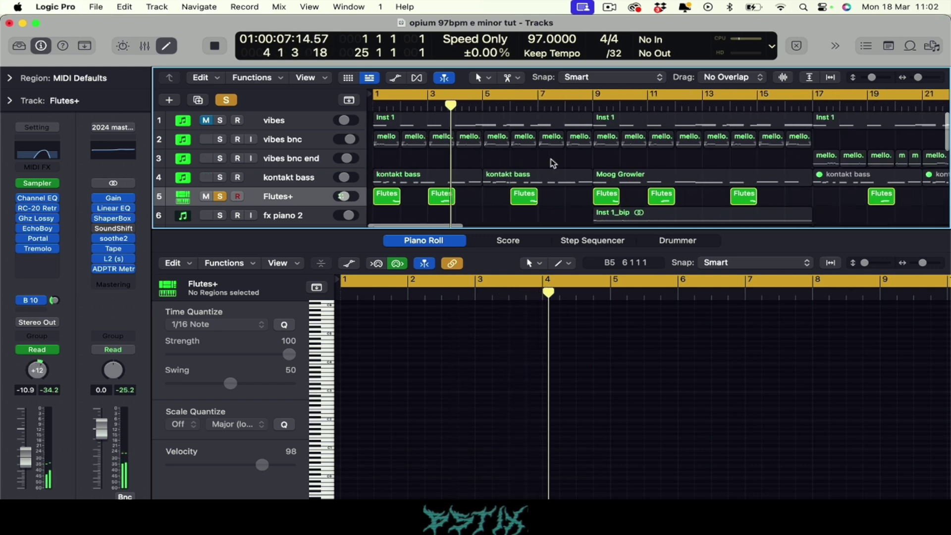
scroll(553, 164, "down", 1)
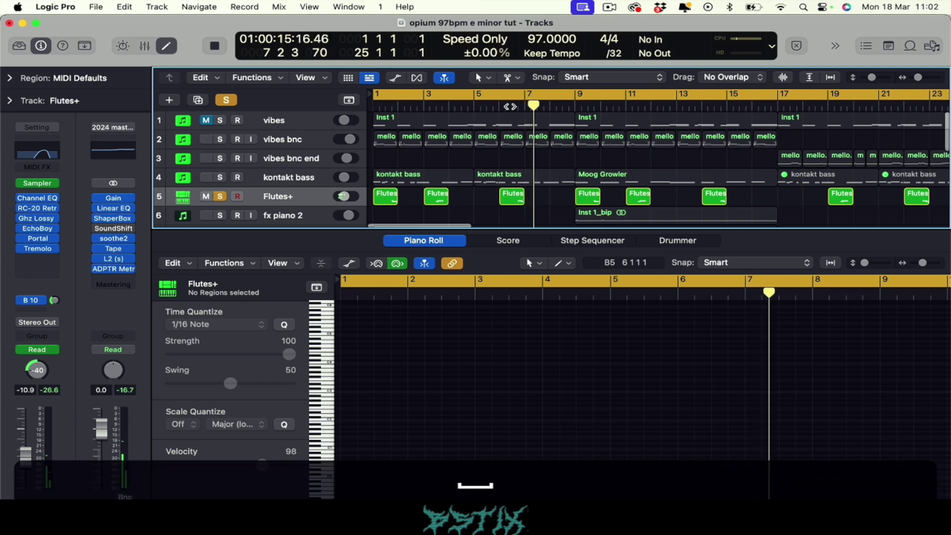
key("space")
left_click(260, 198)
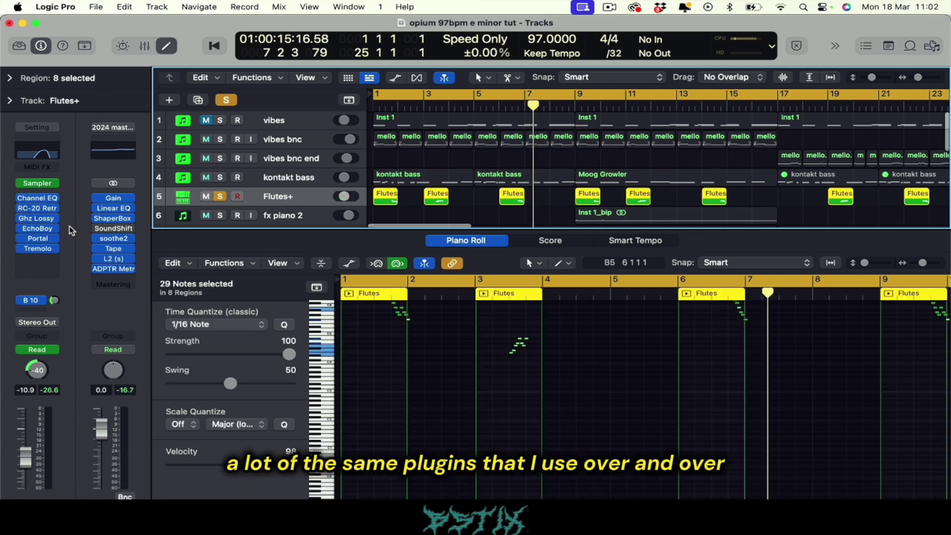
View the Channel EQ curve on the Flutes+ track and close the plug-in window.
scroll(182, 196, "down", 1)
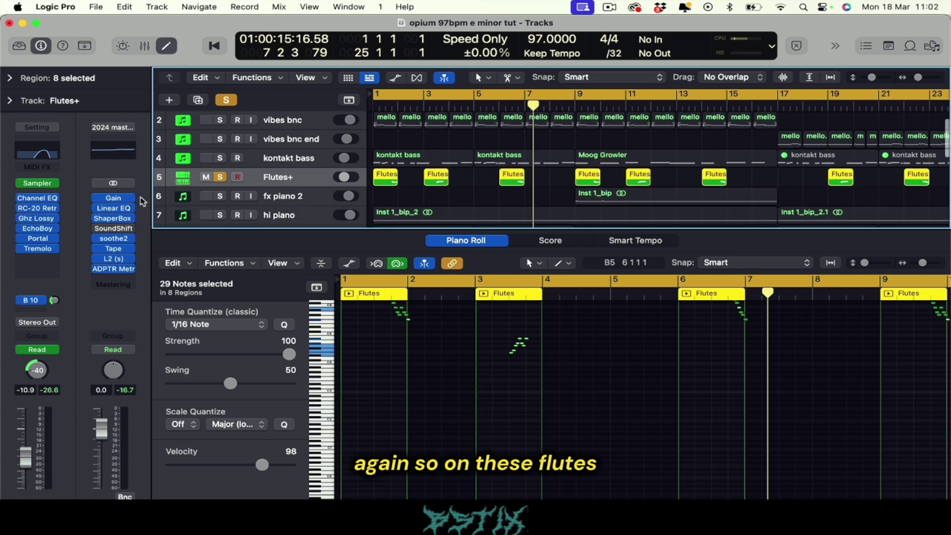
left_click(31, 200)
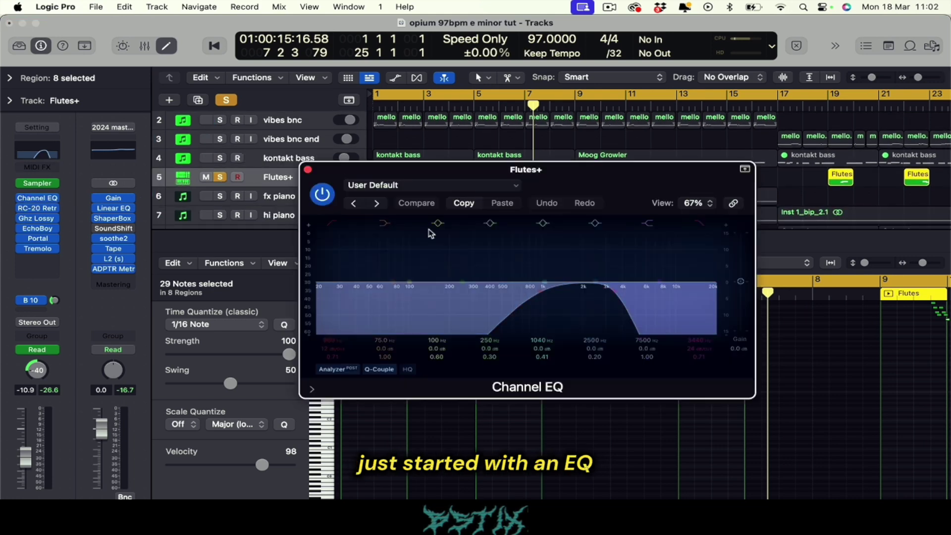
left_click(307, 170)
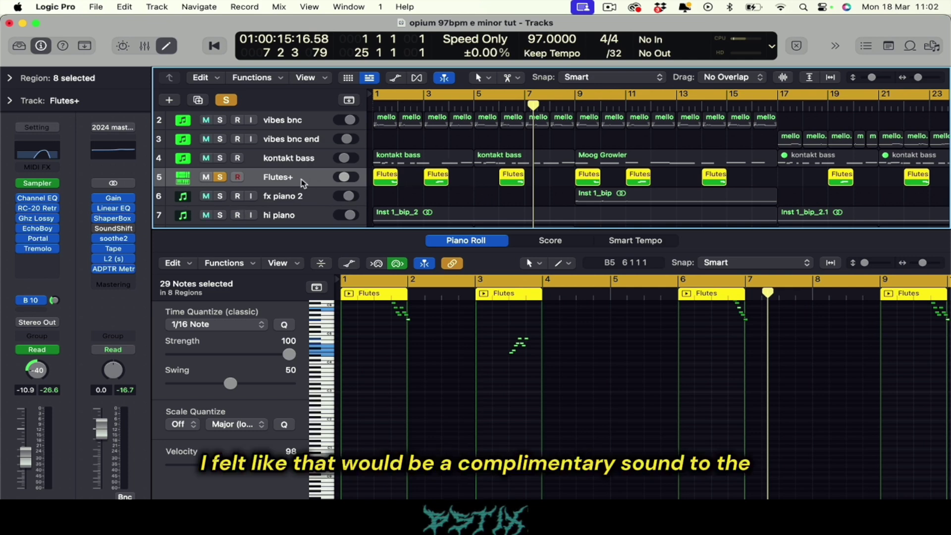
Solo vibes bnc together with Flutes+ and audition both from the start of the project.
scroll(303, 181, "down", 2)
scroll(300, 149, "up", 4)
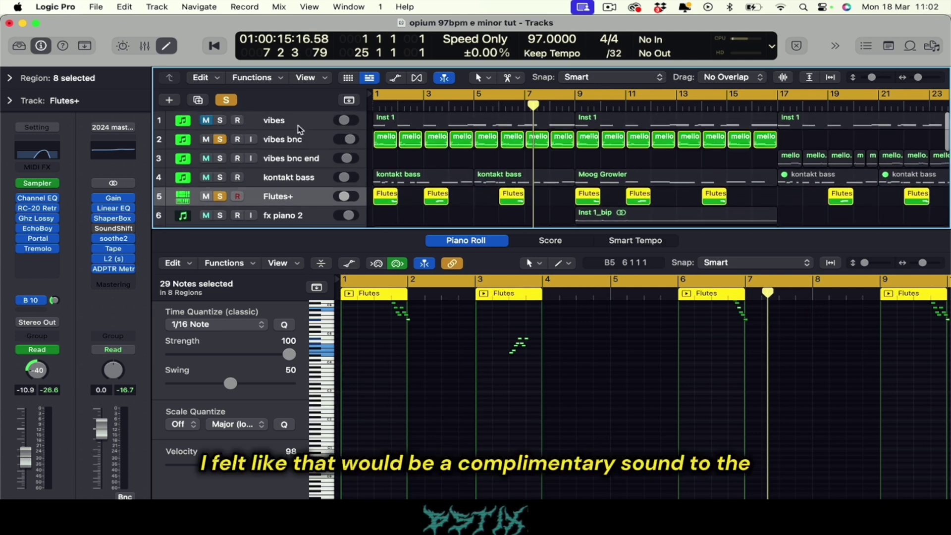
key("Return")
key("space")
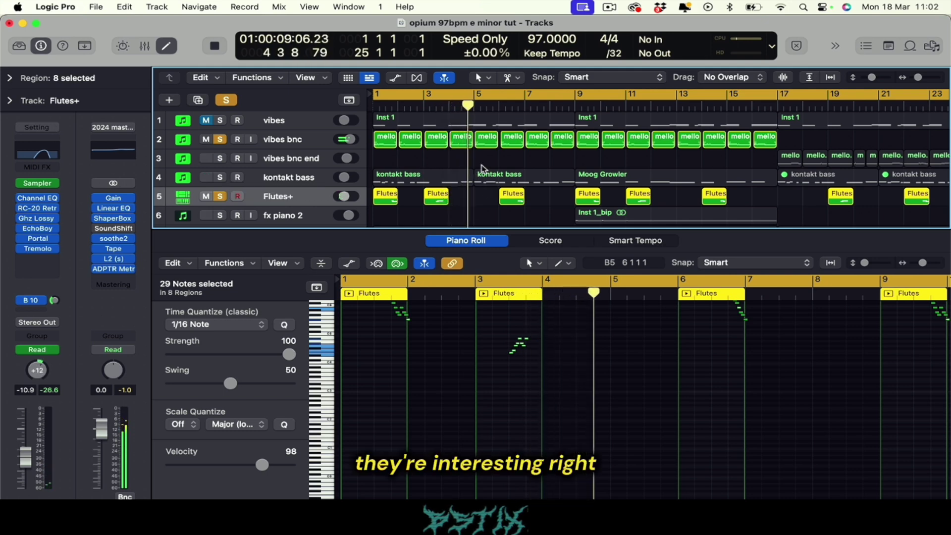
key("space")
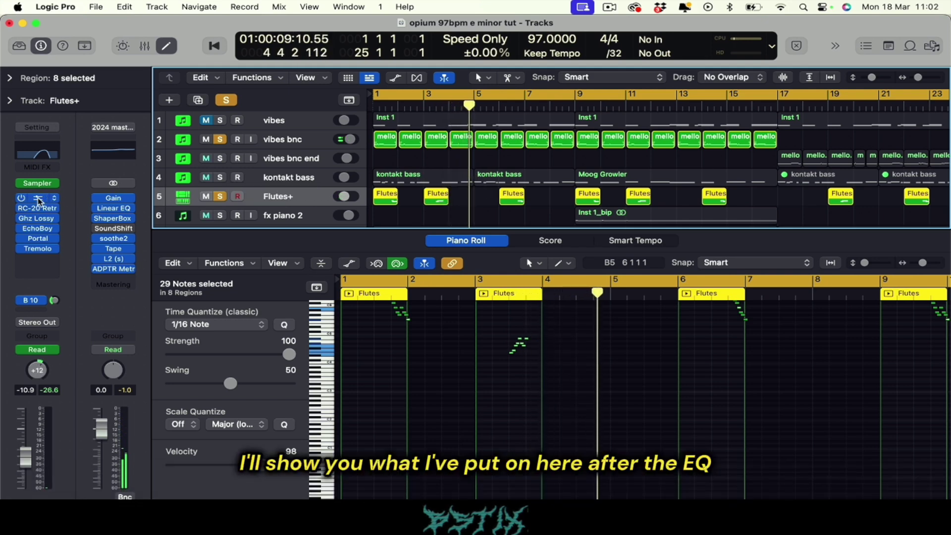
Inspect the RC-20 Retro Color and Ghz Lossy 3 settings on Flutes+, closing each plug-in window.
left_click(39, 199)
left_click(39, 208)
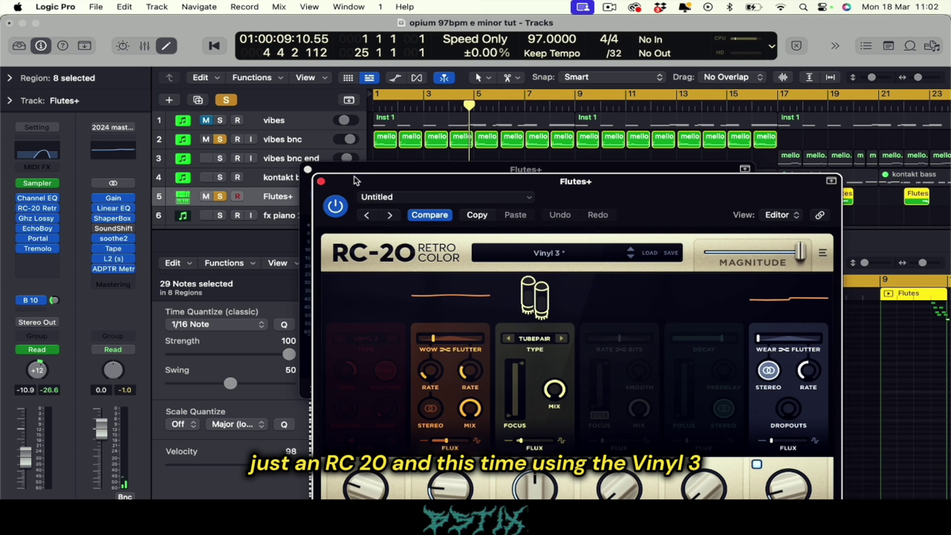
left_click(307, 170)
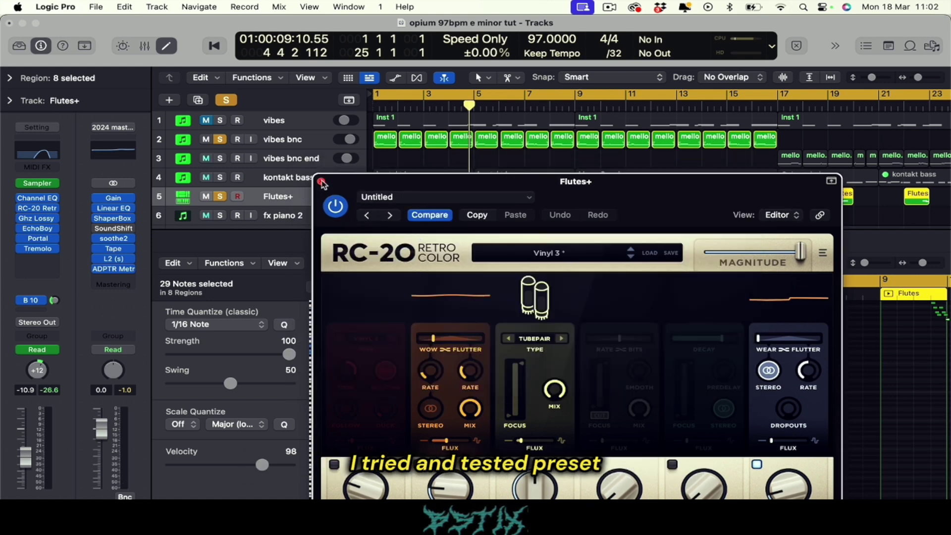
left_click(321, 183)
left_click(38, 219)
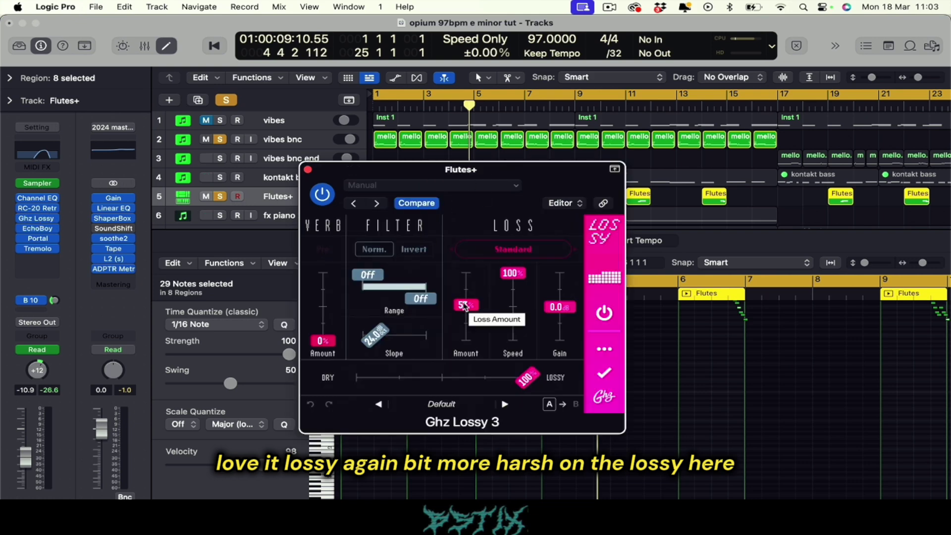
left_click(308, 171)
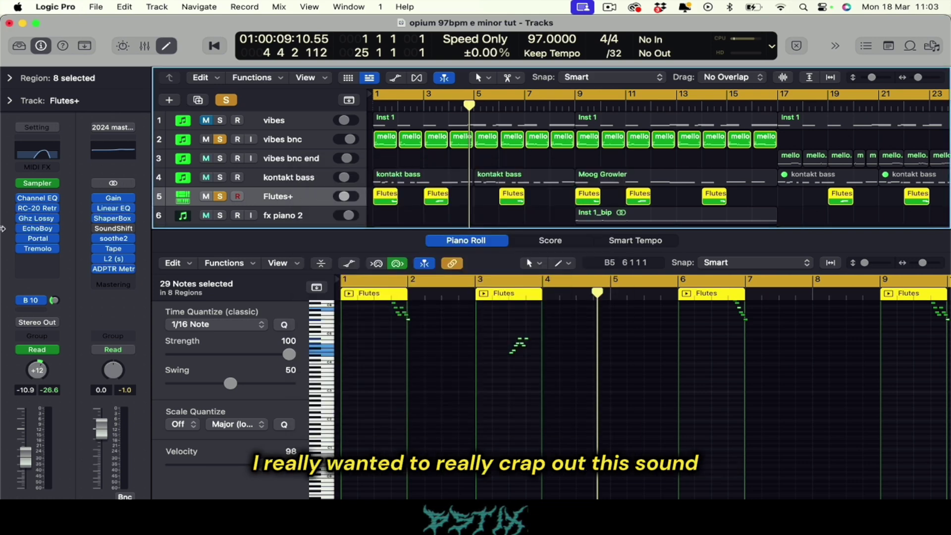
Review EchoBoy on Flutes+, show the Infinite Dark & Dirty preset among the FeedBackers presets, and close the plug-in.
left_click(37, 228)
left_click(391, 246)
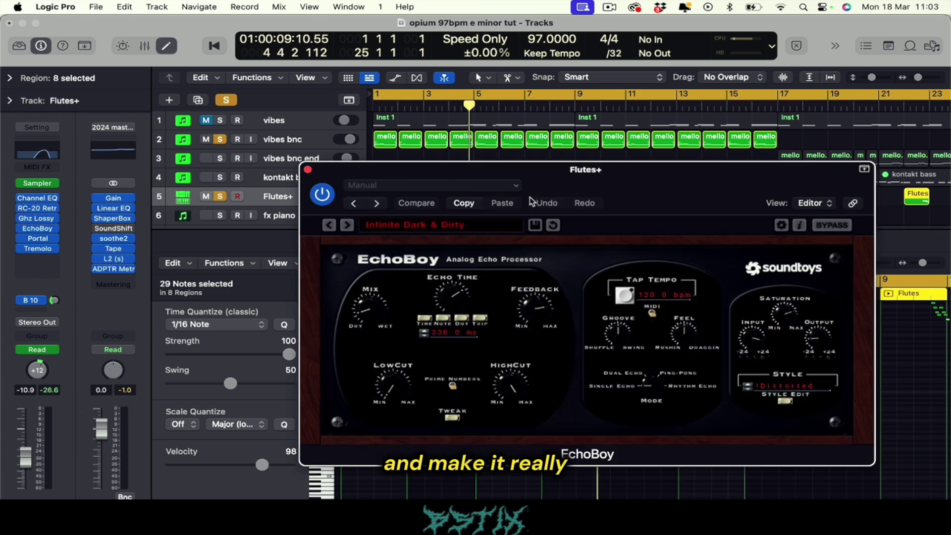
left_click_drag(624, 175, 532, 133)
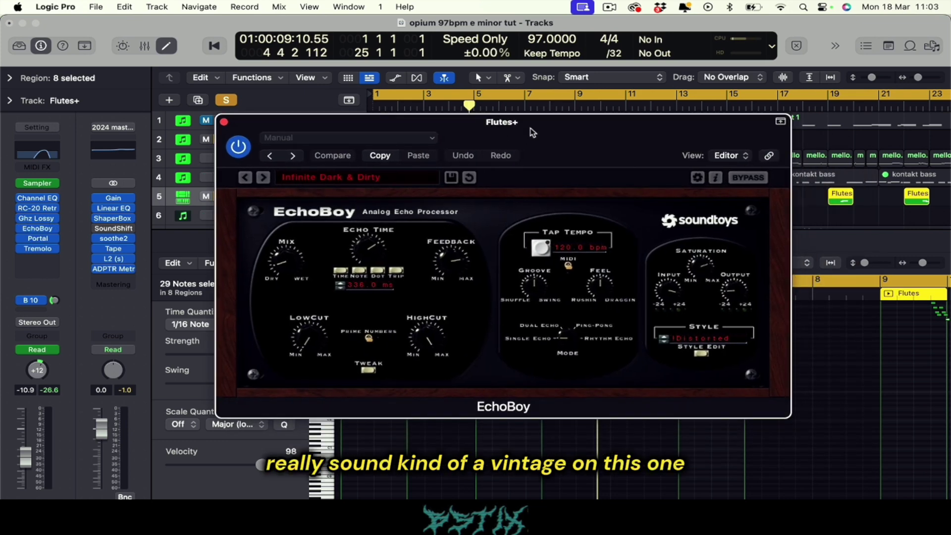
left_click(376, 179)
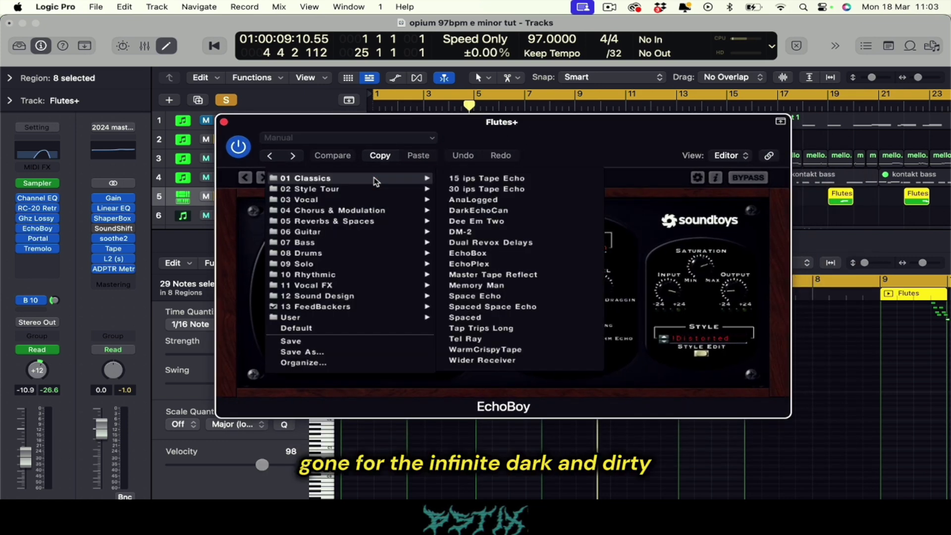
mouse_move(357, 307)
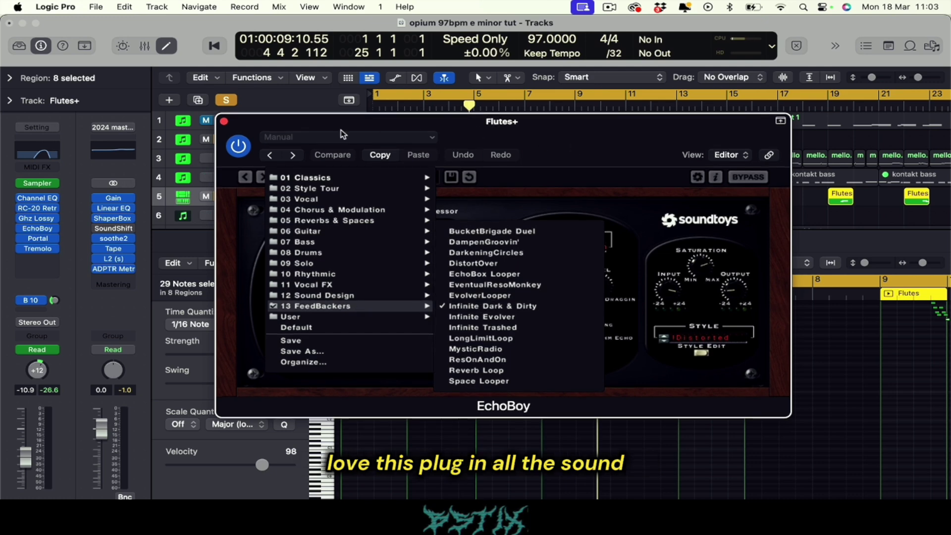
left_click(224, 121)
Review Portal on Flutes+, browse its preset categories around TimeTraveler down to GrainTextures, and close the plug-in.
scroll(262, 186, "down", 2)
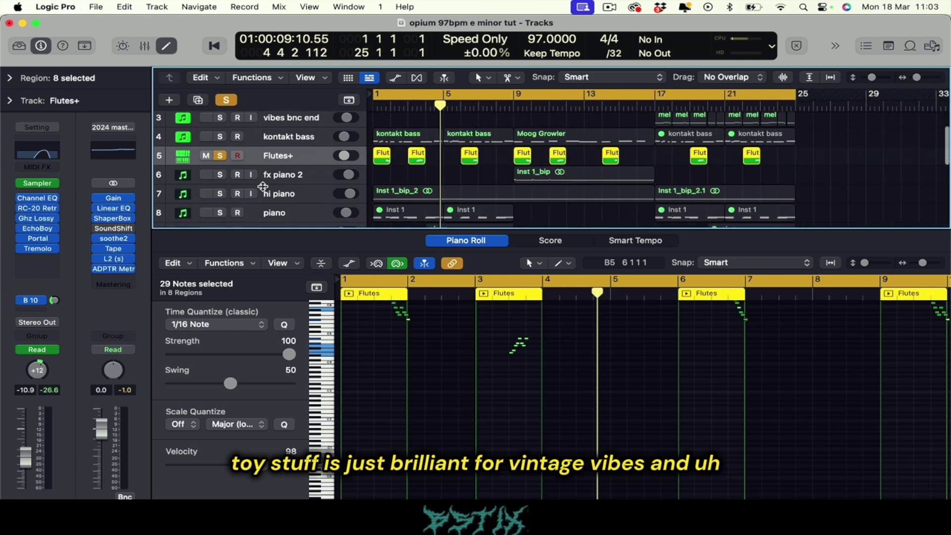
left_click(38, 243)
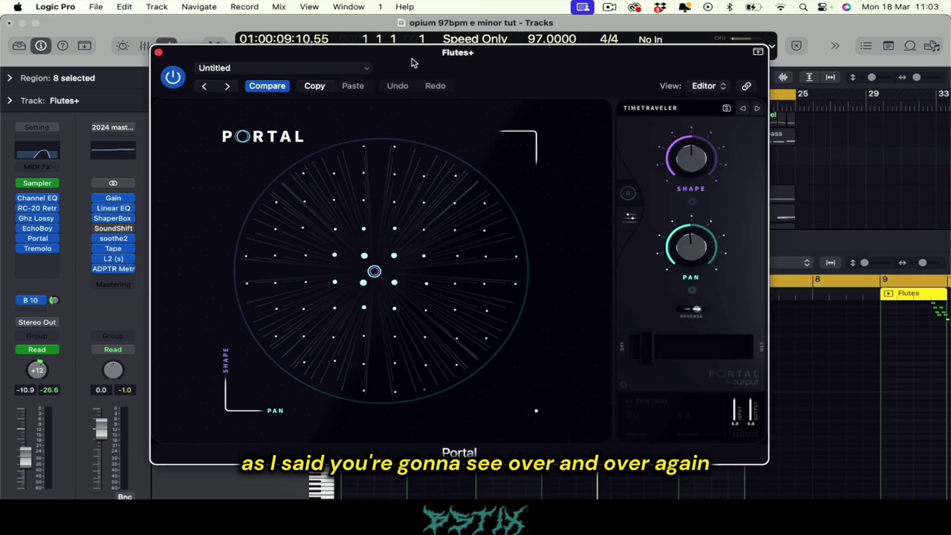
left_click(632, 84)
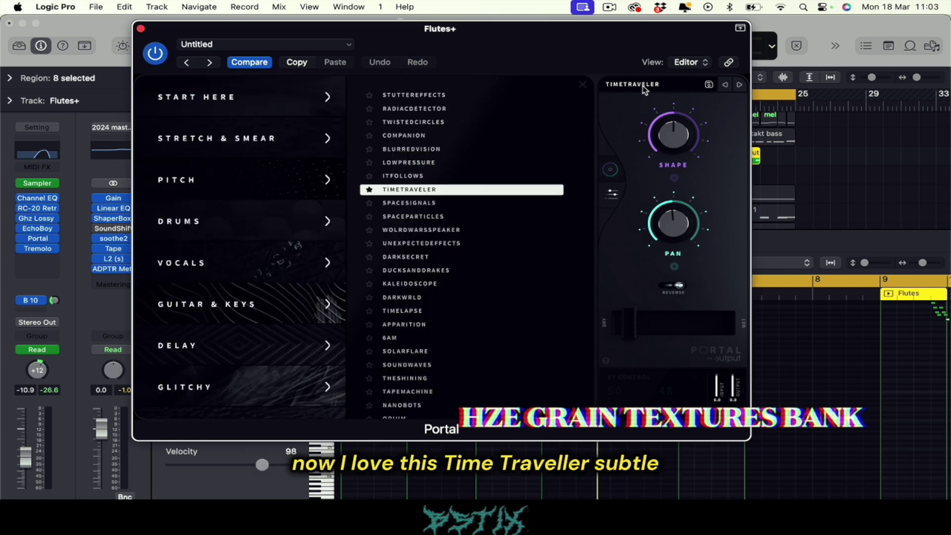
scroll(244, 269, "down", 5)
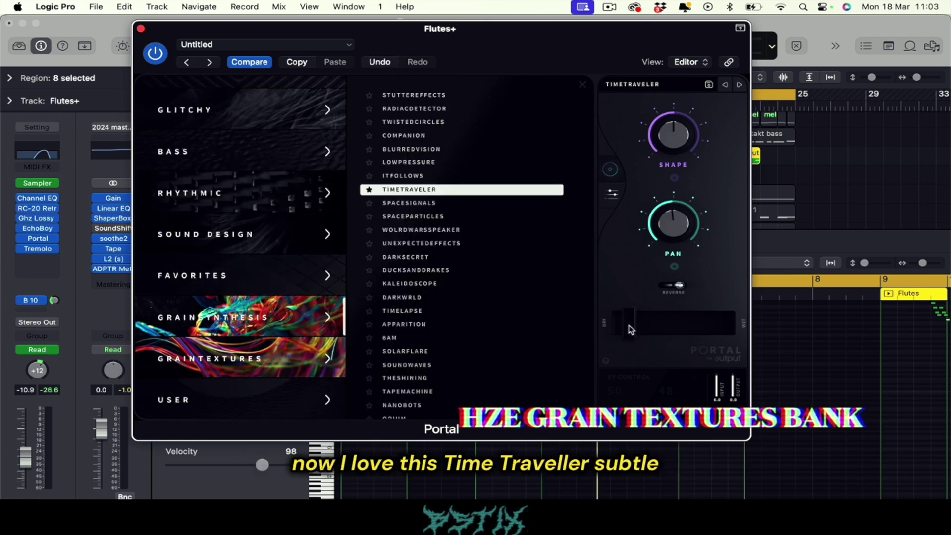
left_click(142, 29)
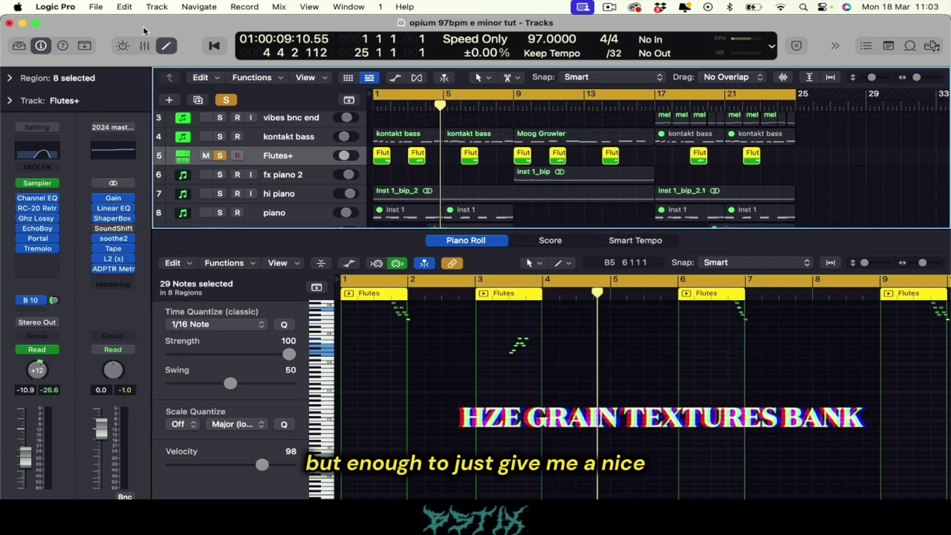
Replace the current solos with fx piano 2, play it from bar 9, and select its track.
scroll(283, 153, "down", 2)
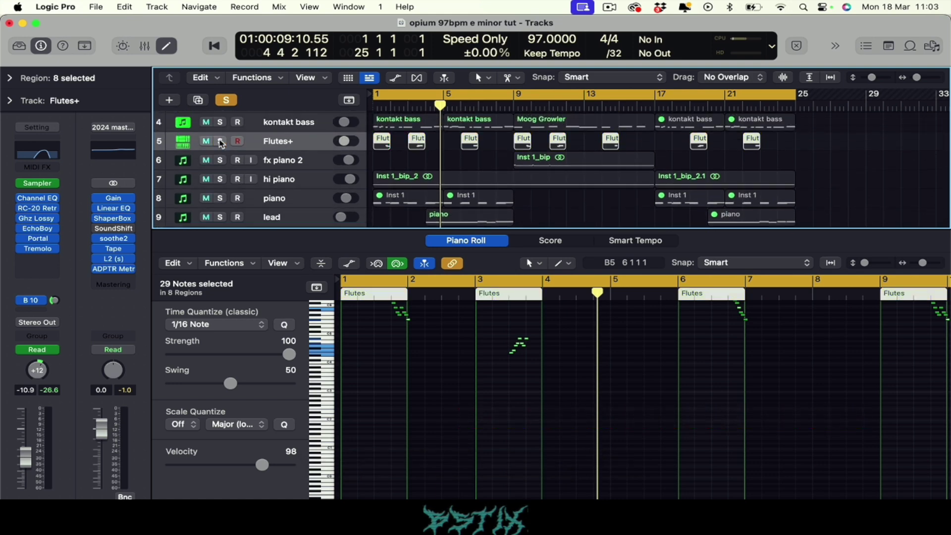
left_click(219, 160)
left_click(522, 104)
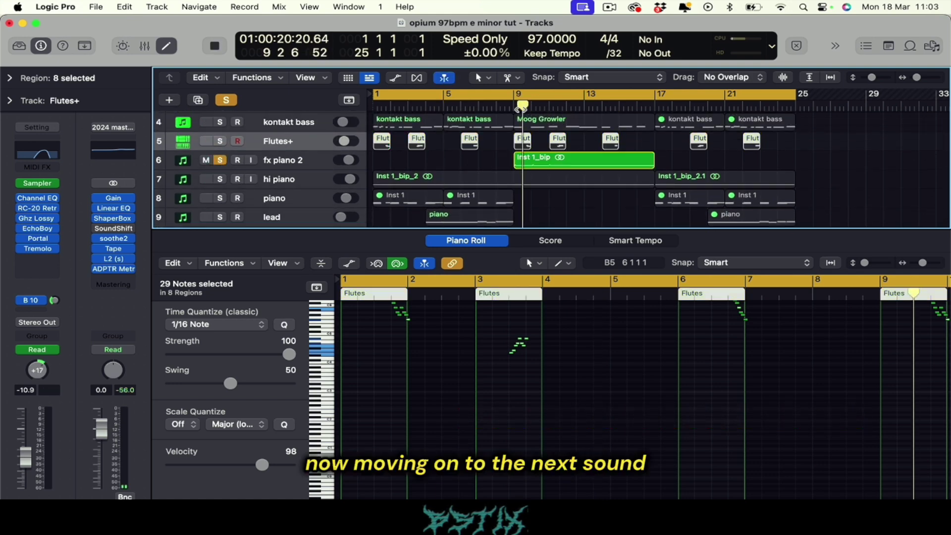
left_click(311, 169)
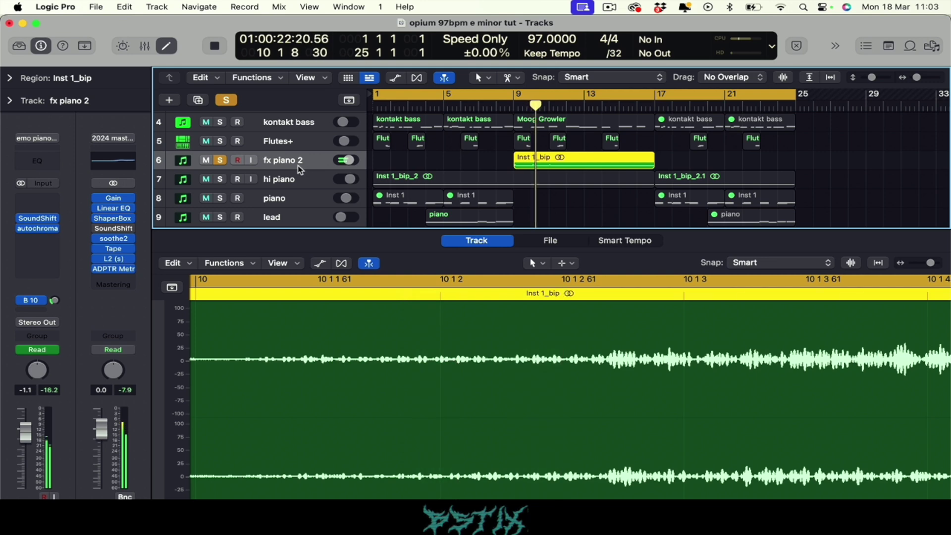
key("space")
Add hi piano and piano to the soloed tracks and select the piano track to show its MIDI notes.
left_click(220, 179)
scroll(221, 182, "down", 1)
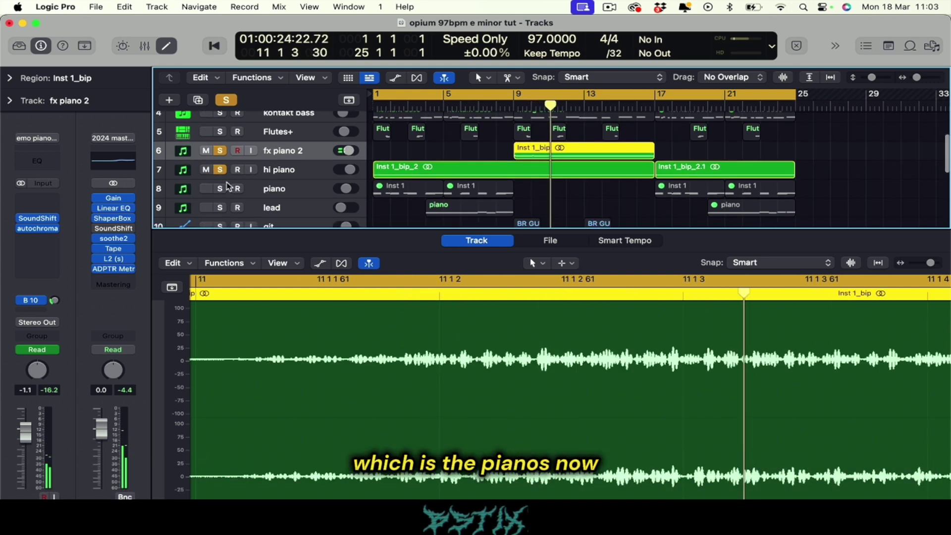
left_click(221, 190)
scroll(317, 189, "down", 1)
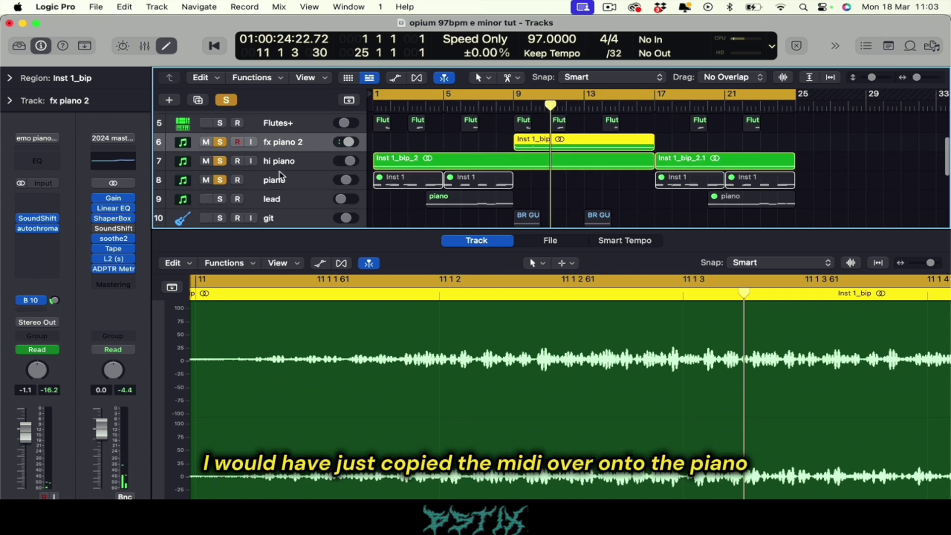
left_click(287, 179)
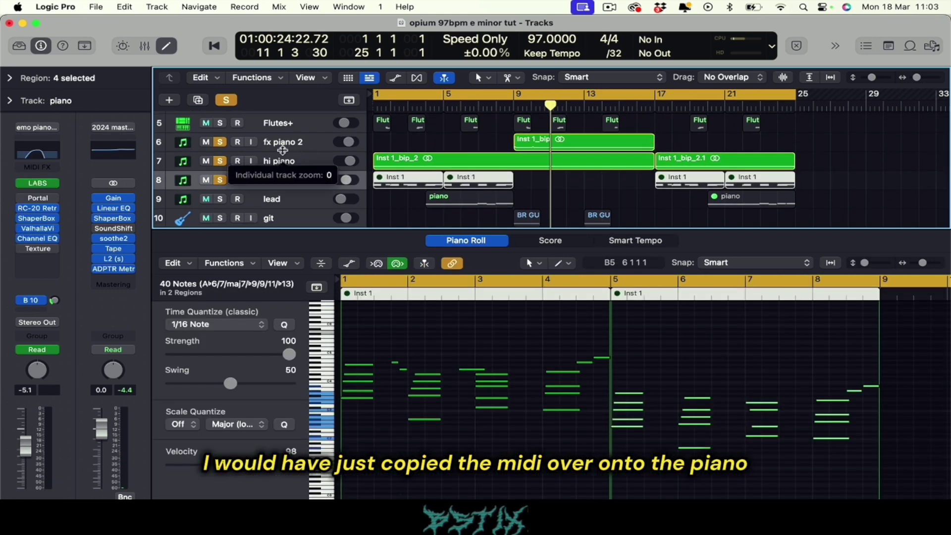
left_click(280, 161)
left_click(275, 181)
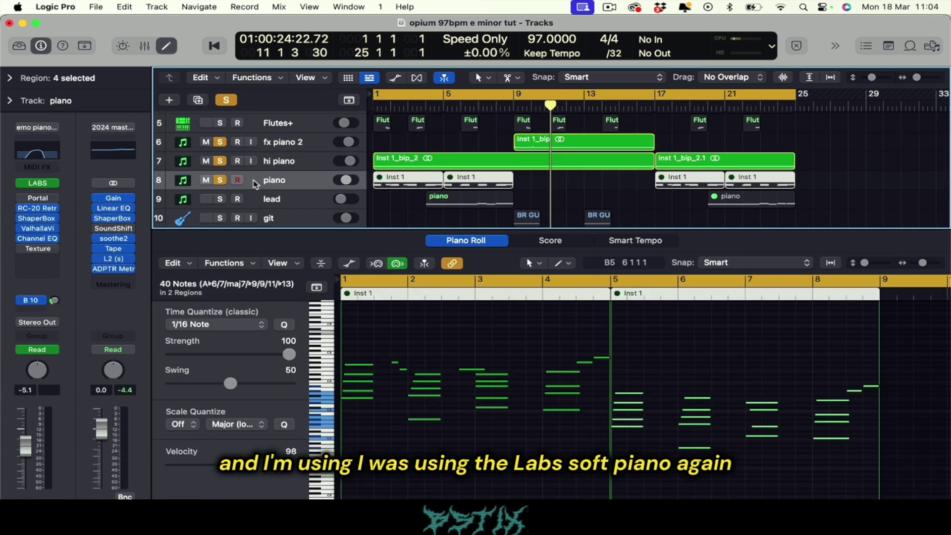
View the Soft Piano preset in the LABS instrument on the piano track and close its window.
left_click(38, 184)
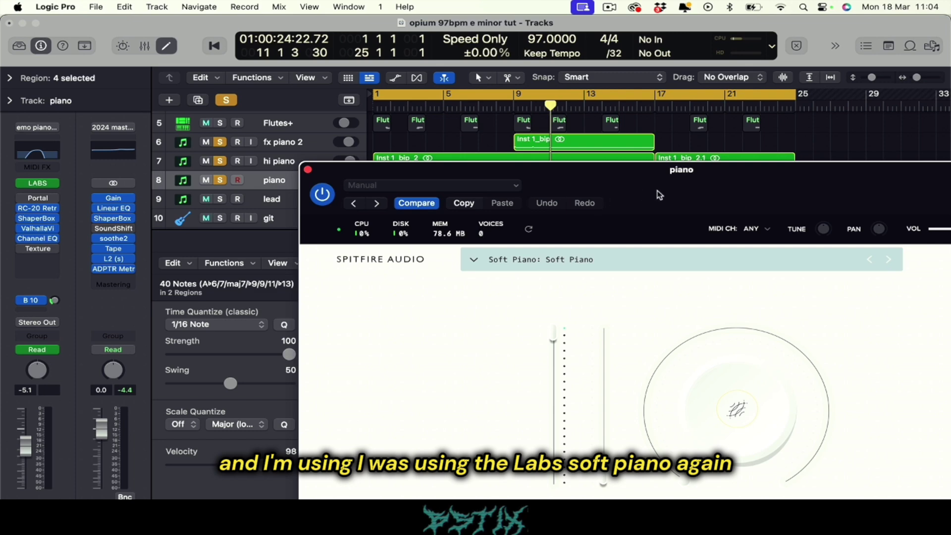
left_click_drag(659, 194, 476, 68)
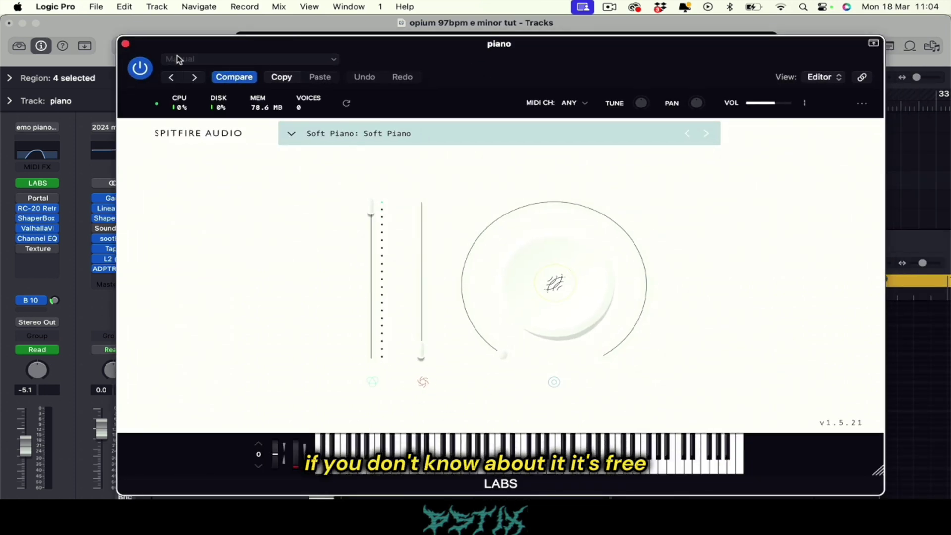
left_click(126, 45)
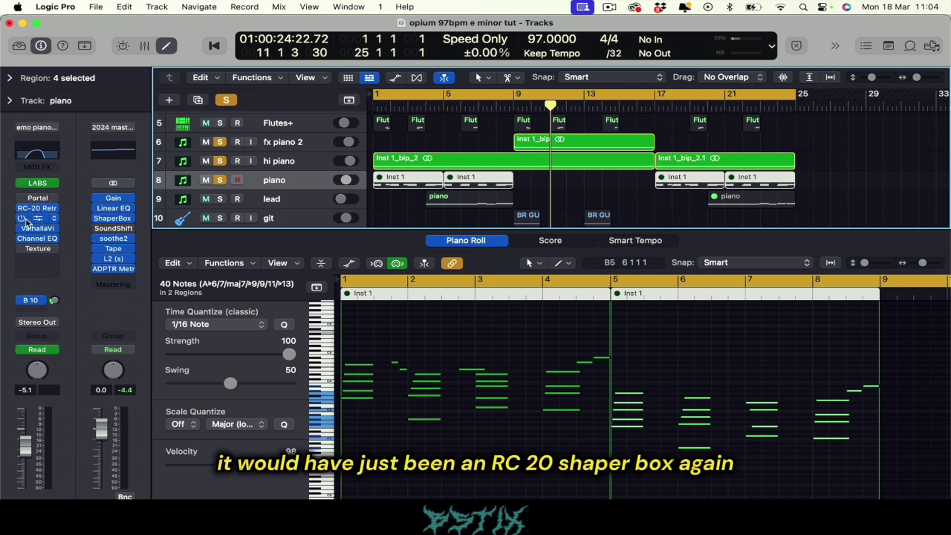
Inspect the volume curve in ShaperBox 3 on the piano track and close the plug-in window.
left_click(39, 220)
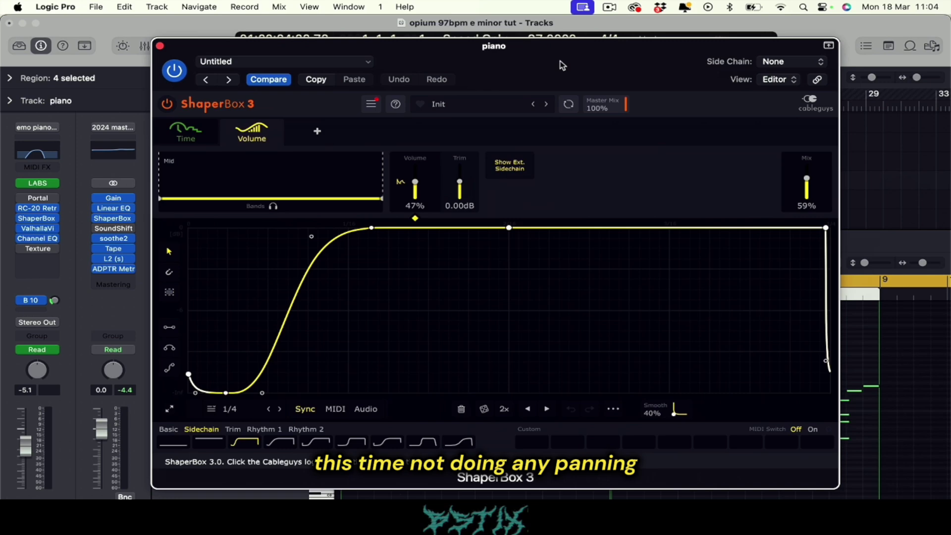
left_click_drag(562, 65, 548, 56)
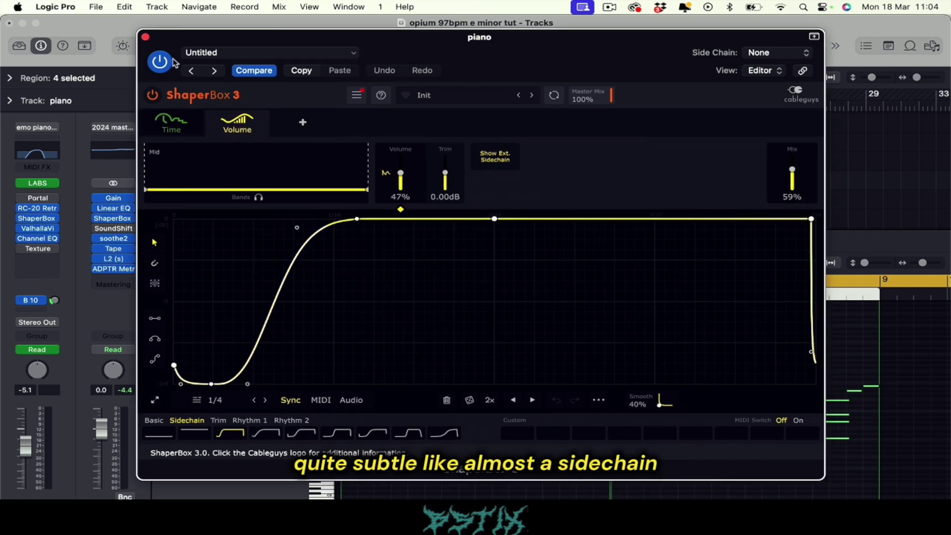
left_click(145, 37)
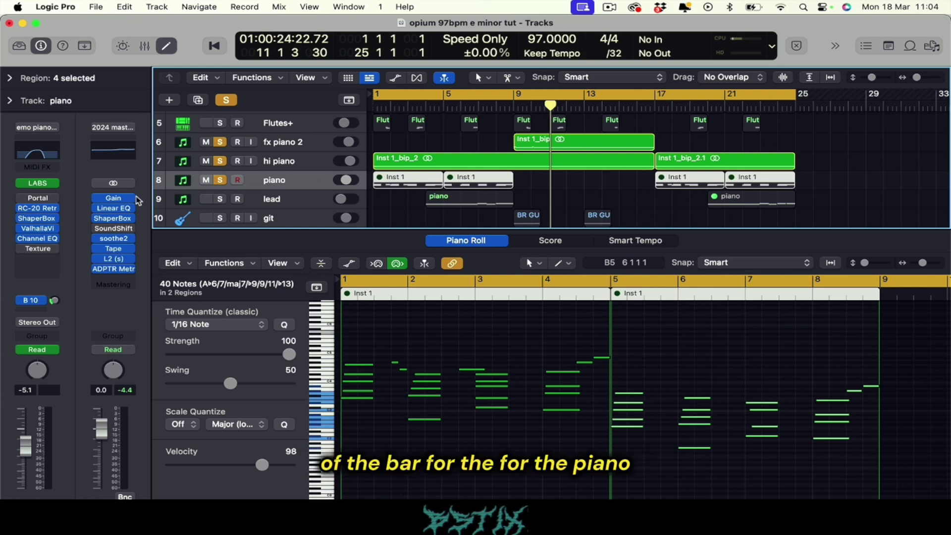
Inspect the ValhallaVintageVerb and Channel EQ settings on the piano track, closing each plug-in window.
left_click(38, 232)
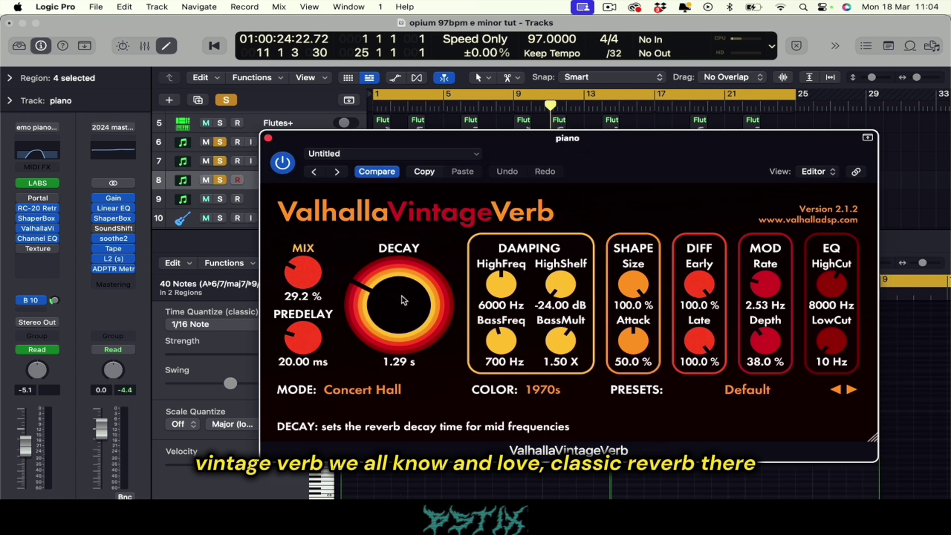
left_click(268, 138)
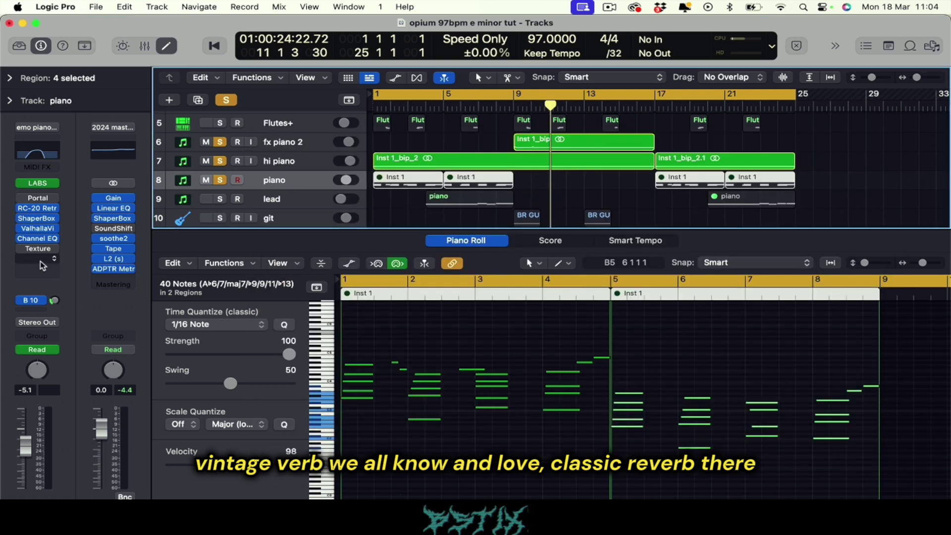
left_click(39, 241)
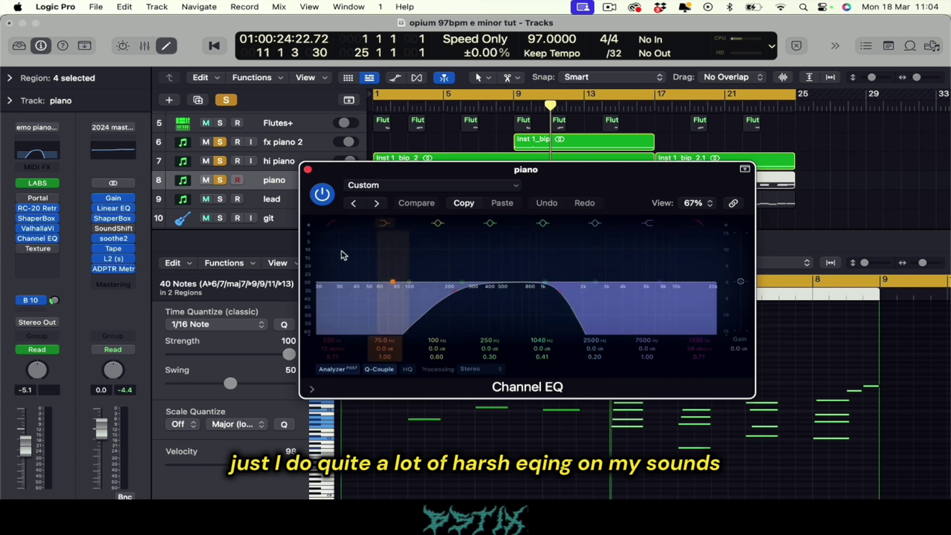
left_click(307, 170)
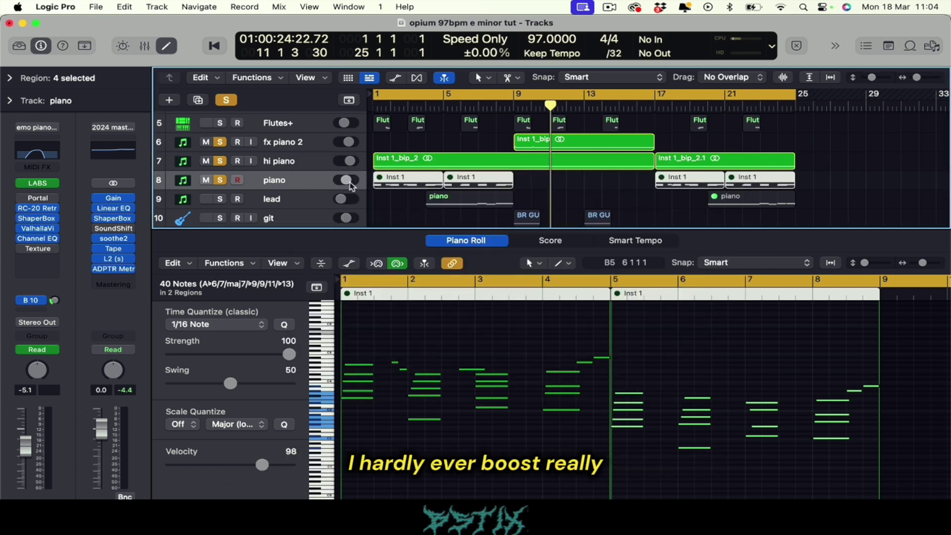
Select the hi piano track and reduce the track heights to fit more tracks in the arrangement.
scroll(342, 182, "up", 2)
left_click(321, 178)
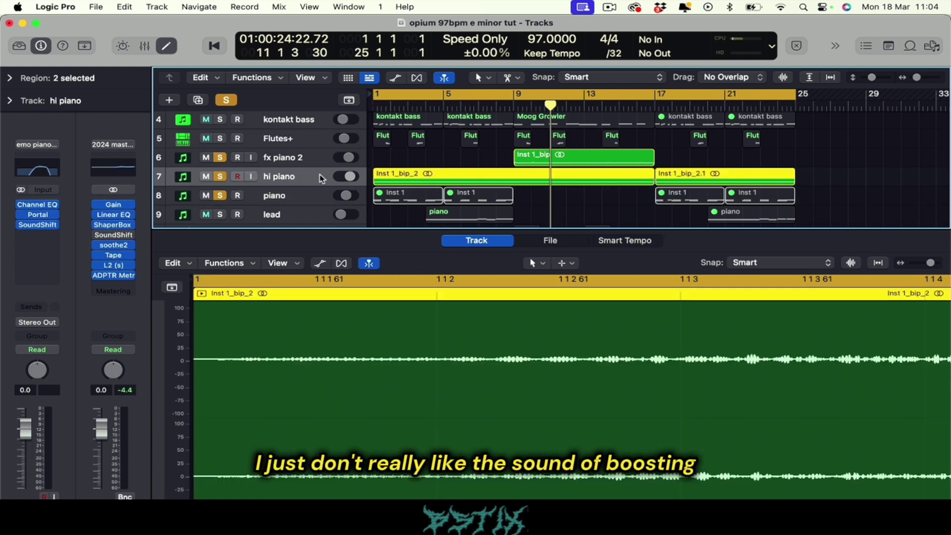
mouse_move(871, 81)
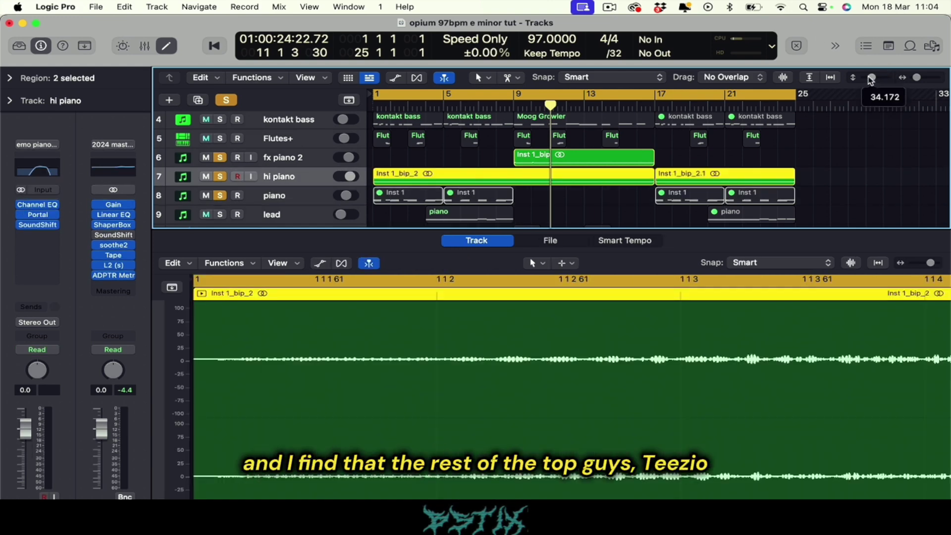
left_click_drag(871, 80, 845, 117)
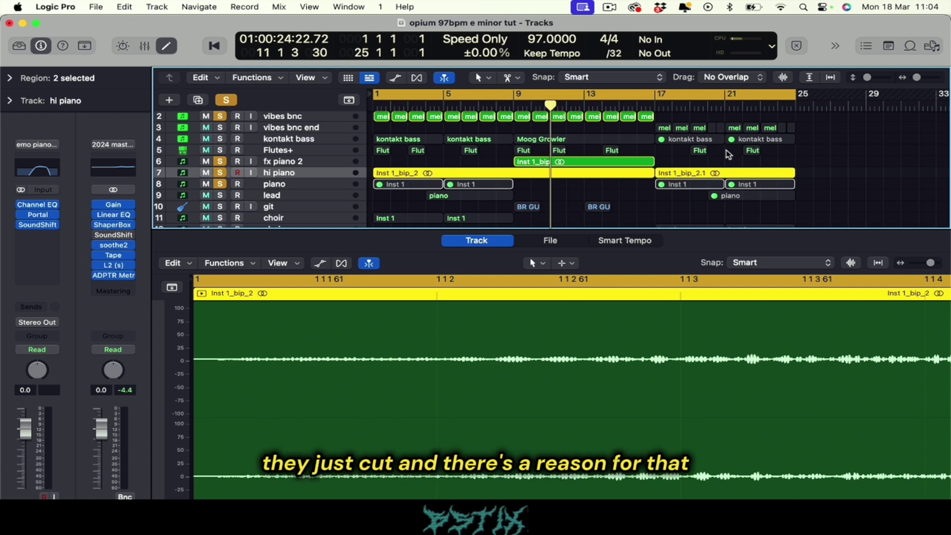
left_click(449, 163)
left_click(295, 174)
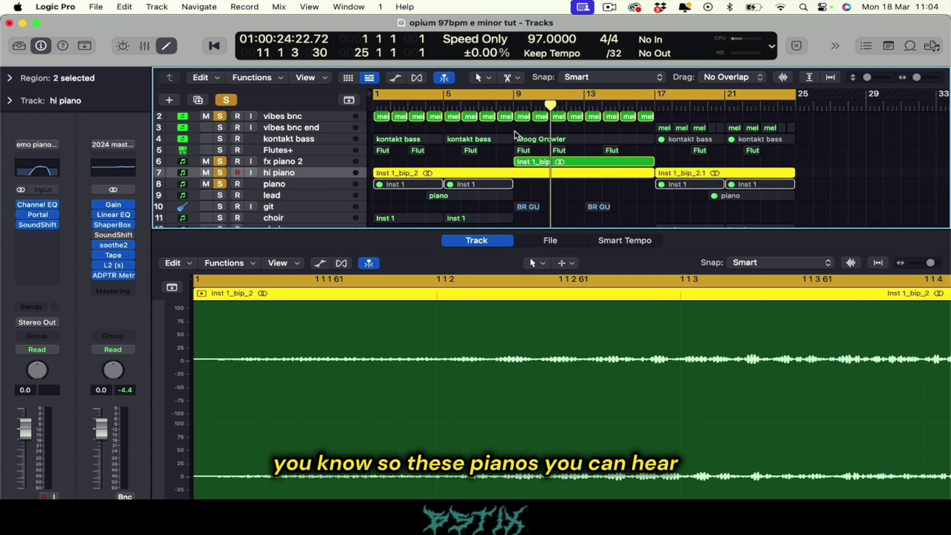
Play the soloed tracks from the beginning, view SoundShifter Pitch on the hi piano track, and close its window.
key("Return")
key("space")
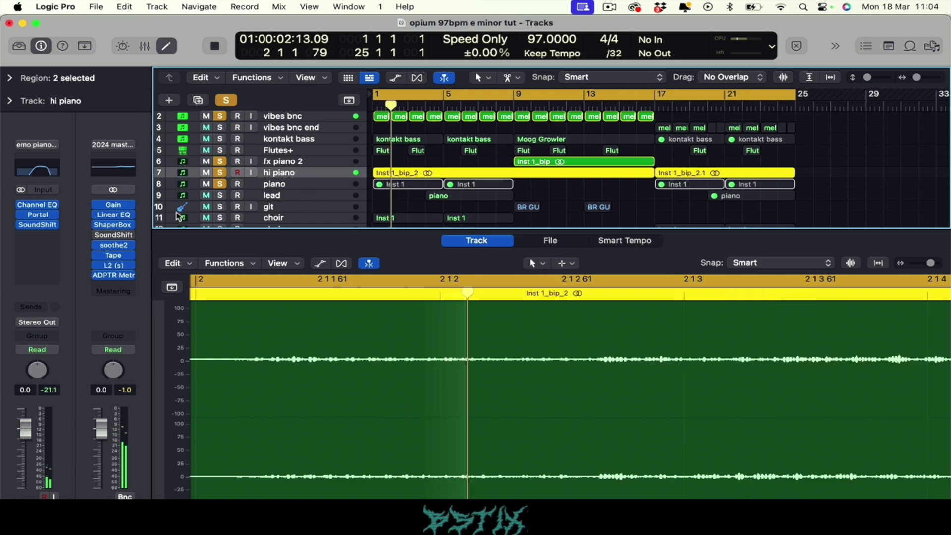
left_click(49, 226)
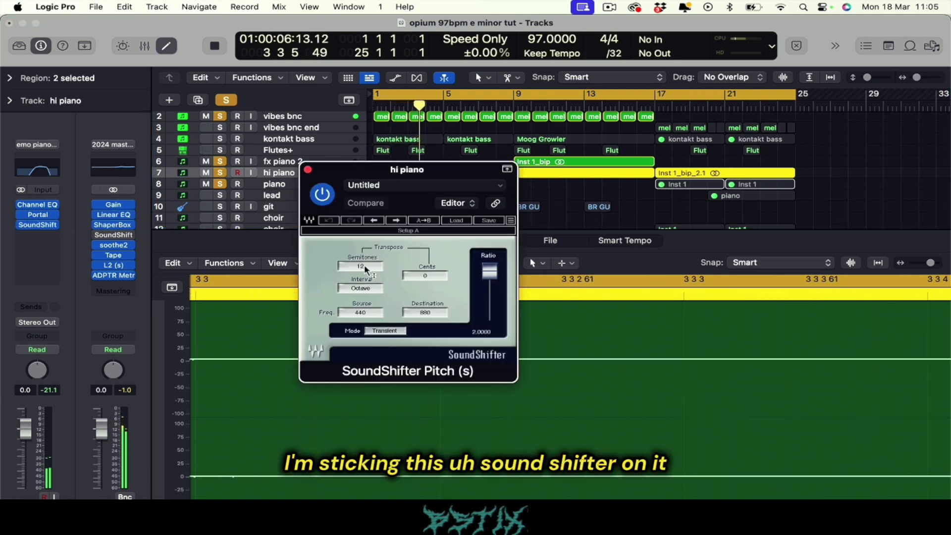
left_click(307, 169)
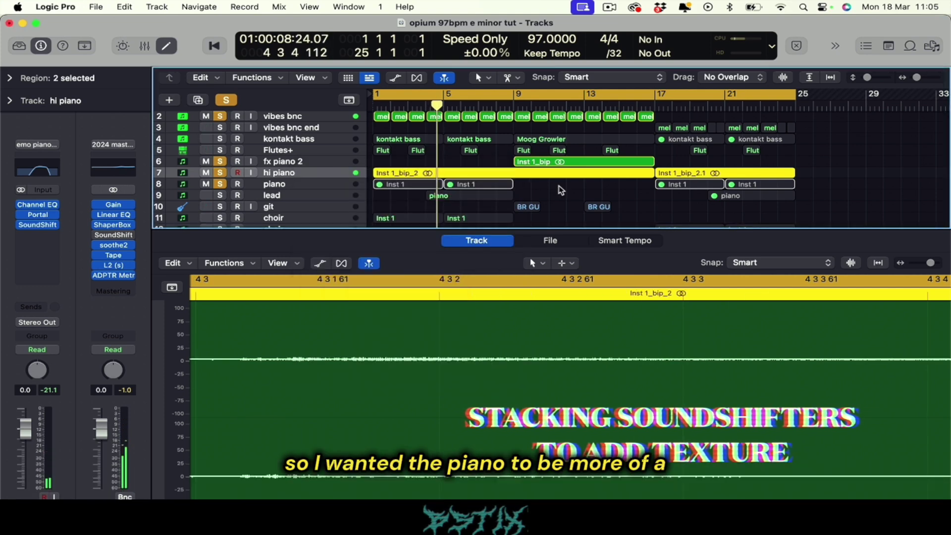
Play the soloed layers from the start of the project, then continue playback from bar 9.
scroll(387, 138, "up", 1)
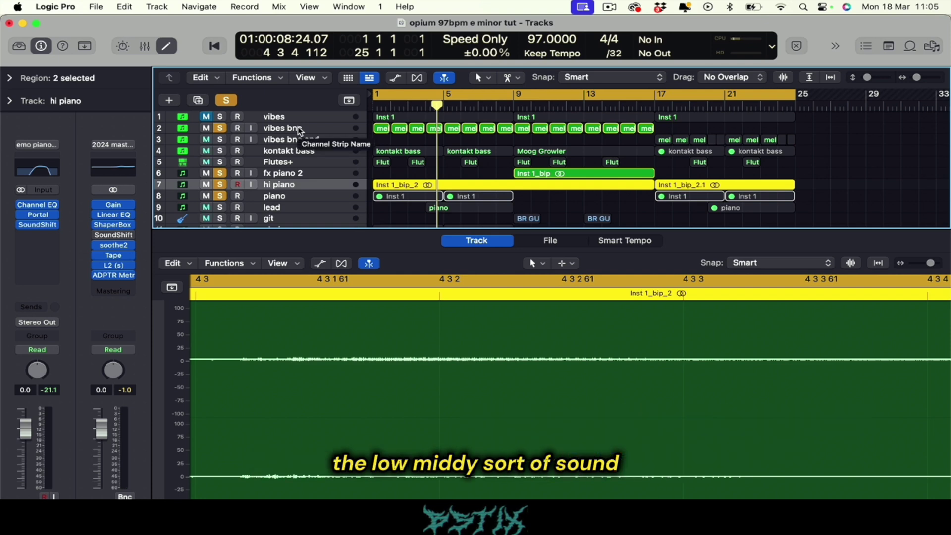
scroll(296, 183, "down", 2)
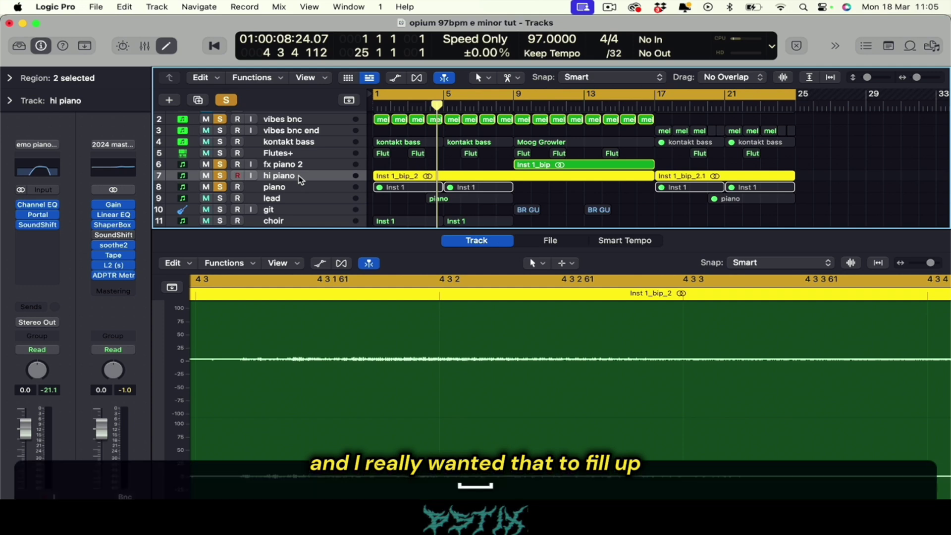
key("Return")
key("space")
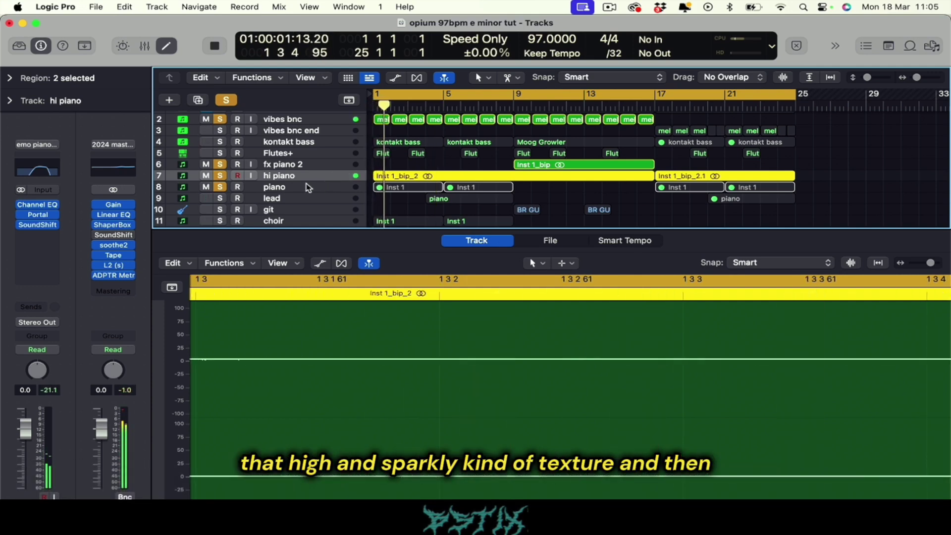
left_click(510, 106)
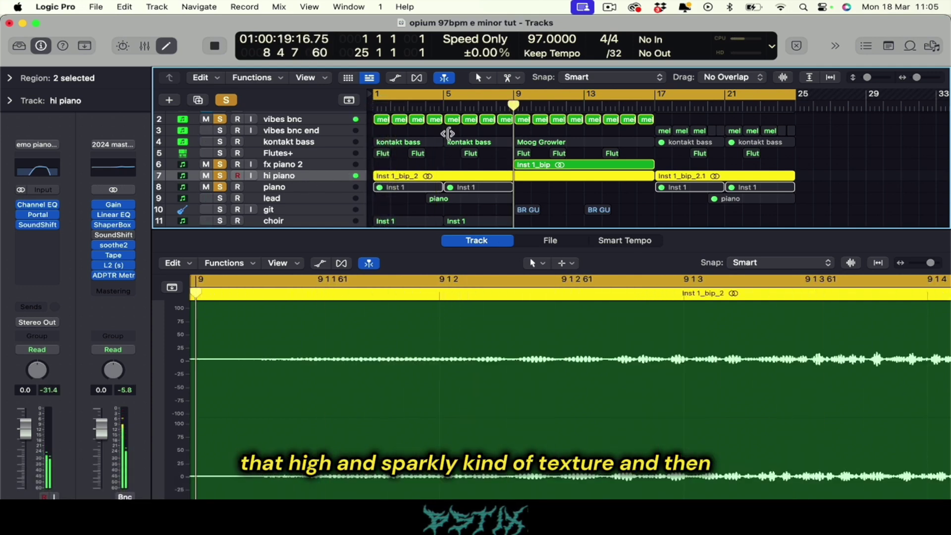
Select the fx piano 2 track, inspect the init preset in its autochroma plug-in, and close the window.
left_click(296, 166)
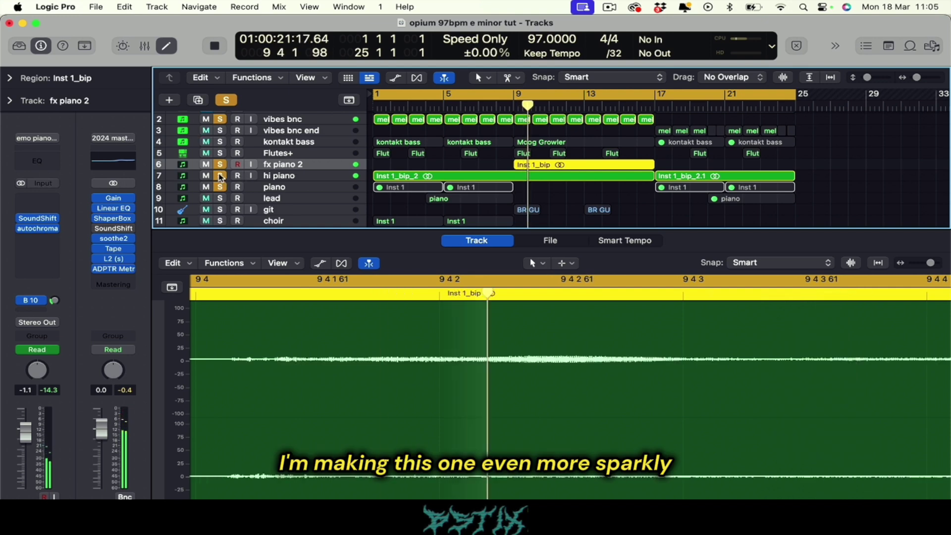
mouse_move(43, 222)
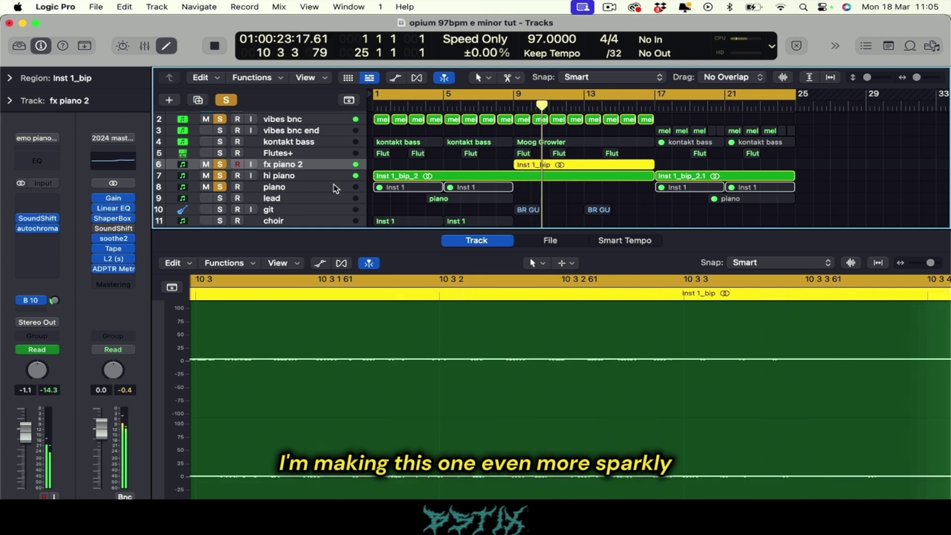
left_click(38, 228)
left_click_drag(666, 175, 568, 130)
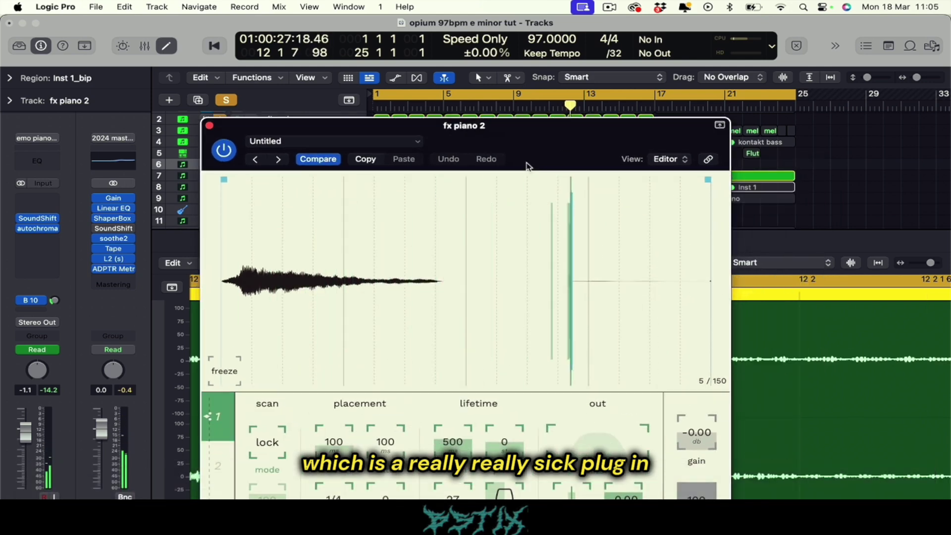
left_click_drag(515, 135, 456, 71)
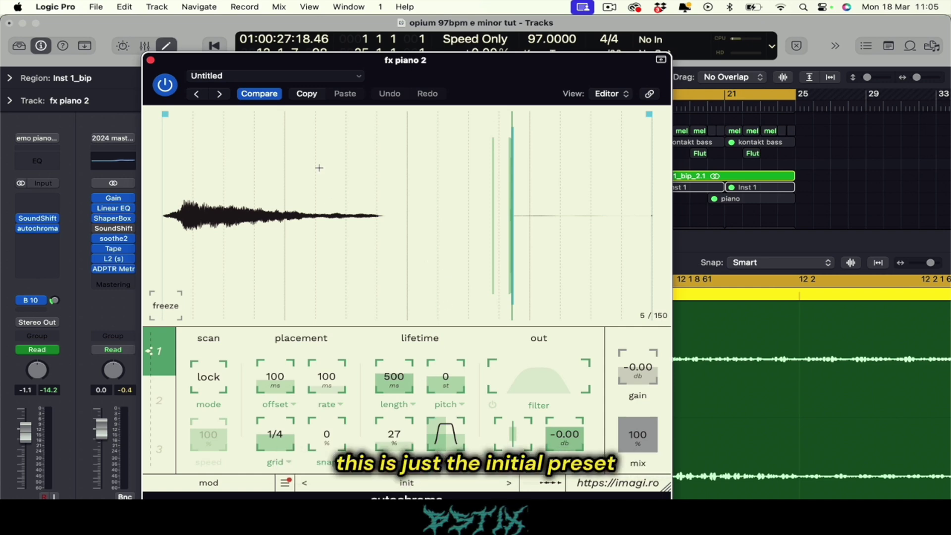
left_click(150, 60)
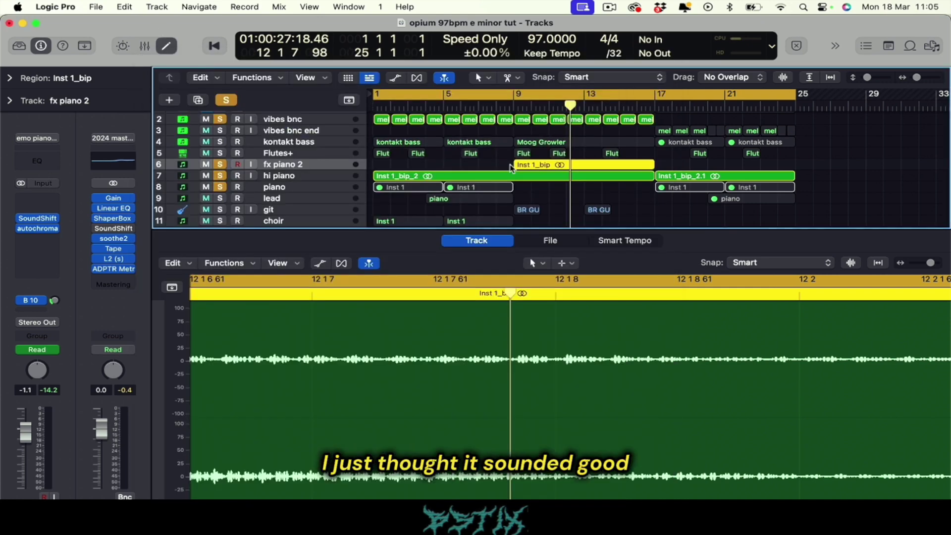
Inspect the Abbey Road Reverb Plates plug-in on the old school verb bus fed by fx piano 2, then close it.
key("super+Left")
scroll(269, 198, "down", 3)
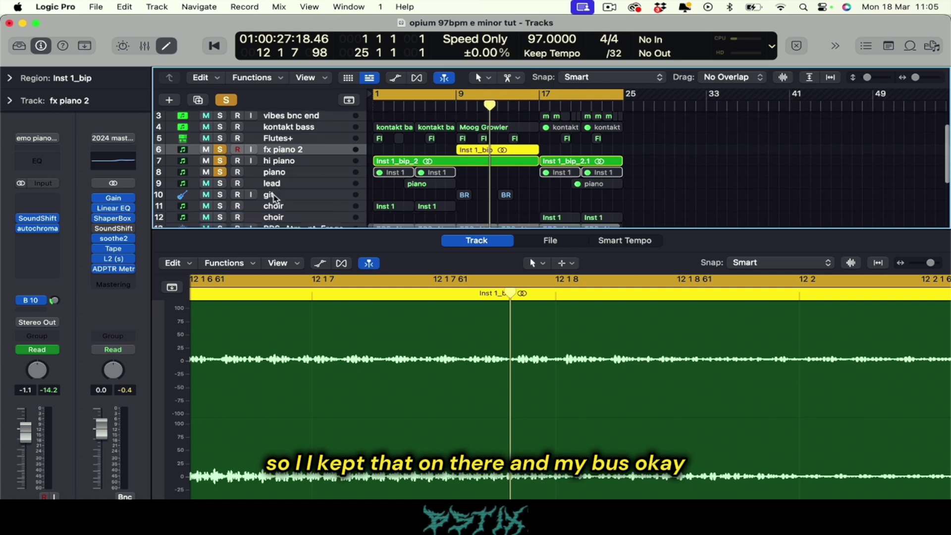
left_click(38, 301)
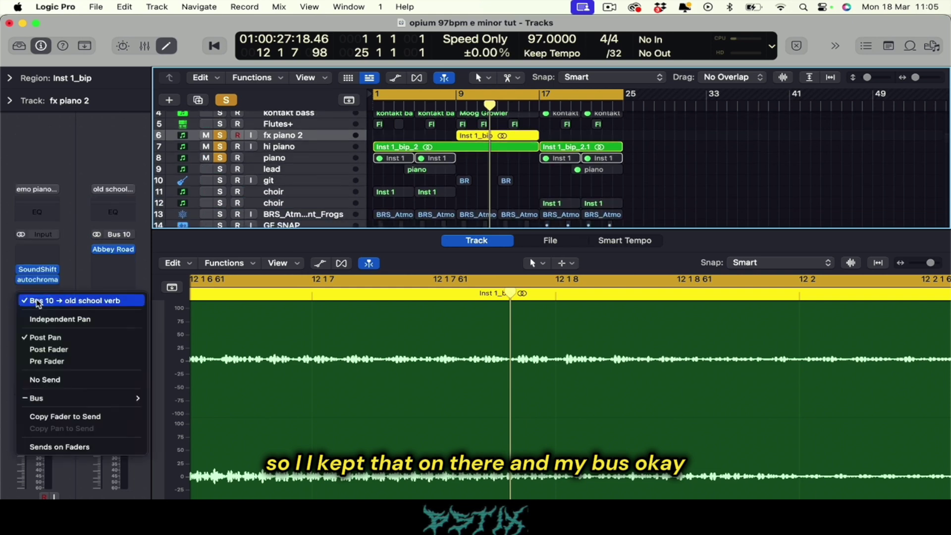
left_click(39, 302)
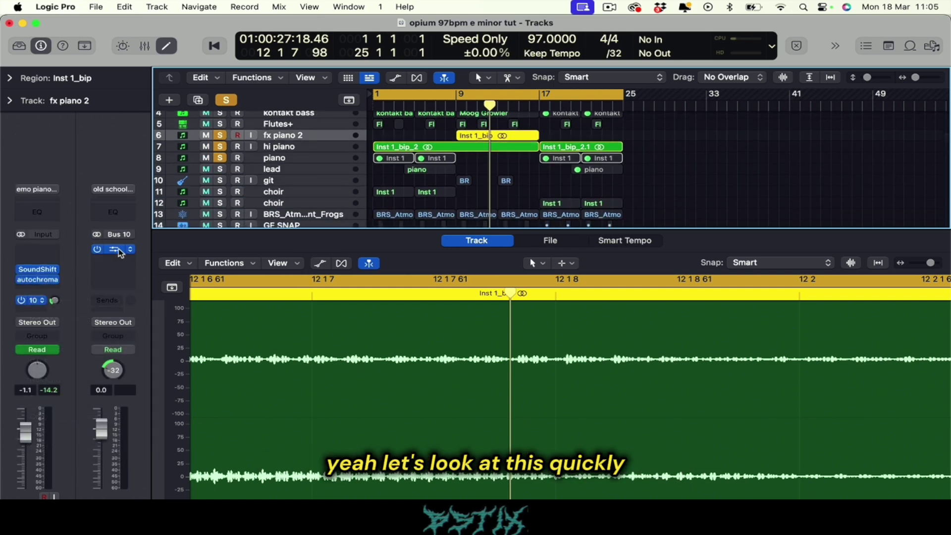
left_click(118, 253)
left_click_drag(600, 172, 511, 58)
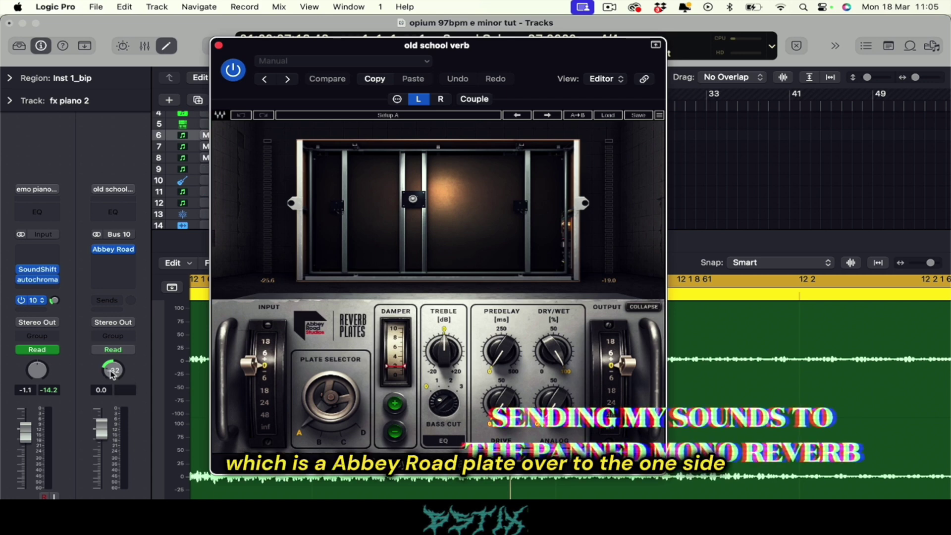
left_click(218, 45)
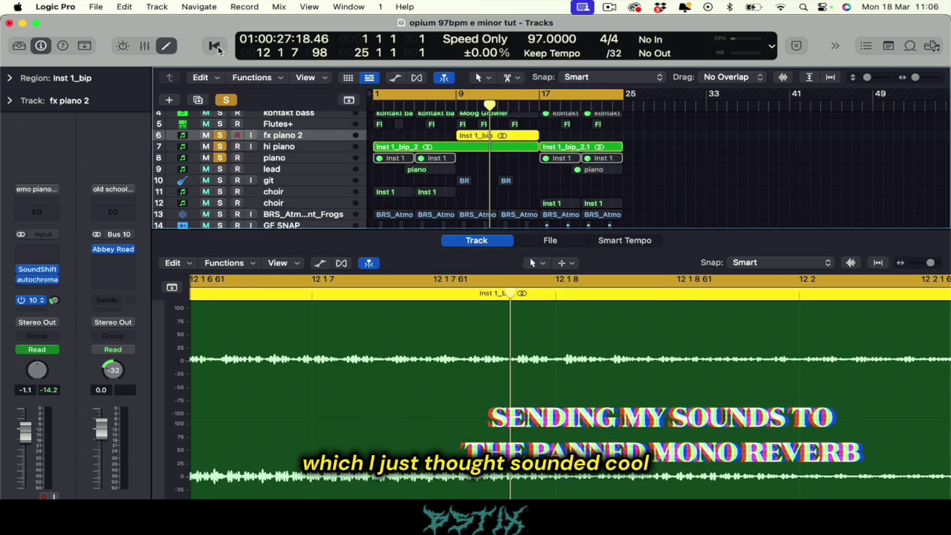
Clear all current solos, solo the lead track, and select it to show its MIDI notes.
scroll(299, 168, "down", 1)
scroll(299, 168, "down", 1)
left_click(225, 100)
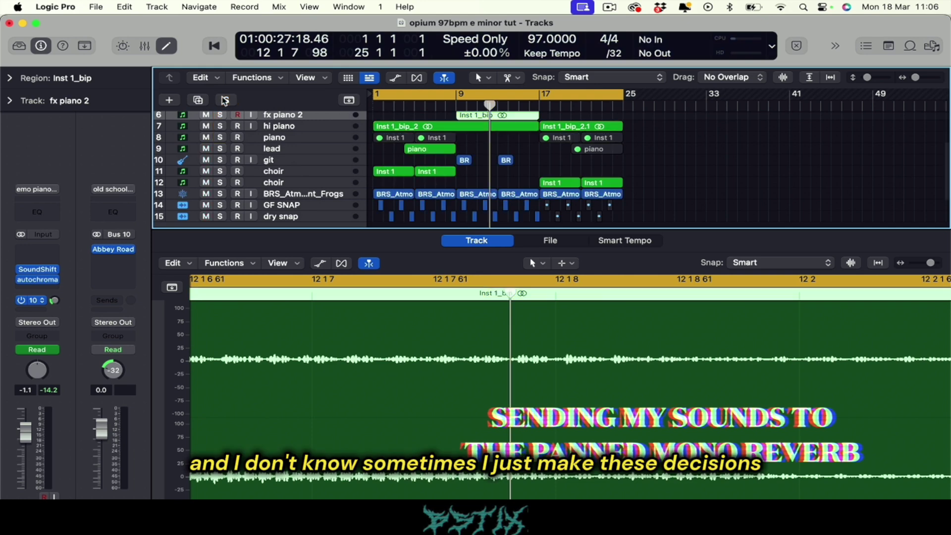
left_click(220, 149)
left_click(297, 148)
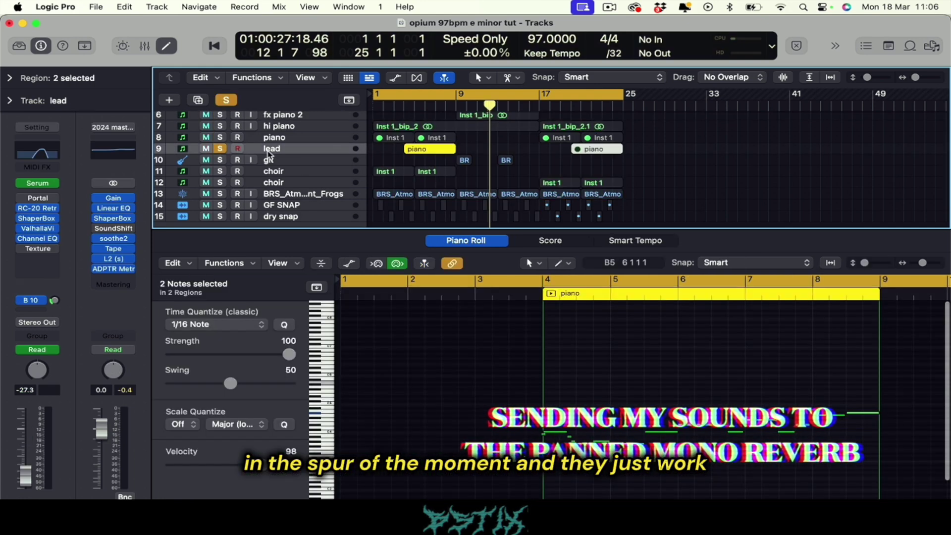
Set the cycle range from bar 4 to bar 9 around the first lead region and play it.
left_click(402, 93)
left_click_drag(402, 93, 454, 95)
scroll(335, 139, "up", 3)
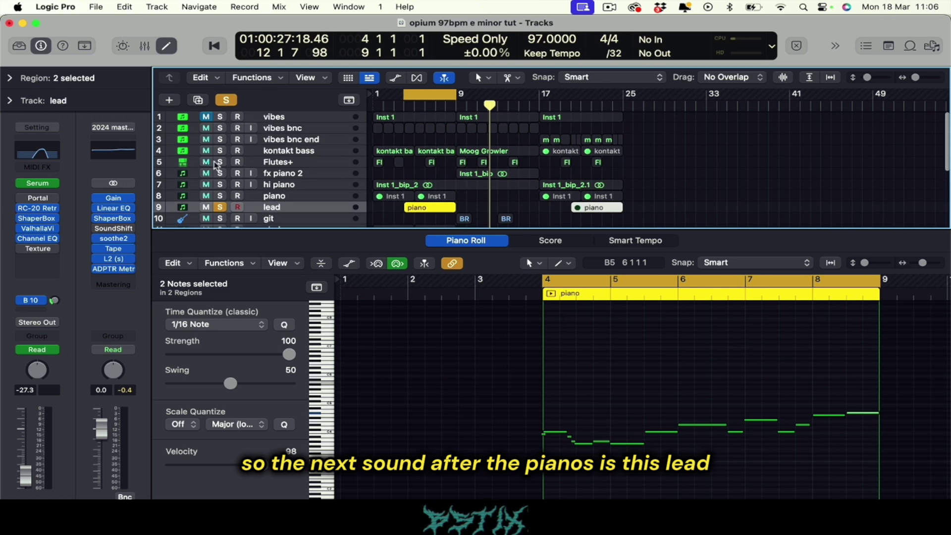
scroll(366, 198, "down", 3)
key("space")
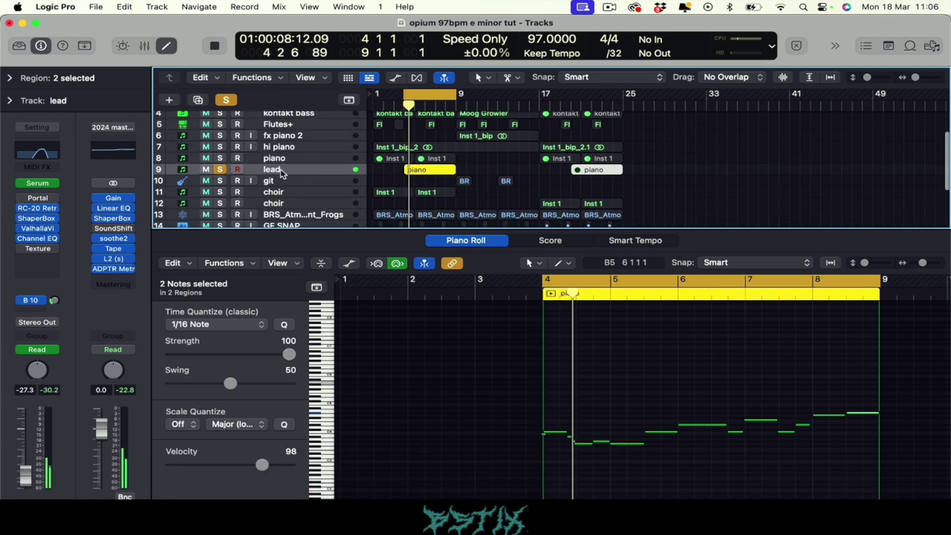
View the LEAD - Crescent preset in Serum, browse to its QAPT Presents BLEU DREAM lead folder, and close the plug-in.
left_click(39, 184)
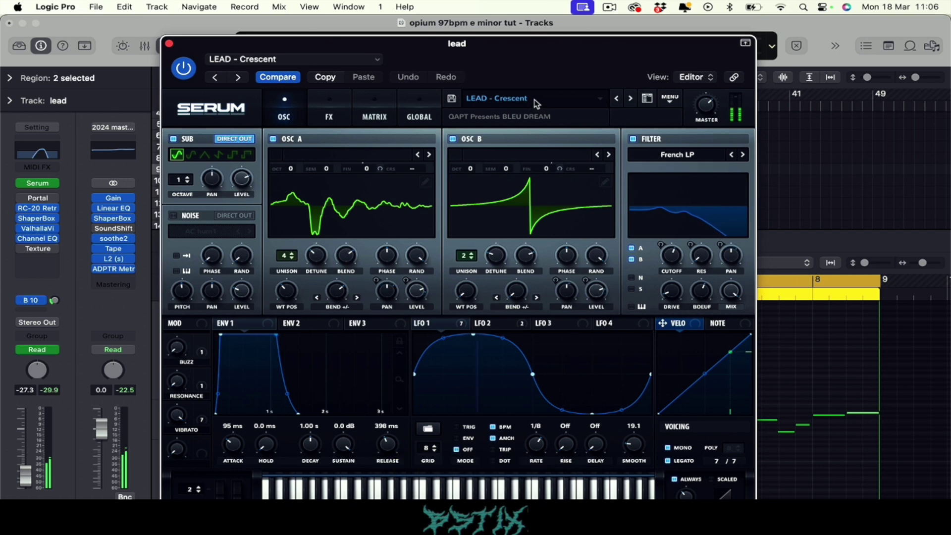
left_click(539, 103)
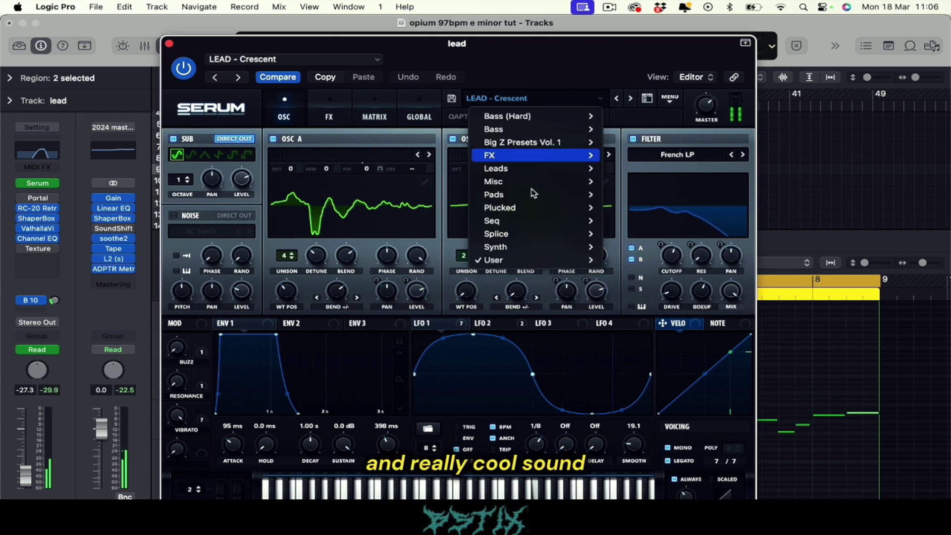
mouse_move(528, 262)
mouse_move(742, 300)
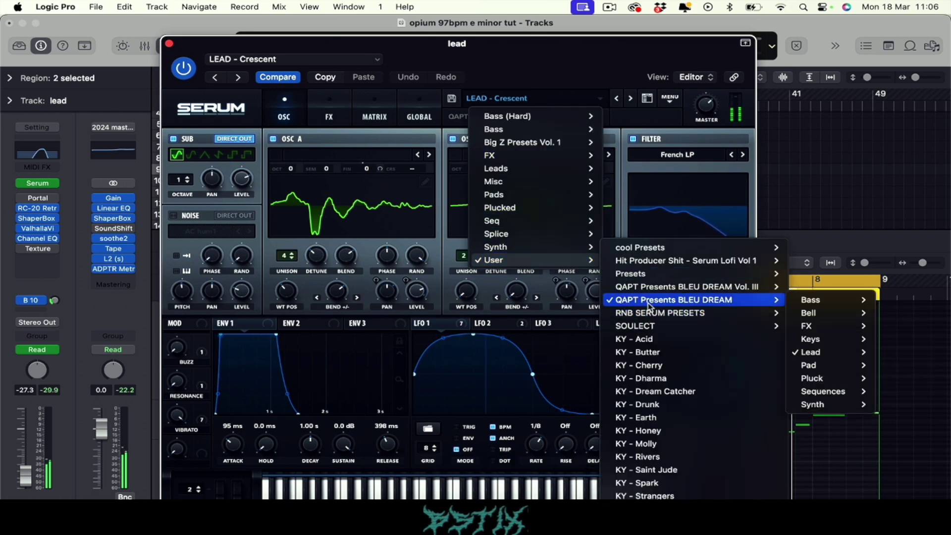
mouse_move(808, 352)
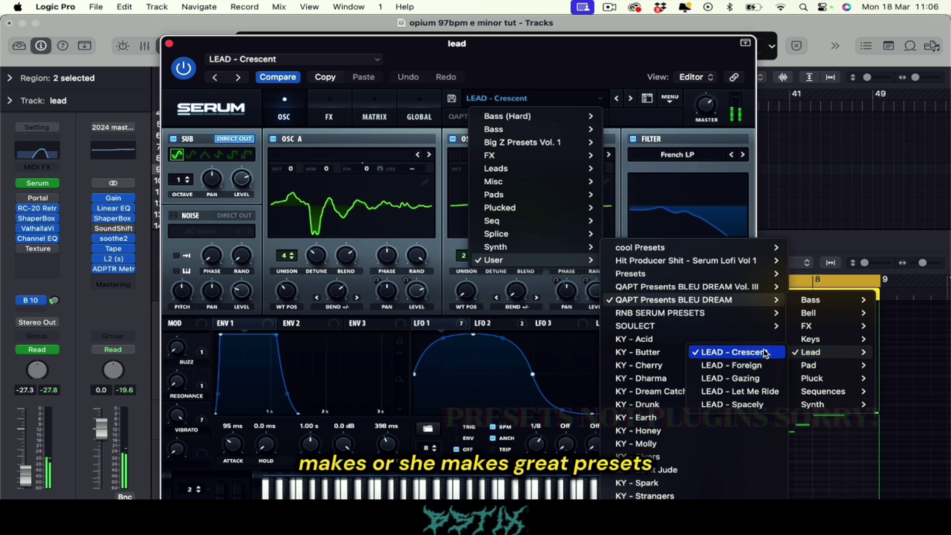
left_click(834, 173)
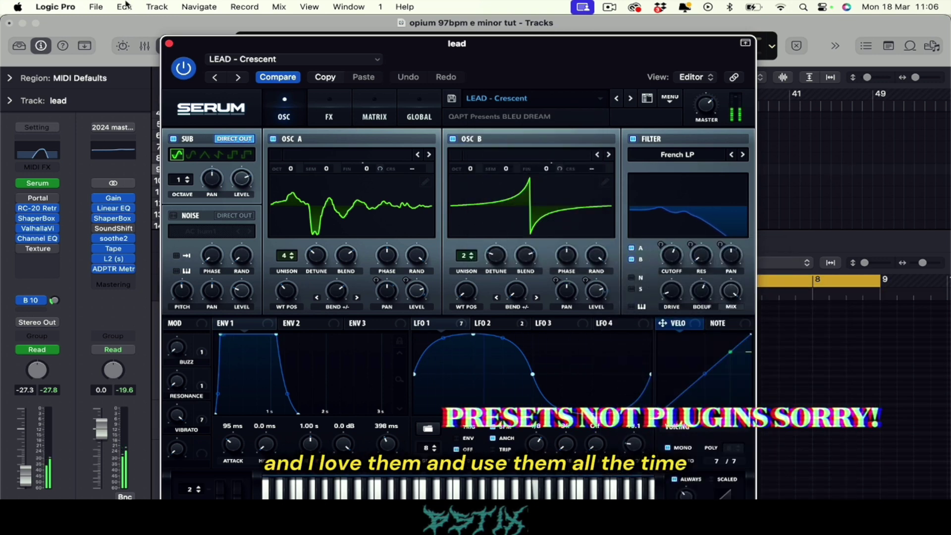
left_click(169, 43)
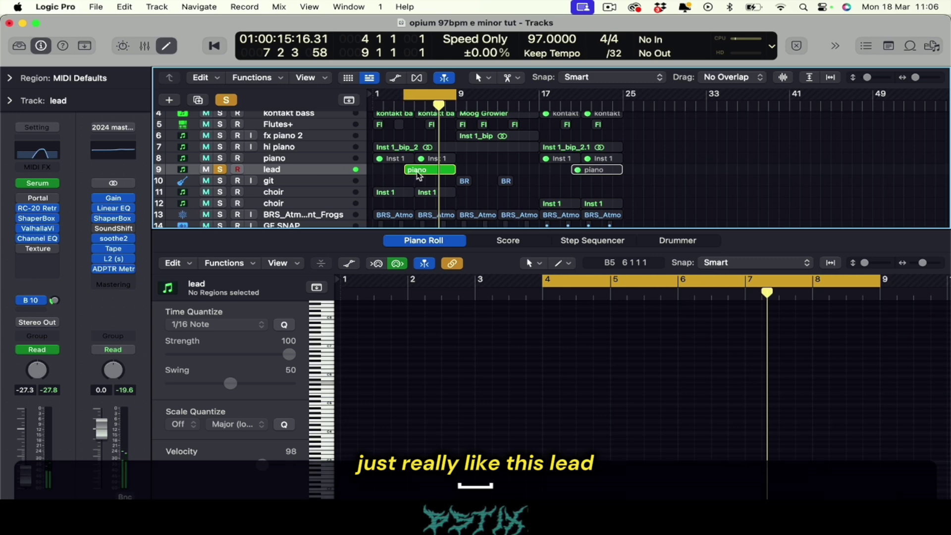
Open the first lead region's notes, then inspect and close the lead track's RC-20 Retro Color and ShaperBox 3 pan plug-ins.
left_click(417, 174)
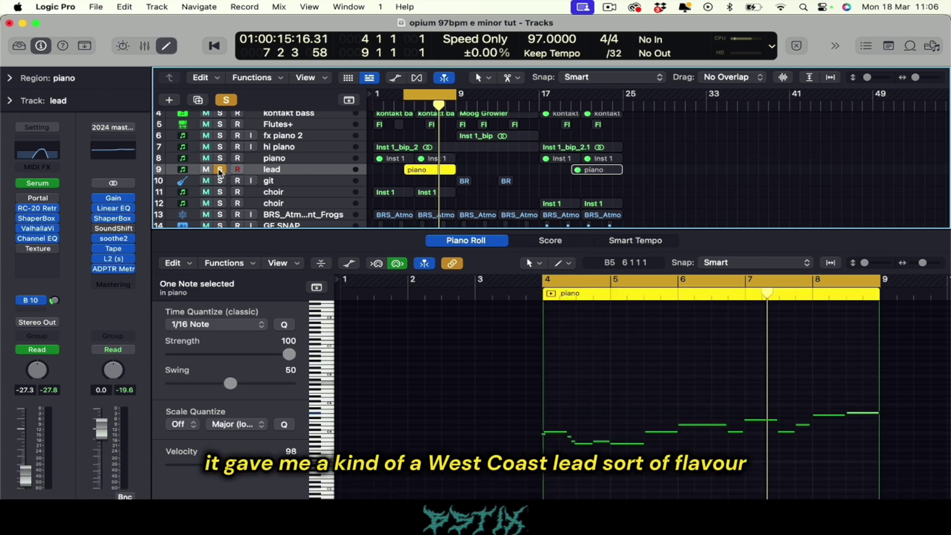
left_click(37, 208)
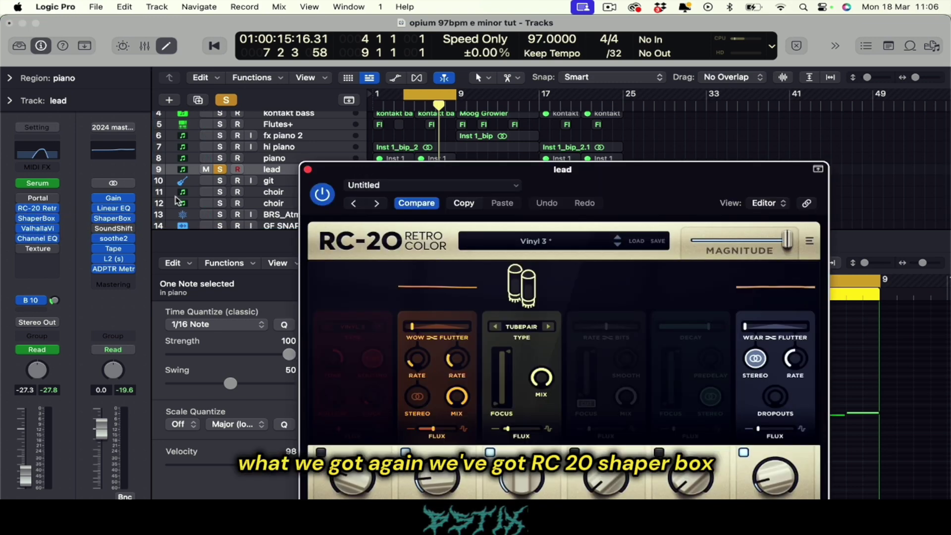
left_click(307, 171)
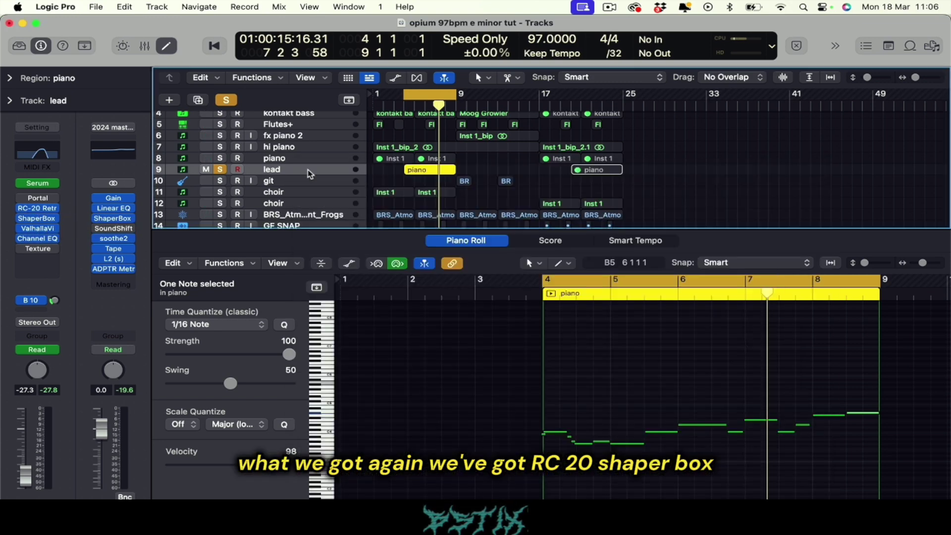
left_click(37, 221)
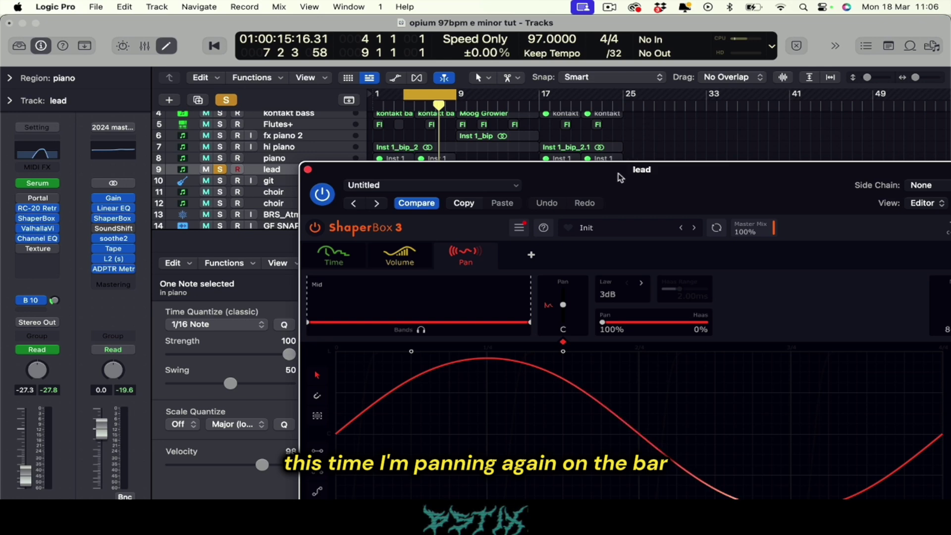
left_click_drag(619, 176, 562, 94)
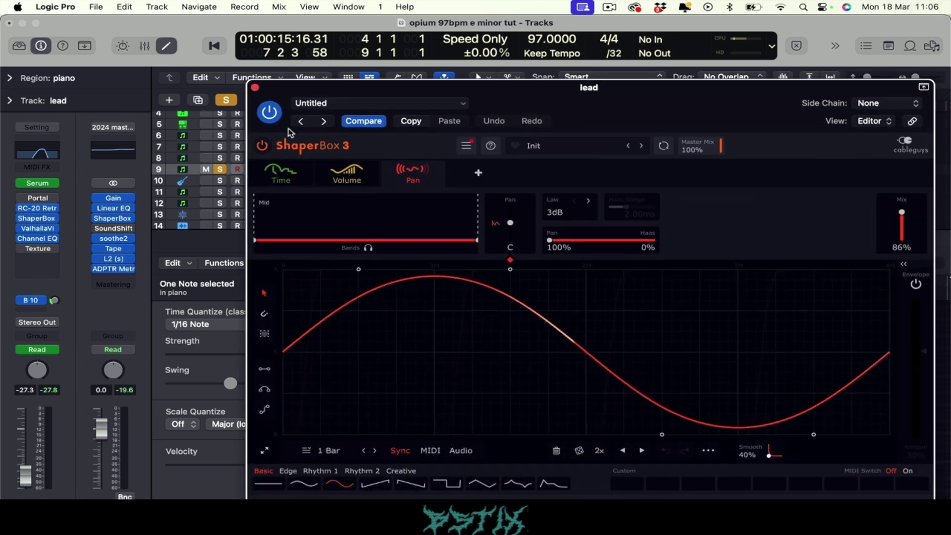
left_click(255, 88)
Inspect the lead track's ValhallaVintageVerb and Channel EQ settings, close both plug-ins, and deselect the lead region.
left_click(37, 230)
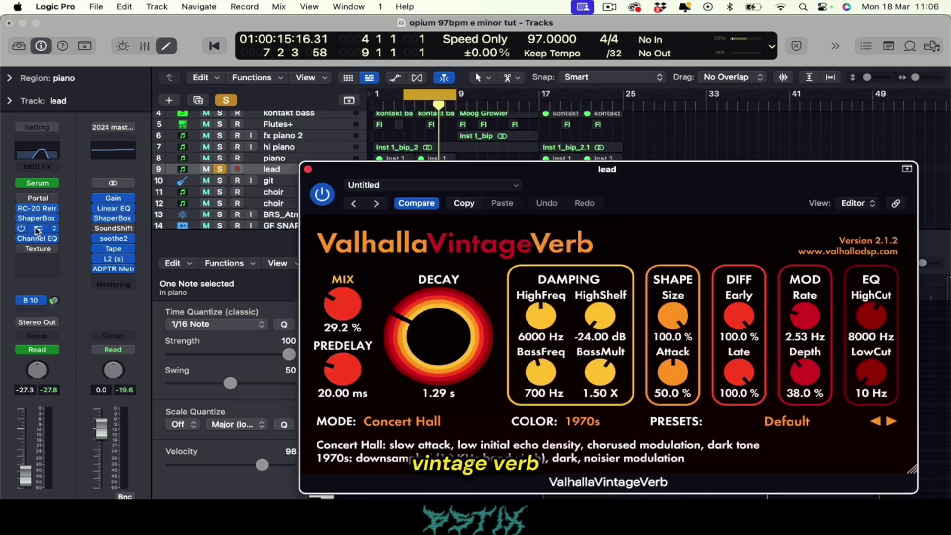
left_click(308, 170)
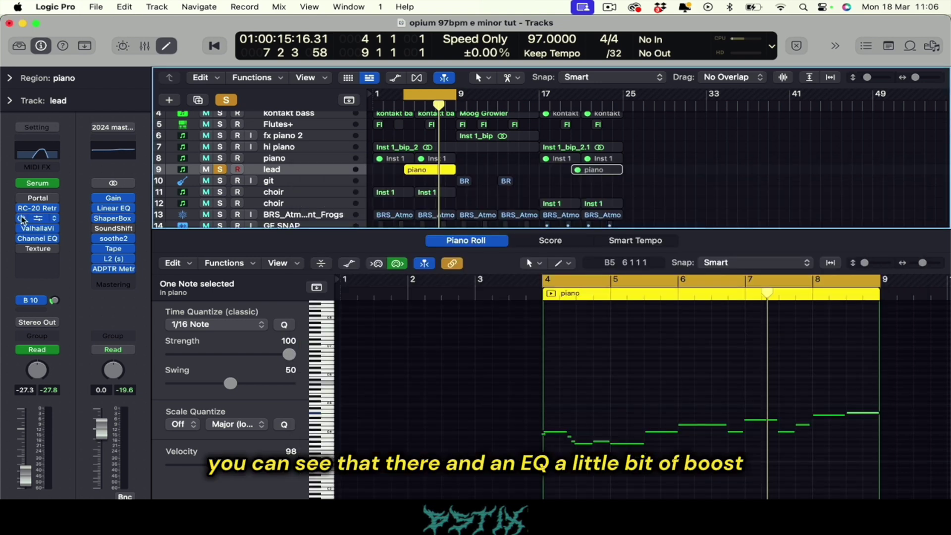
left_click(38, 236)
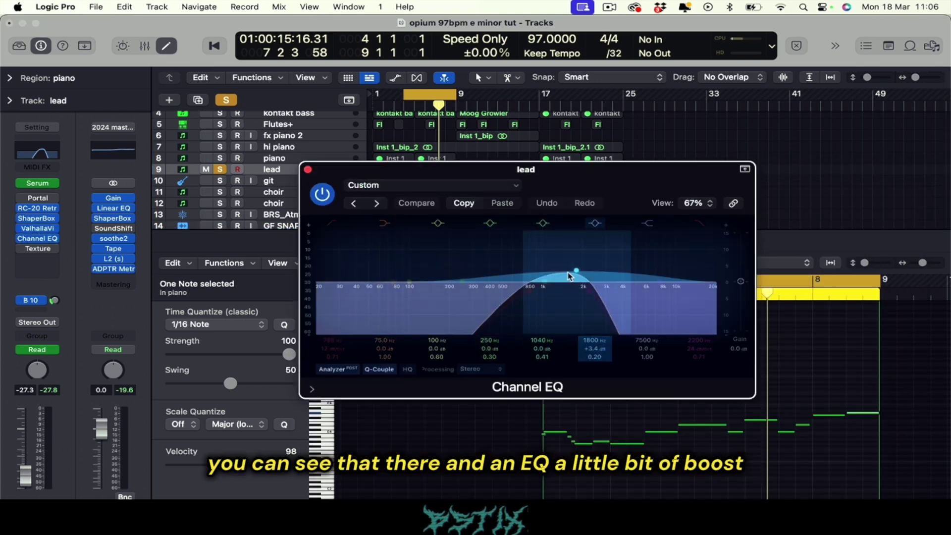
left_click(307, 169)
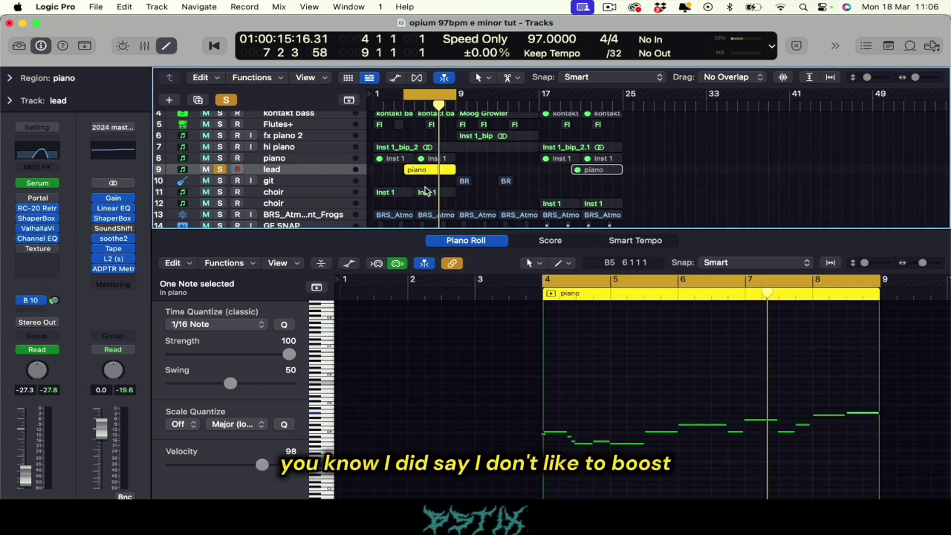
left_click(388, 179)
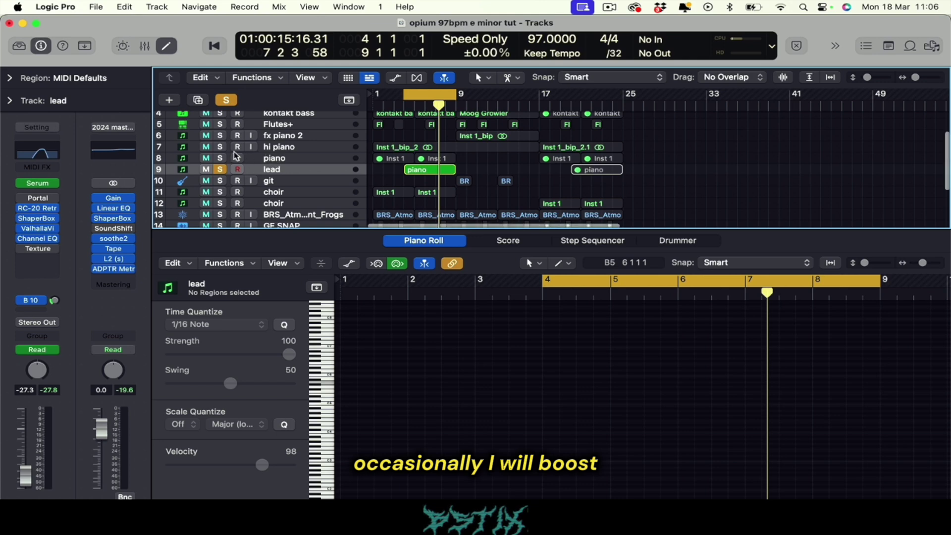
Solo the tracks from vibes bnc through piano together with the lead, and play the bar 4 to 9 cycle.
left_click_drag(220, 158, 224, 129)
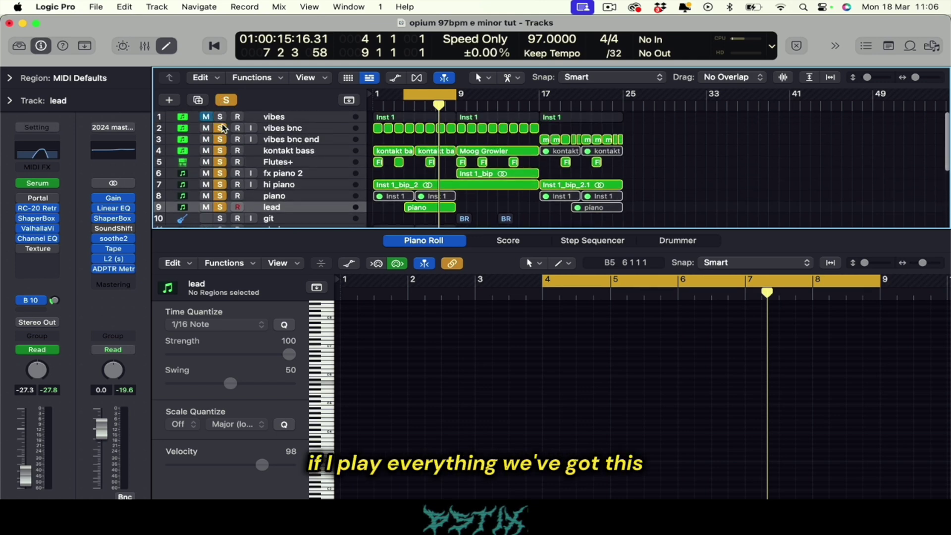
key("space")
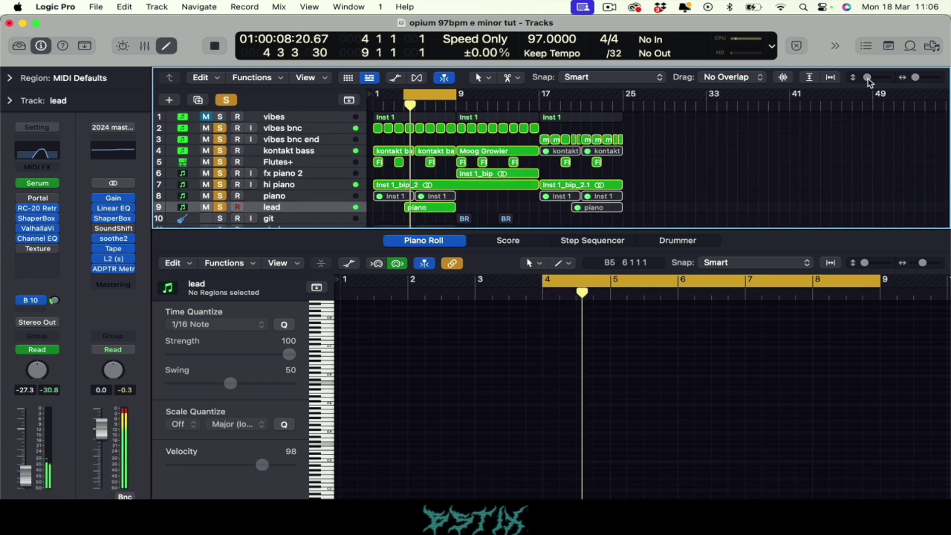
left_click_drag(870, 83, 867, 82)
scroll(372, 206, "down", 3)
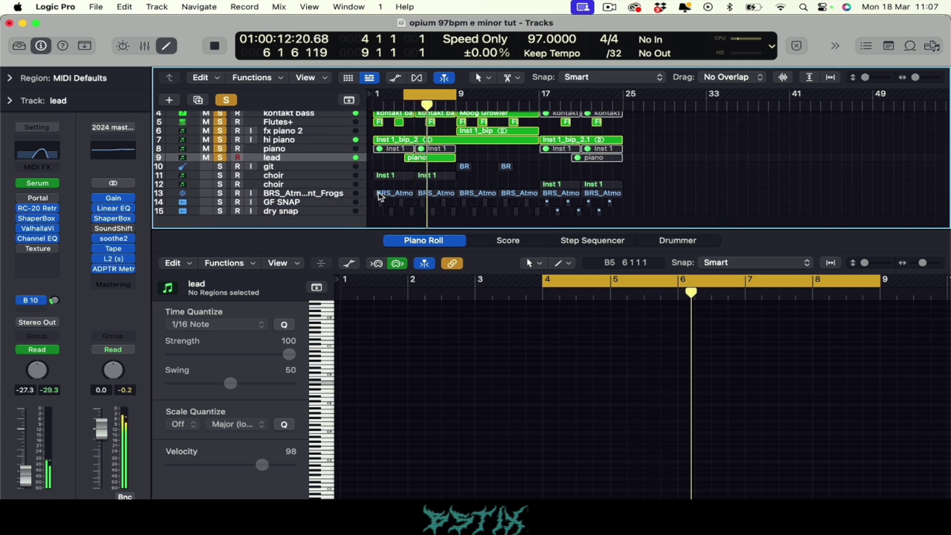
key("space")
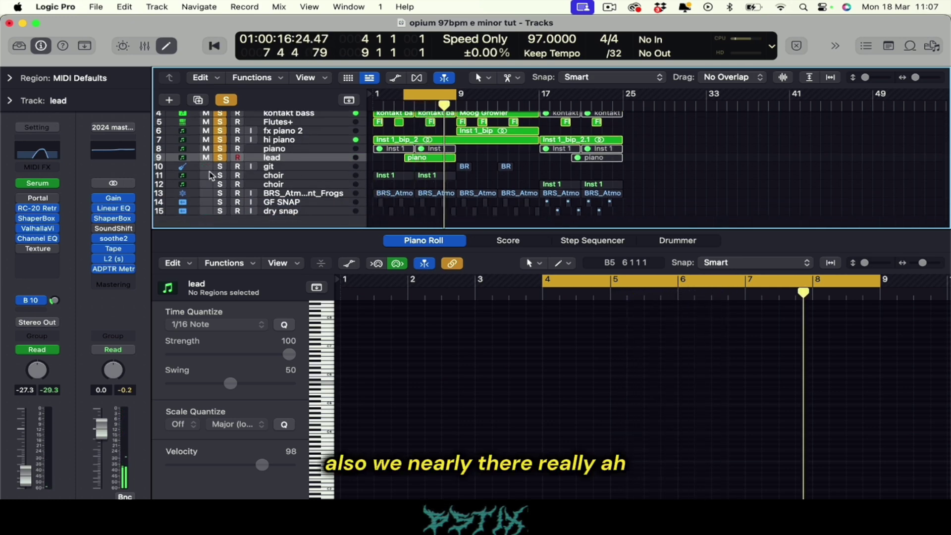
Select the first choir track, solo it alone, and play a short part of it.
left_click(272, 176)
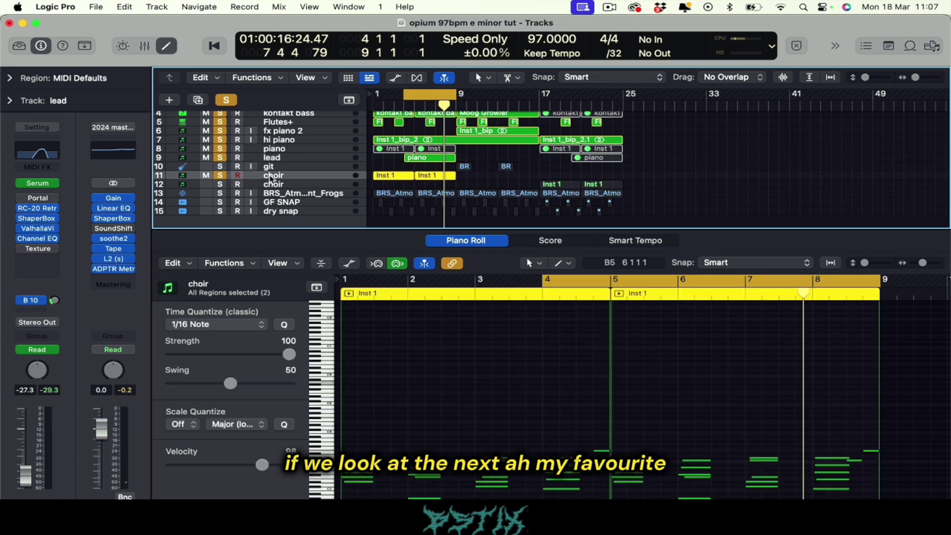
scroll(271, 210, "up", 3)
key("space")
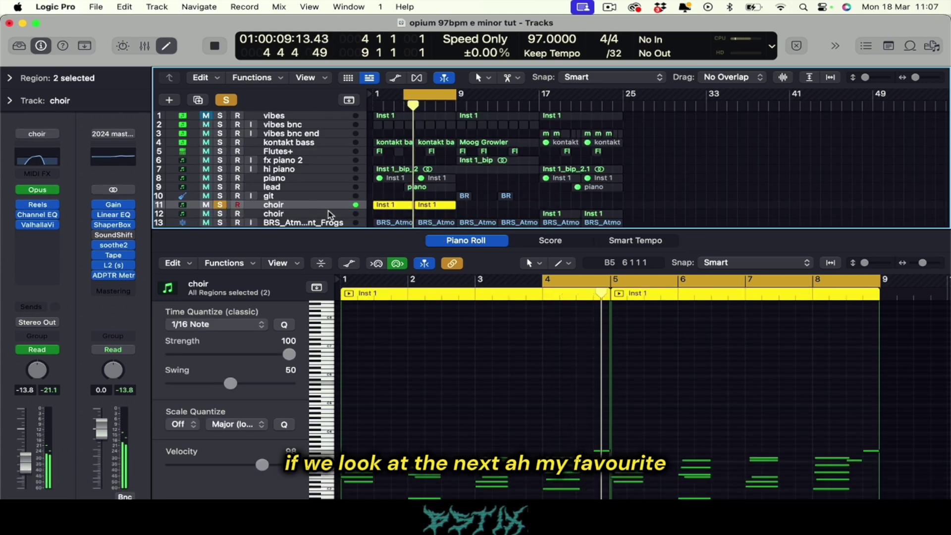
key("space")
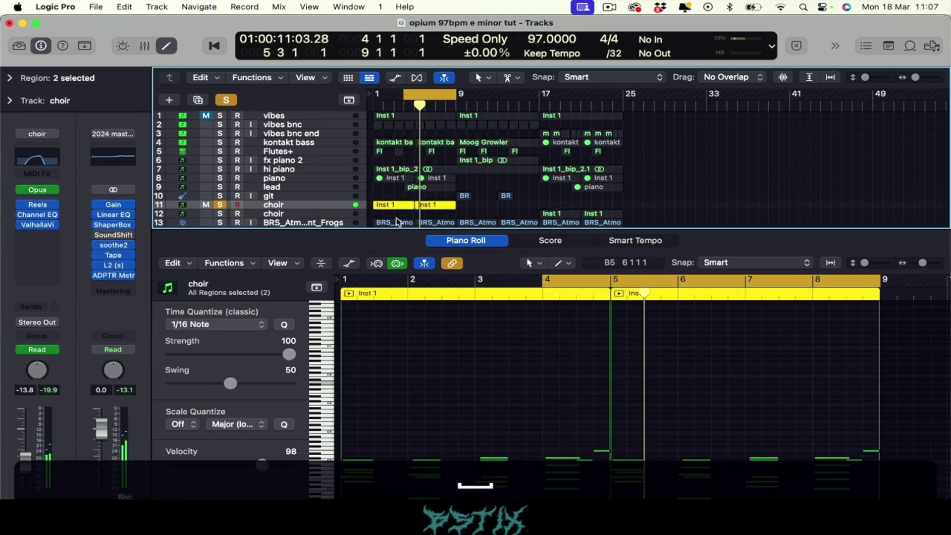
View the choir's Opus instrument, browse the 3 Combo MOD patches of EW Hollywood Backup Singers, and close the plug-in.
left_click(44, 193)
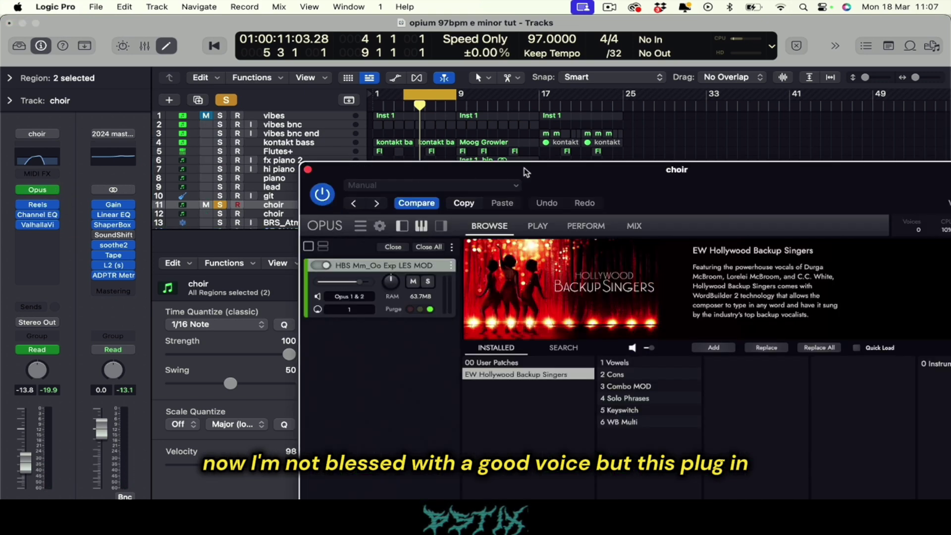
left_click_drag(524, 167, 328, 21)
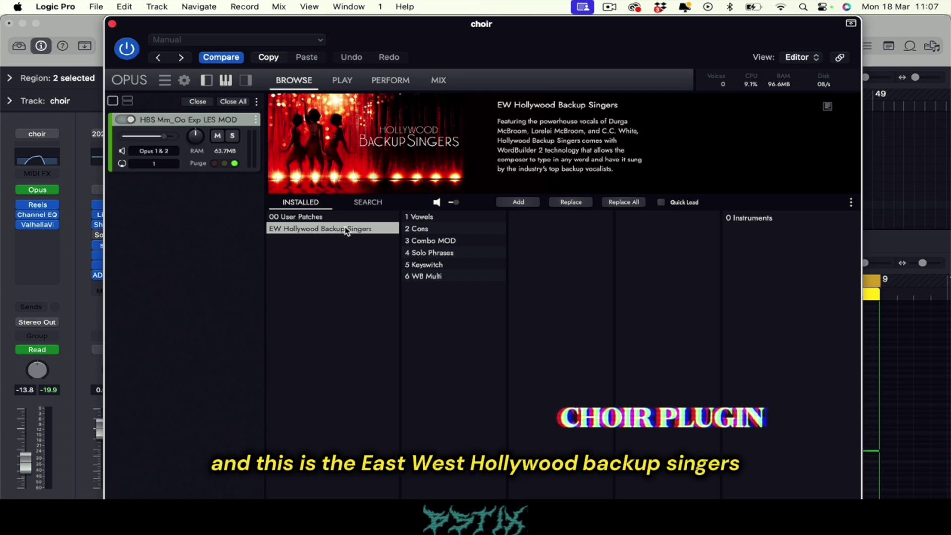
left_click(424, 241)
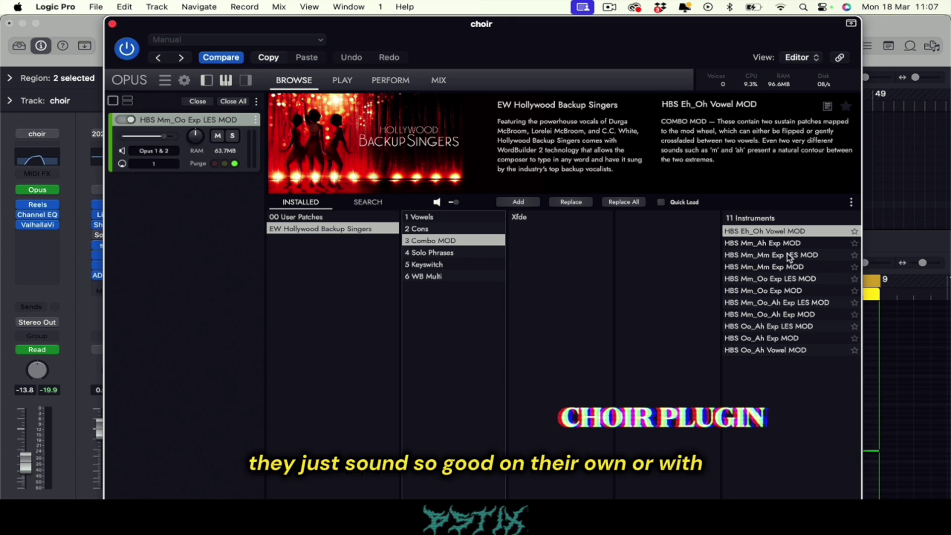
left_click(113, 23)
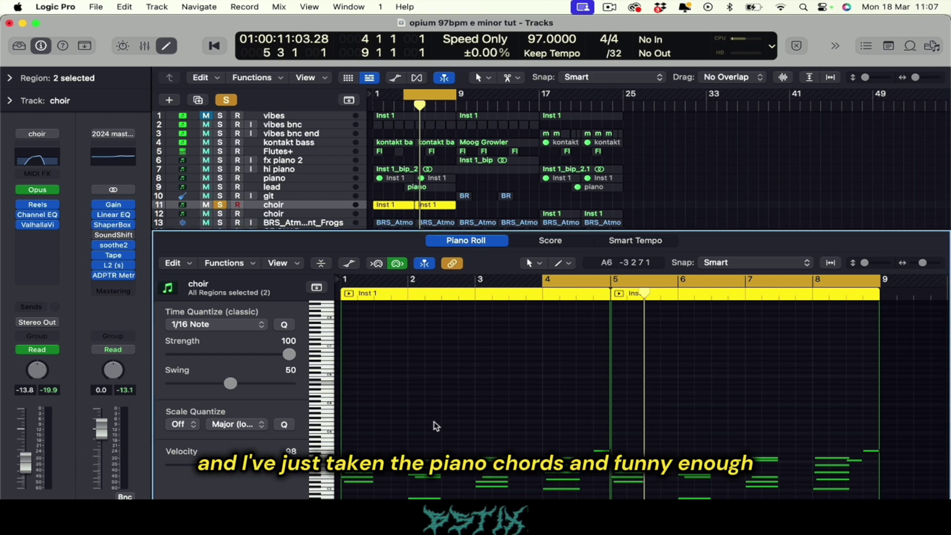
Examine the choir's close-harmony notes in the piano roll and select the chord at bar 5.
scroll(434, 425, "down", 3)
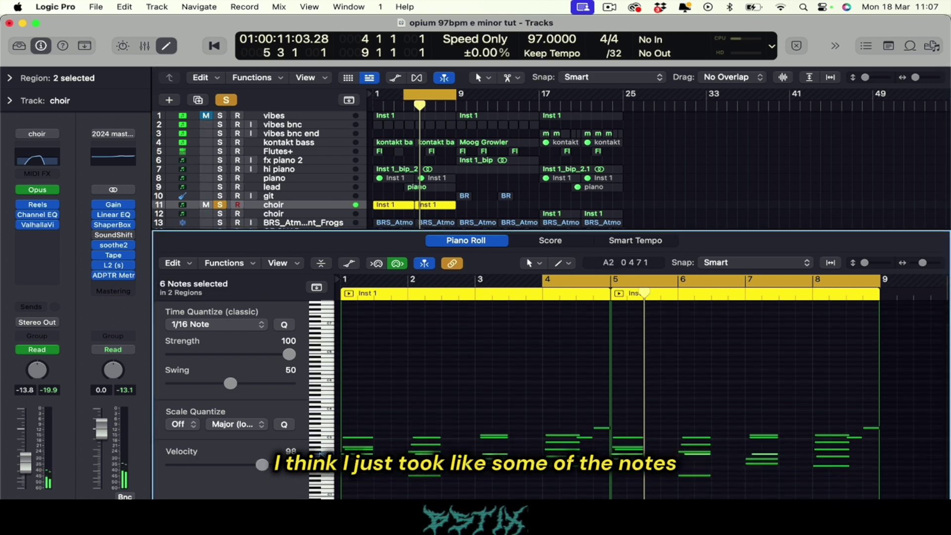
key("alt+shift+Up")
key("alt+shift+Down")
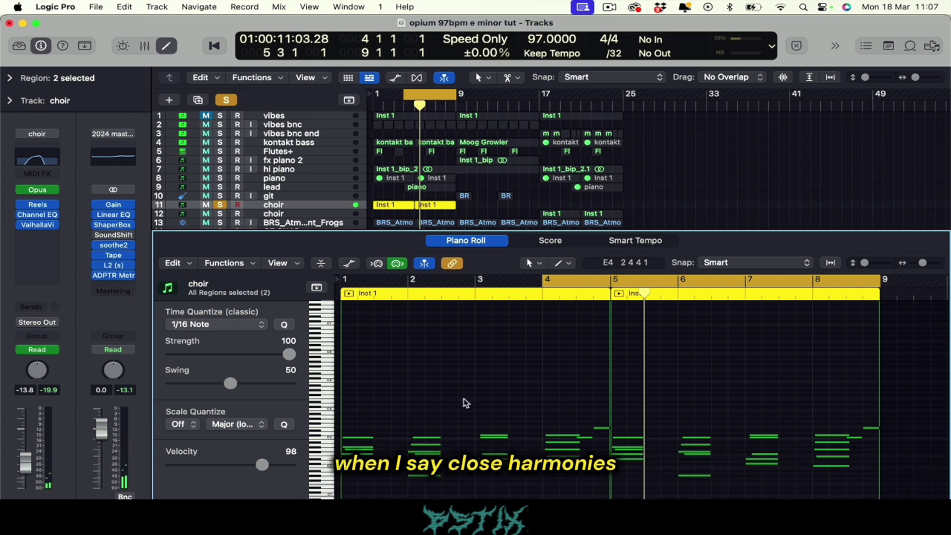
left_click_drag(605, 429, 634, 473)
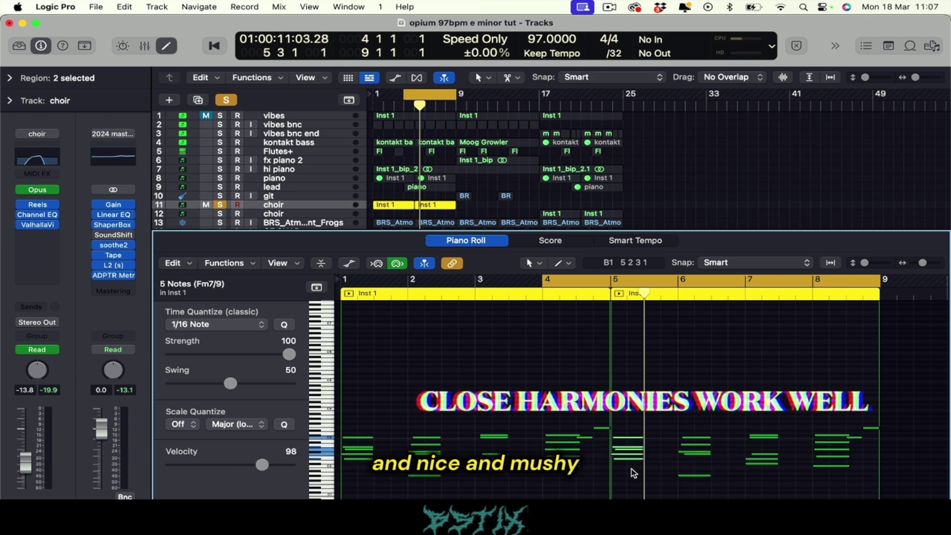
Play the soloed choir track and set the cycle range from bar 5 to bar 9.
key("space")
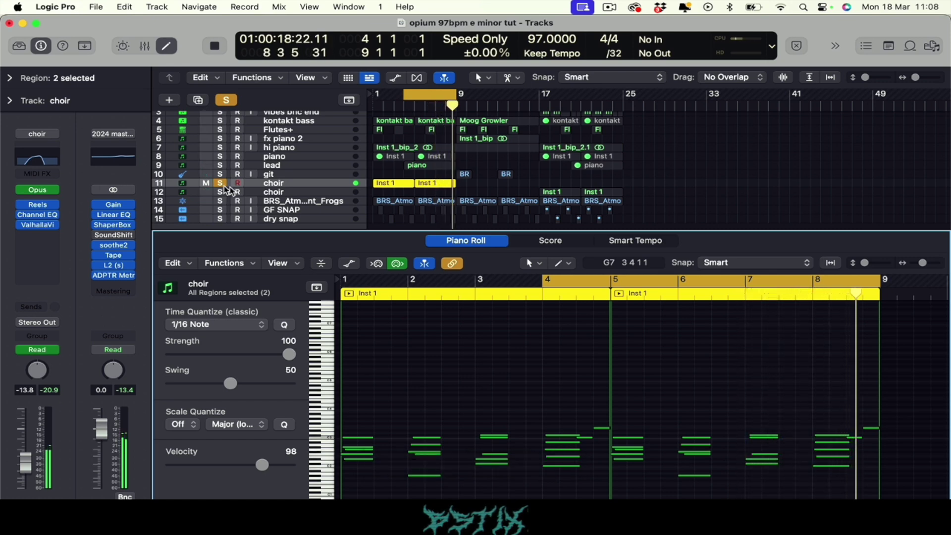
key("space")
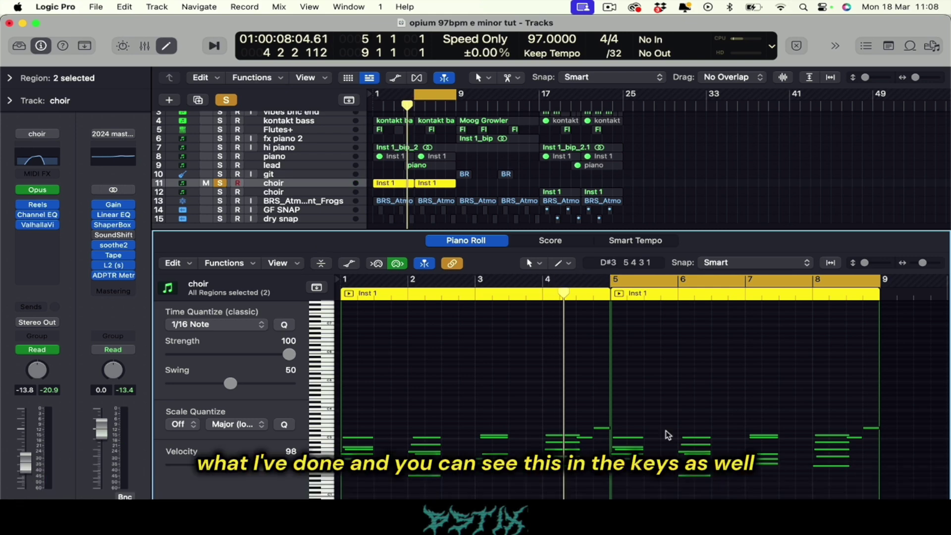
Examine the staggered note starts of the choir chords around bars 4 and 5, and check the region's Q-Flam parameter.
scroll(619, 429, "down", 3)
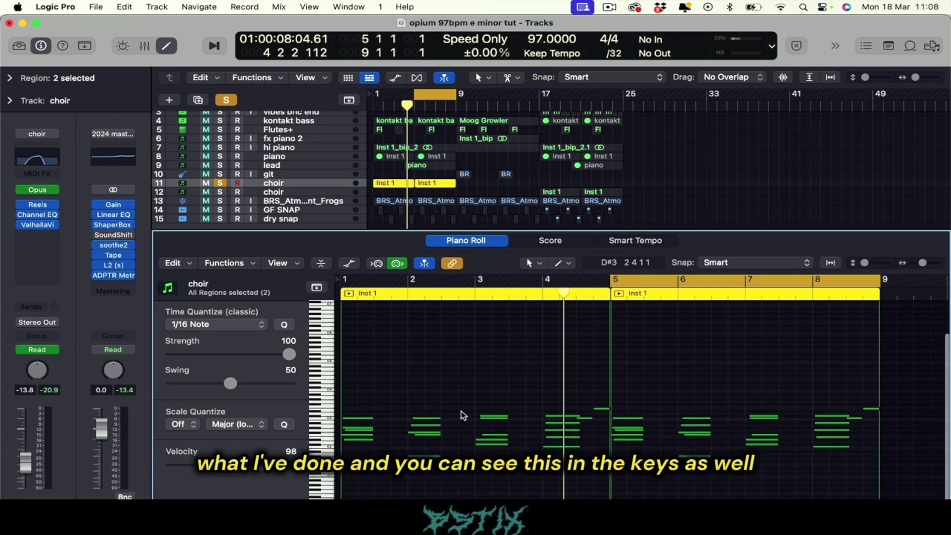
scroll(462, 415, "up", 5)
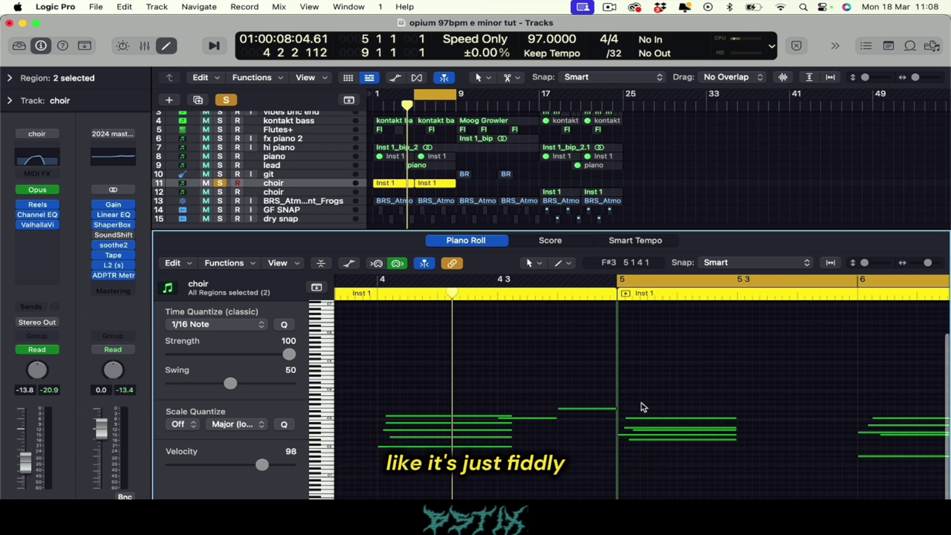
left_click(19, 78)
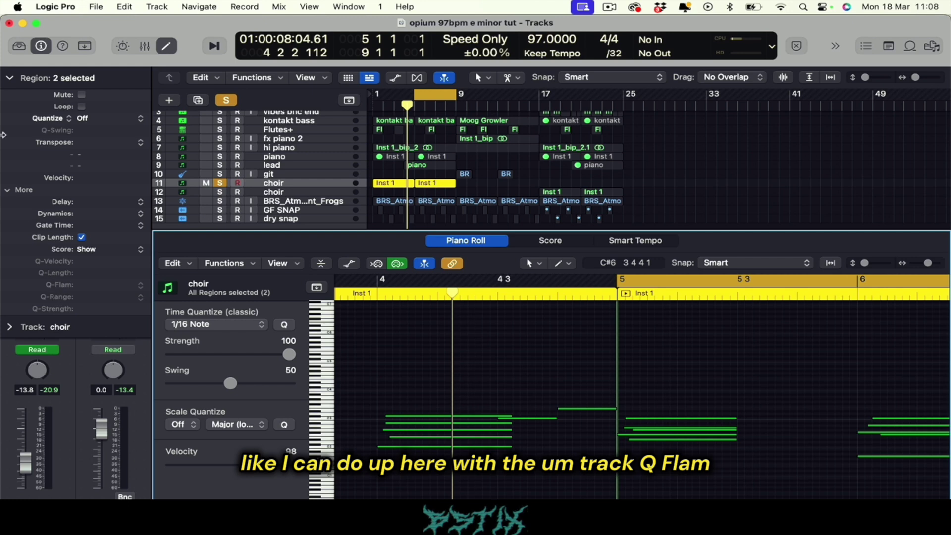
left_click(10, 80)
scroll(643, 459, "up", 5)
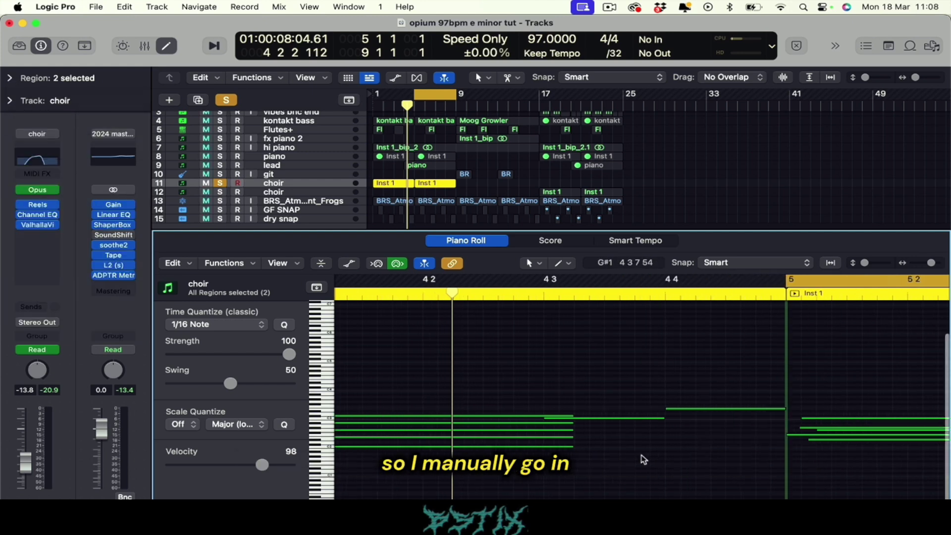
scroll(642, 459, "right", 3)
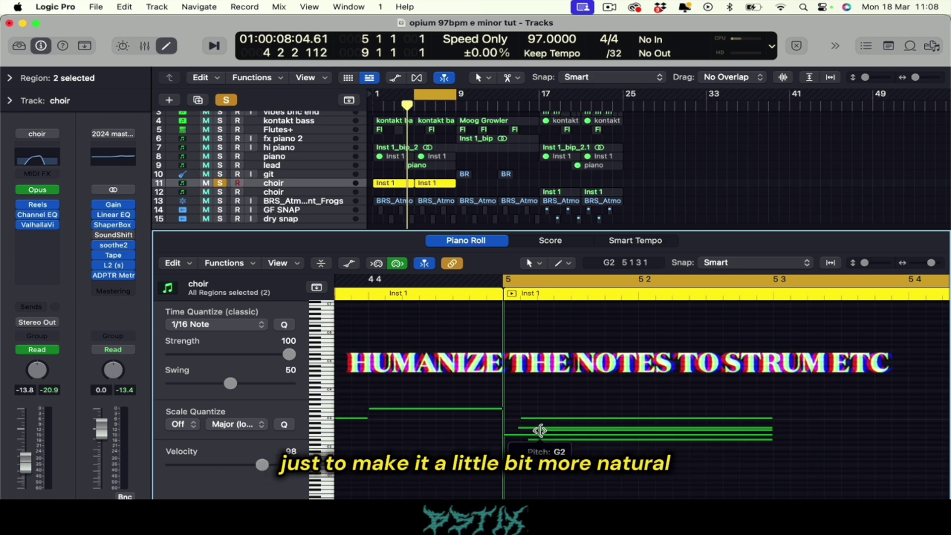
scroll(475, 434, "up", 5)
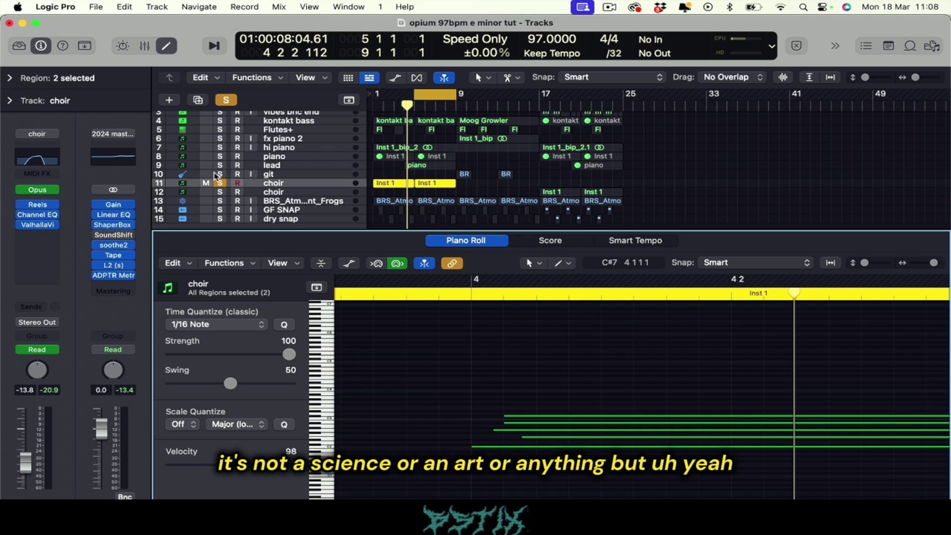
Solo all tracks from vibes through git together with the first choir, and play the bar 5 to 9 cycle.
left_click_drag(220, 176, 247, 170)
key("space")
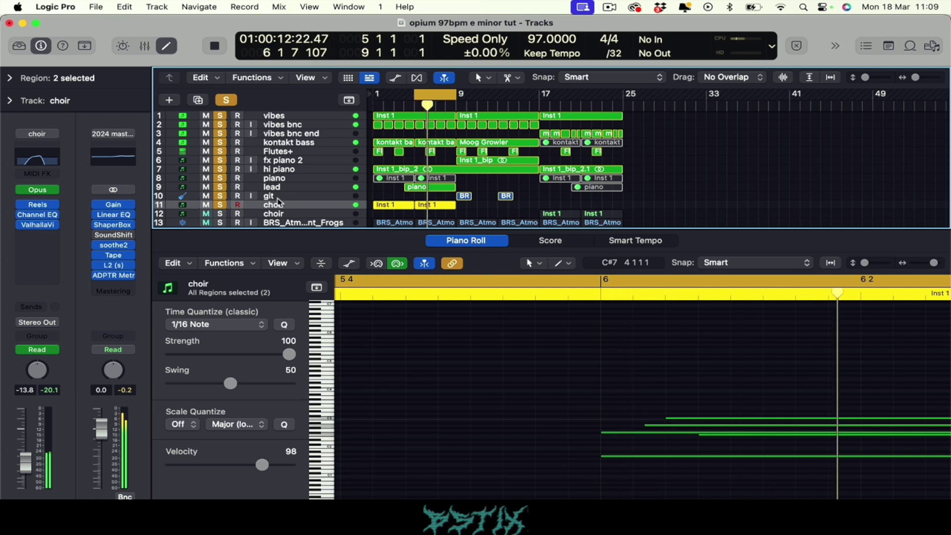
scroll(296, 206, "down", 2)
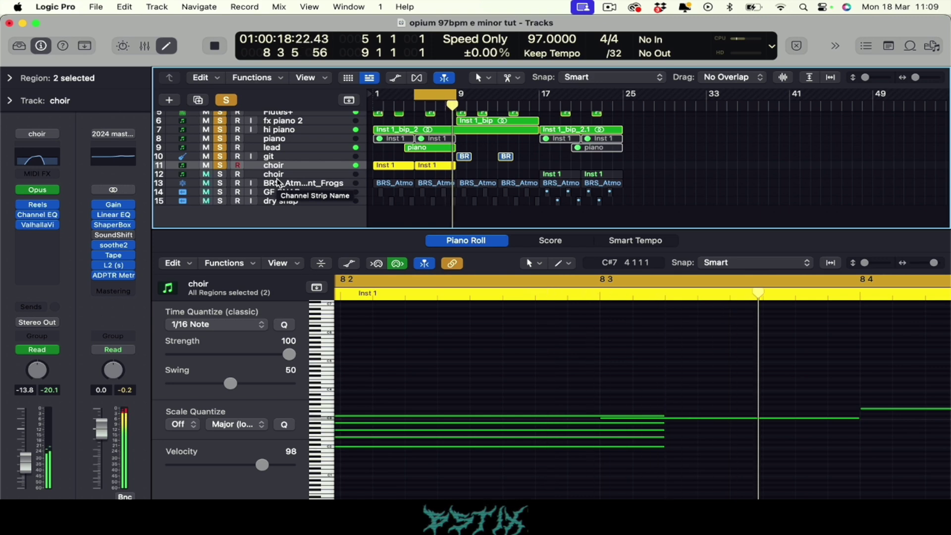
key("space")
scroll(307, 163, "up", 2)
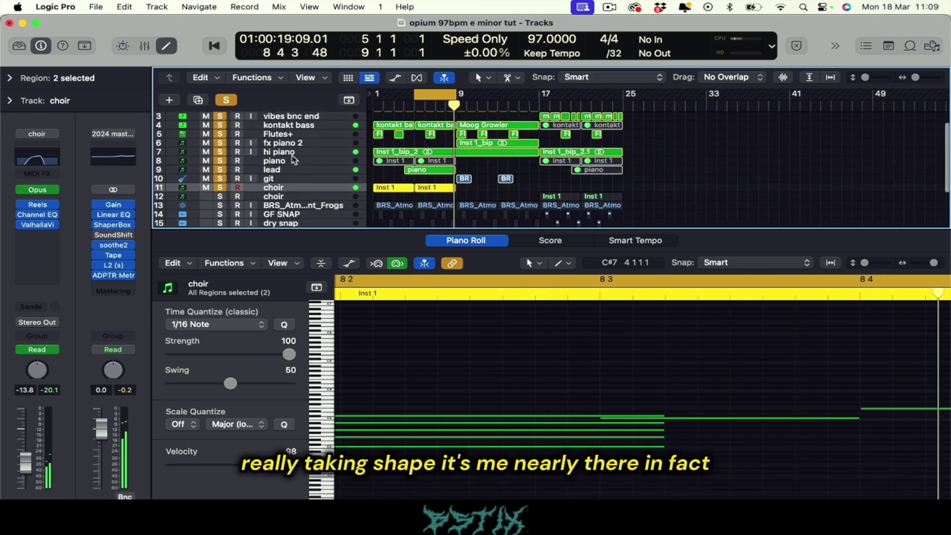
Select the forest frogs atmosphere track and extend the cycle range to span bar 1 to bar 25.
scroll(281, 141, "down", 4)
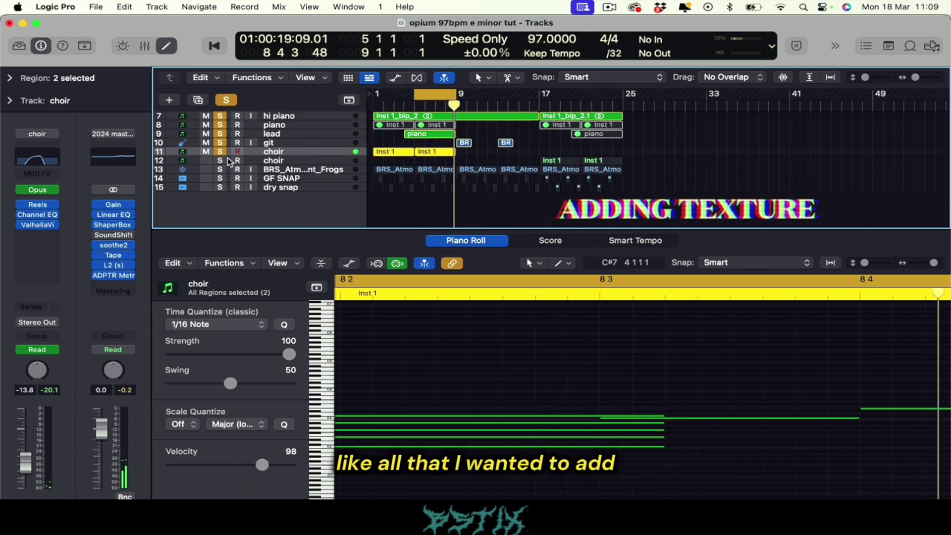
left_click(283, 179)
left_click(286, 170)
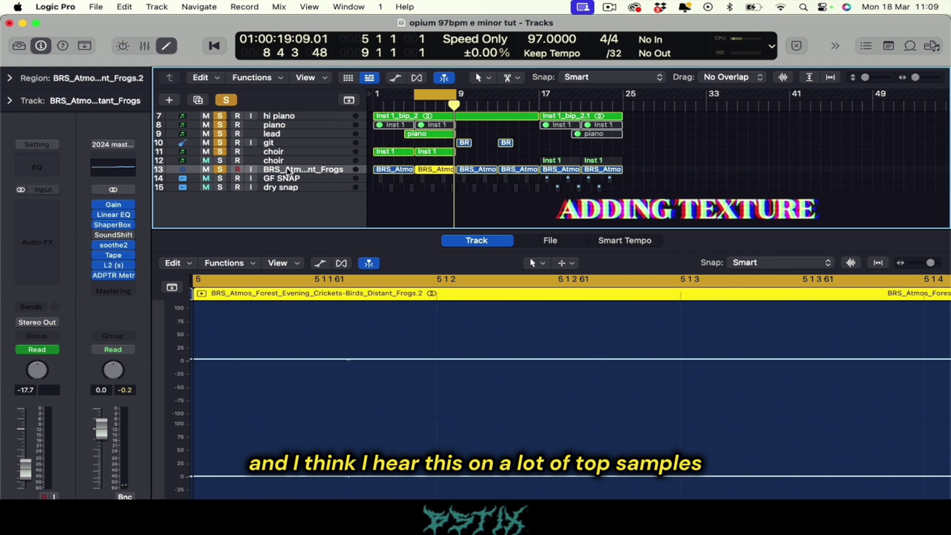
left_click_drag(416, 92, 375, 92)
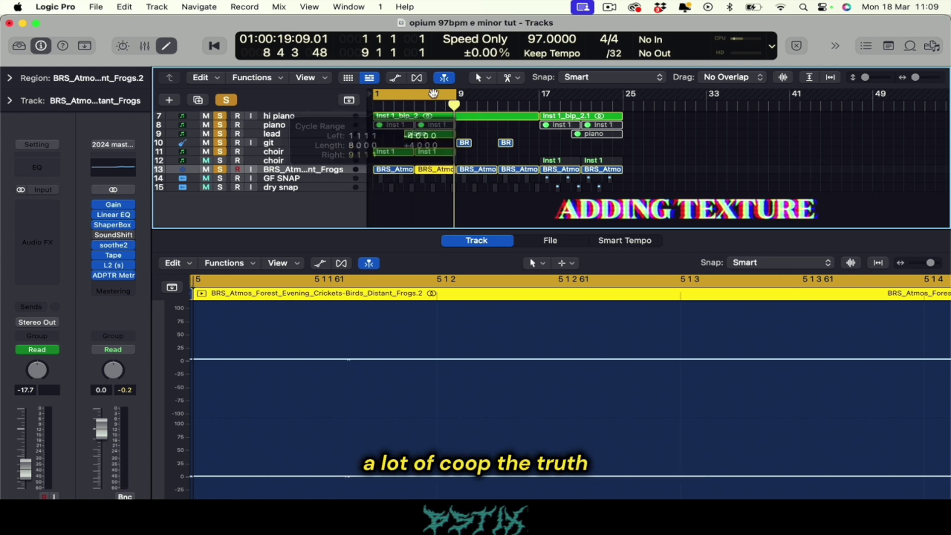
left_click_drag(454, 93, 624, 106)
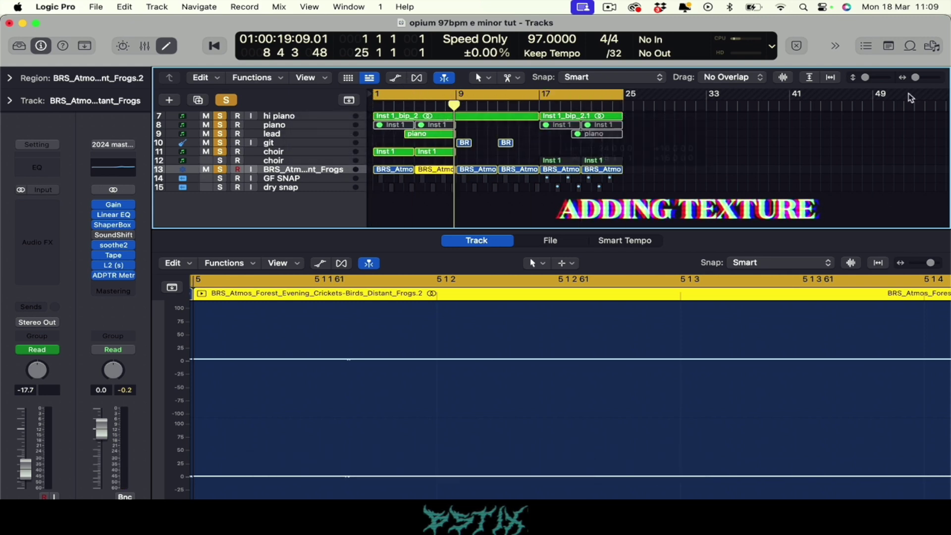
Clear all existing track solos and solo only the BRS_Atmos forest frogs track.
left_click_drag(867, 78, 885, 82)
key("super+Right")
key("super+Right")
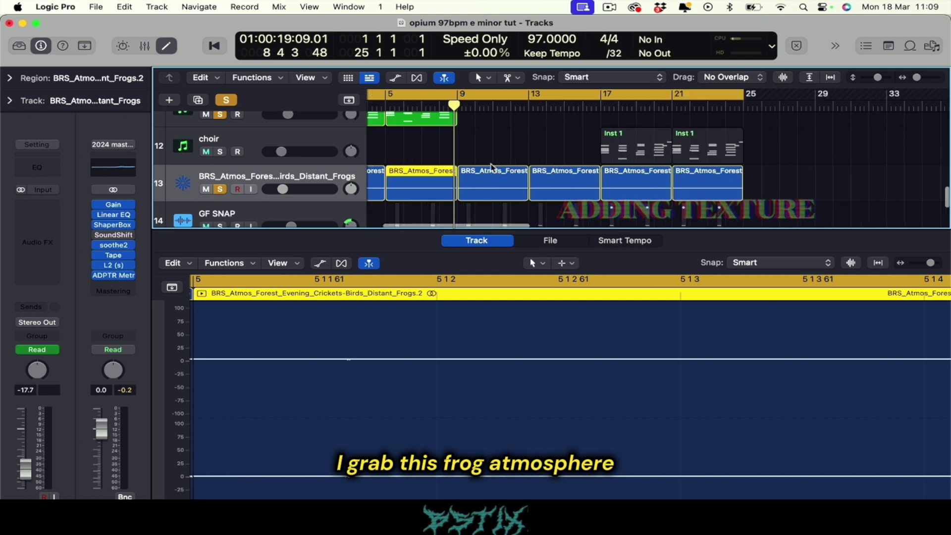
scroll(326, 192, "left", 4)
left_click(222, 101)
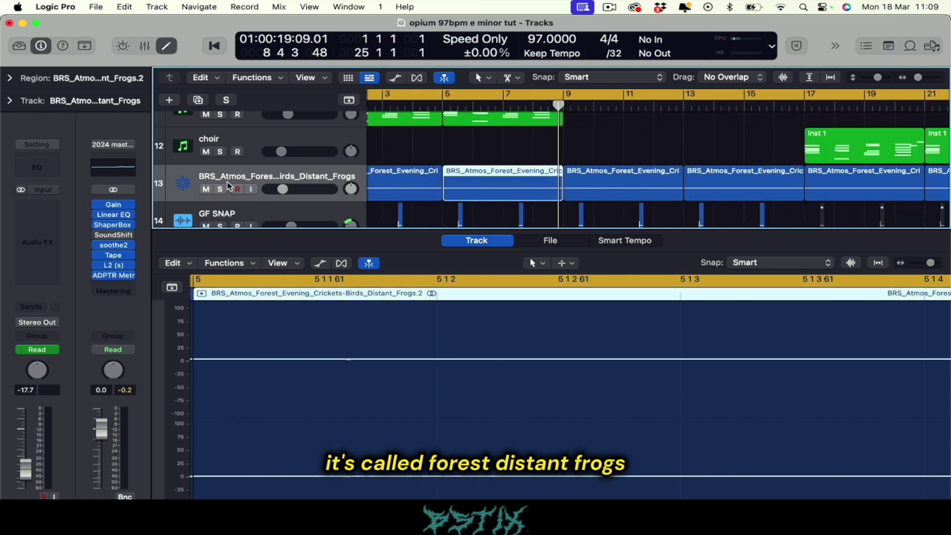
left_click(220, 189)
key("super+Left")
key("super+Left")
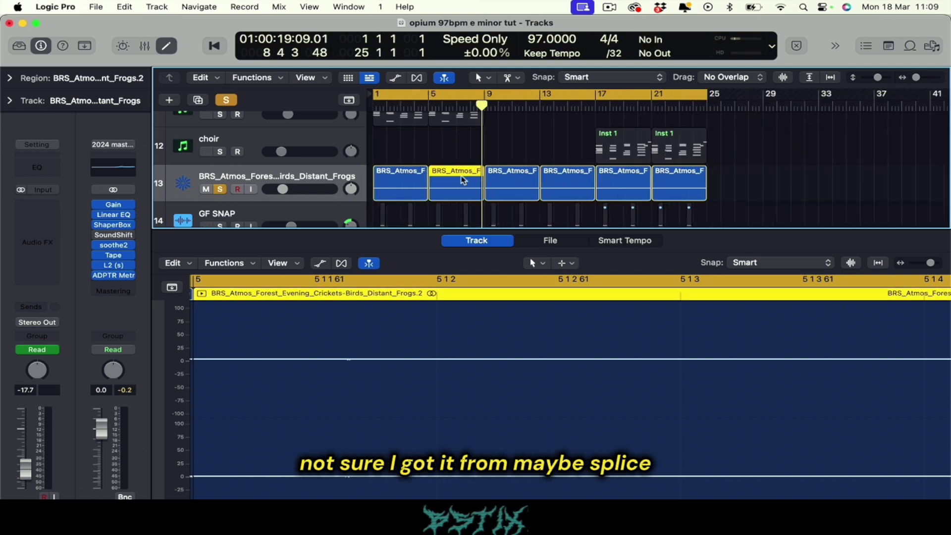
Play the soloed forest frogs atmosphere from bar 1, select its first region, and stop playback.
key("Return")
key("space")
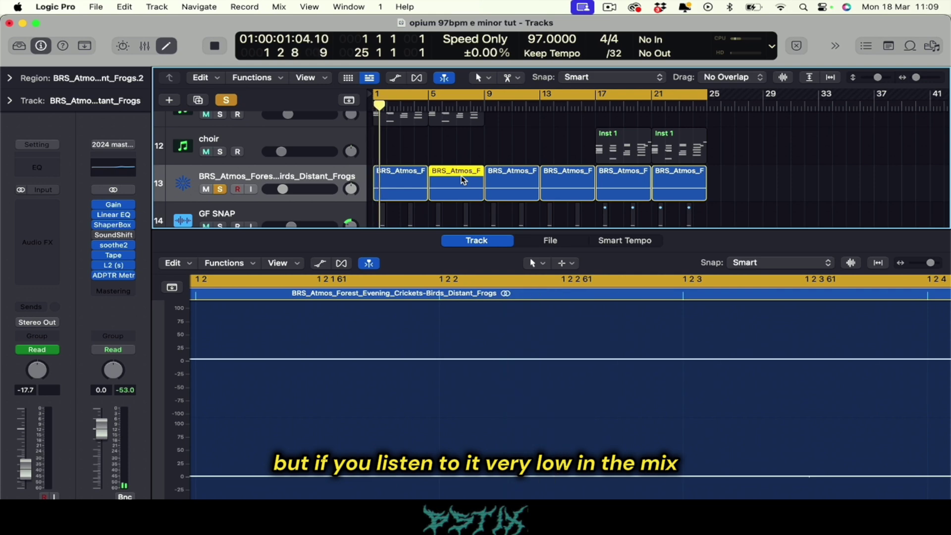
left_click(399, 179)
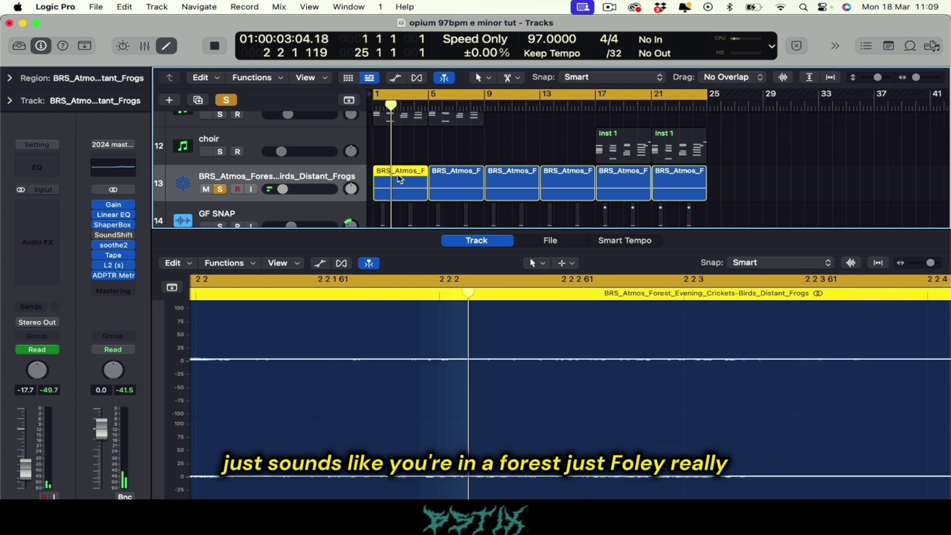
scroll(409, 180, "down", 1)
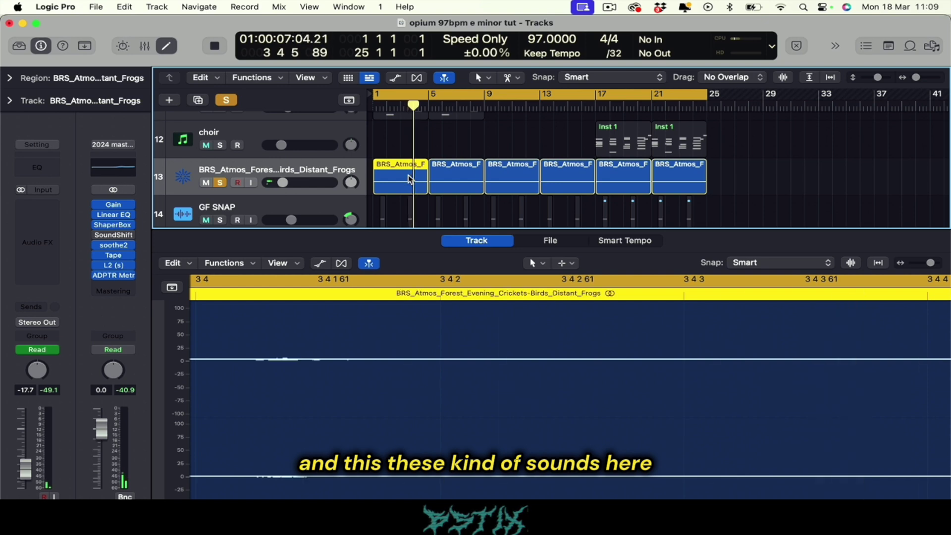
key("space")
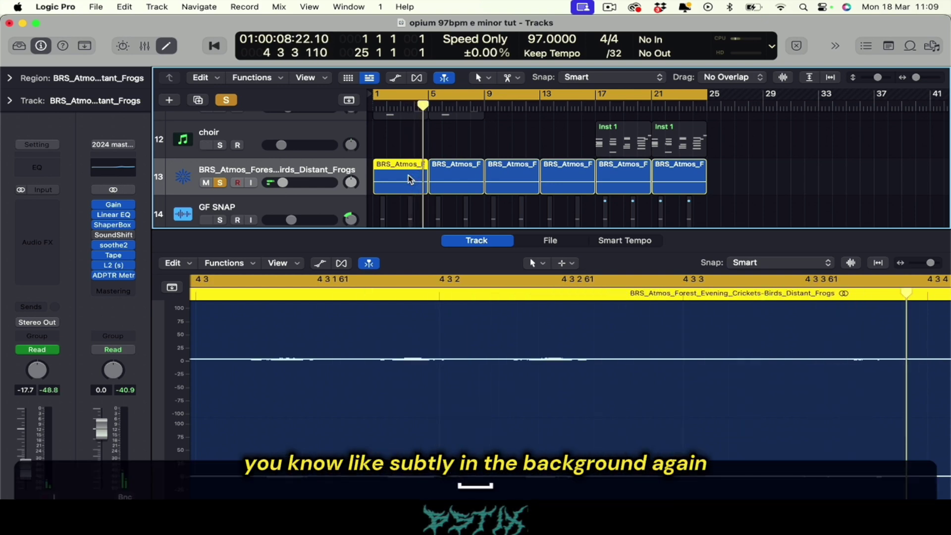
Unsolo the forest frogs track, solo the GF SNAP and dry snap tracks, and play them from bar 1.
left_click_drag(878, 78, 864, 78)
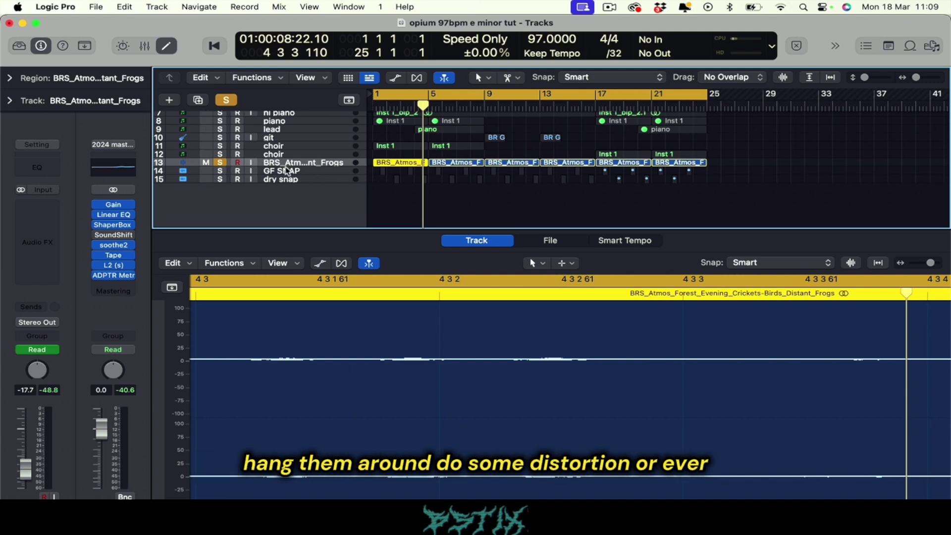
left_click(220, 162)
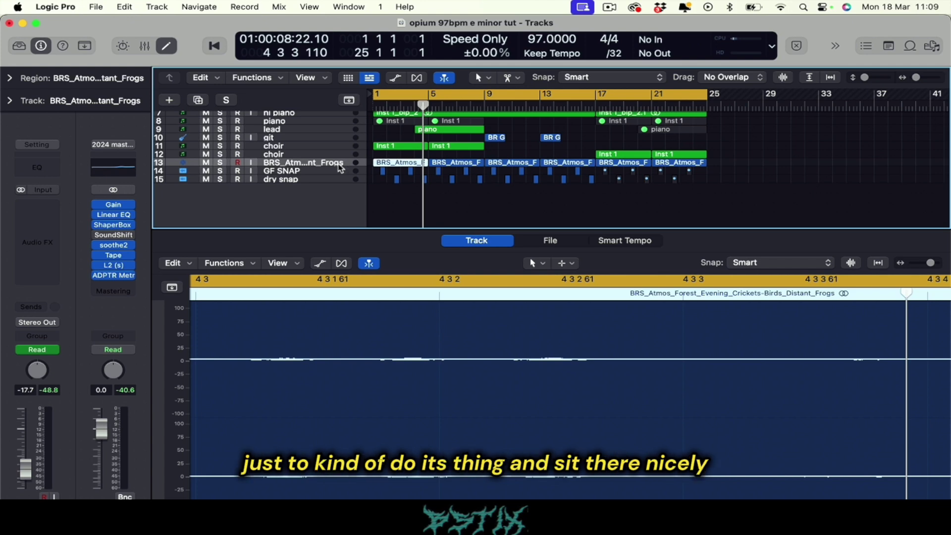
left_click(293, 171)
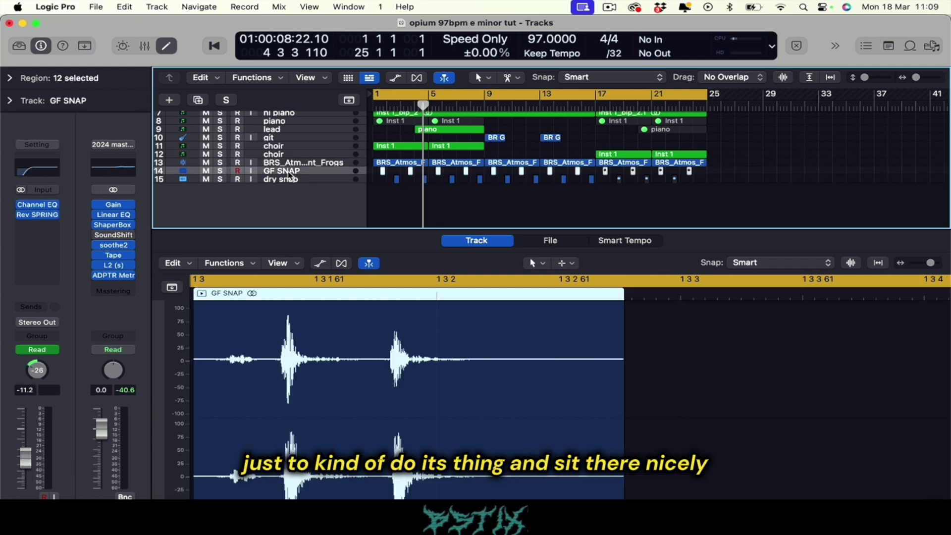
left_click(220, 171)
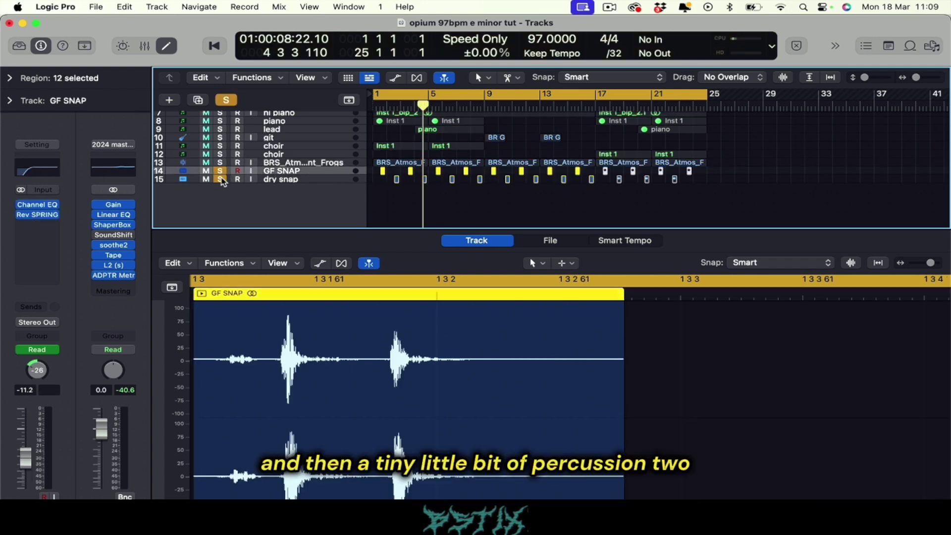
key("space")
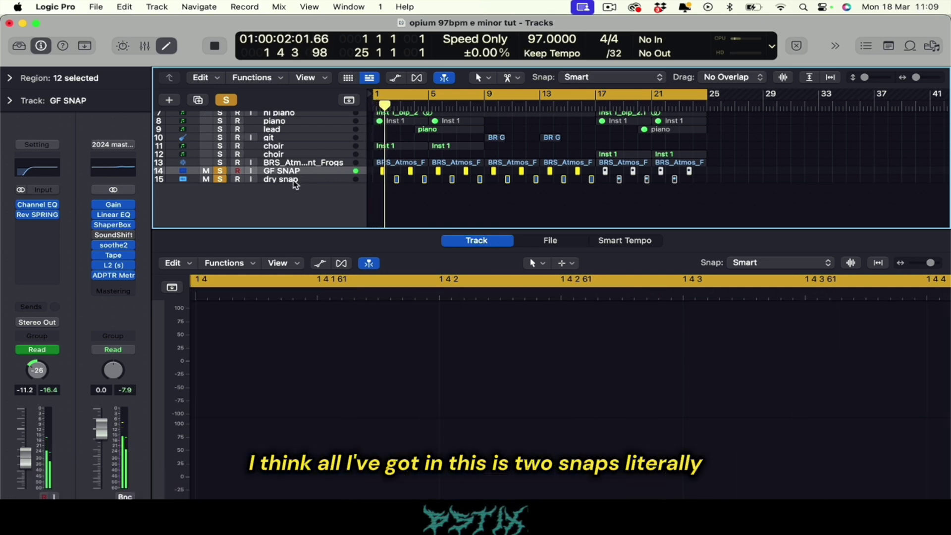
Compare the effects and panning of the GF SNAP and dry snap tracks during playback.
left_click(297, 180)
left_click(292, 171)
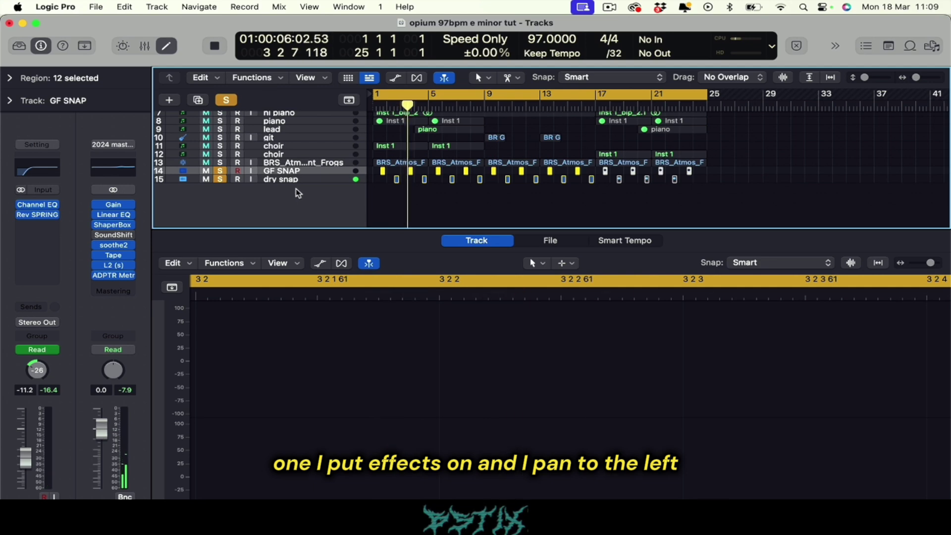
left_click(290, 180)
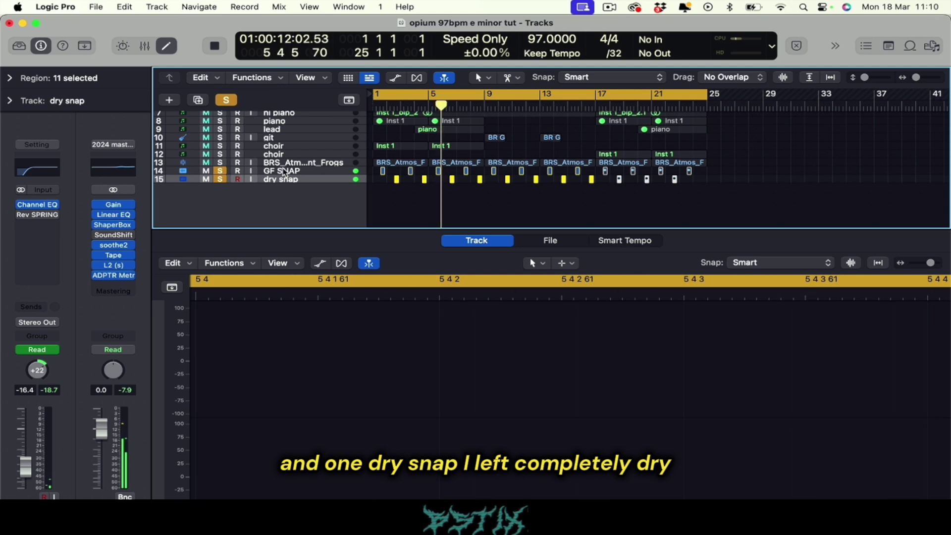
left_click(285, 171)
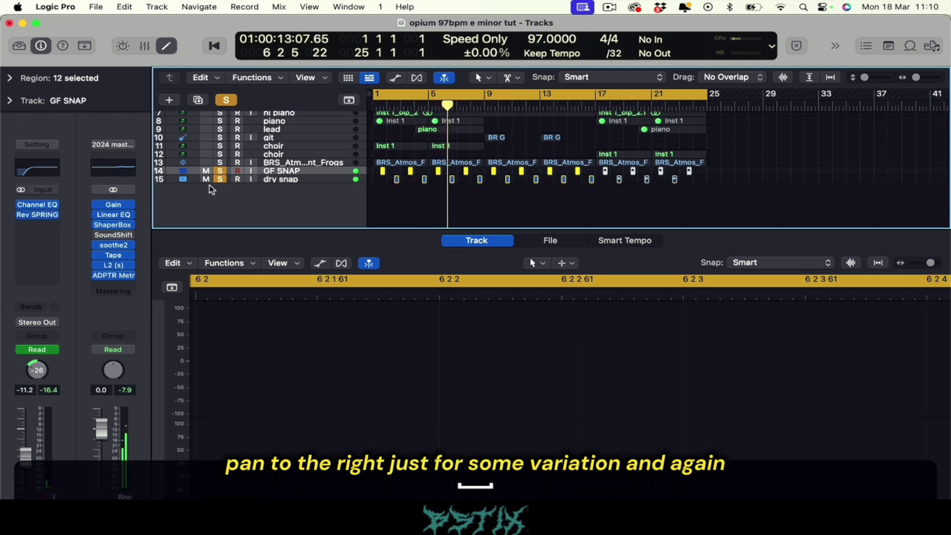
Examine the Rev SPRING-636 reverb settings on the GF SNAP track and close the plug-in.
left_click(38, 214)
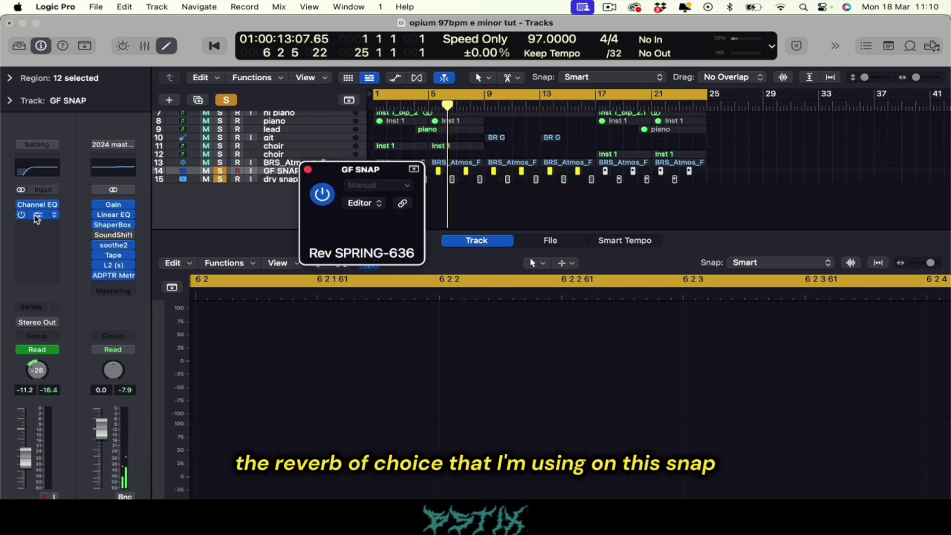
left_click_drag(703, 198, 563, 129)
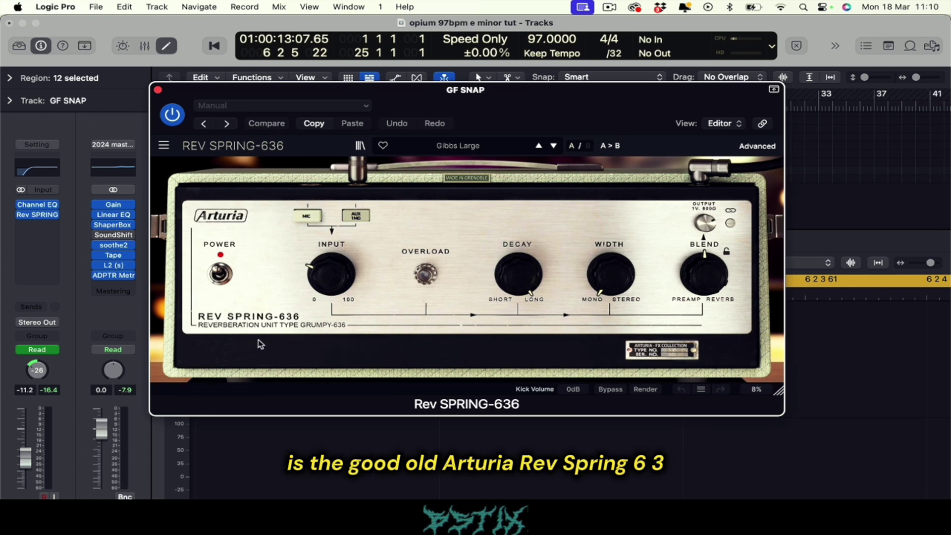
left_click(159, 90)
Clear the snap solos and play the whole sample with all layers.
key("space")
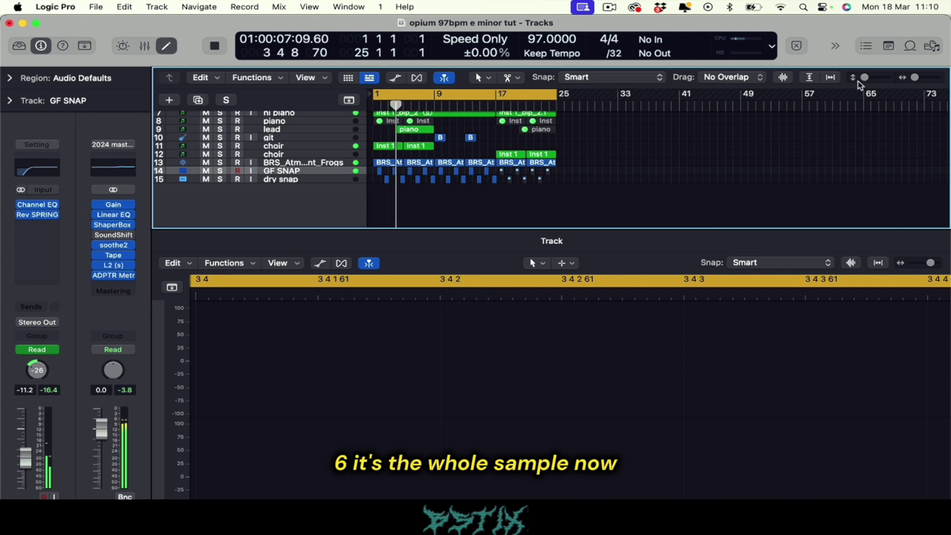
scroll(586, 183, "up", 2)
scroll(539, 156, "up", 2)
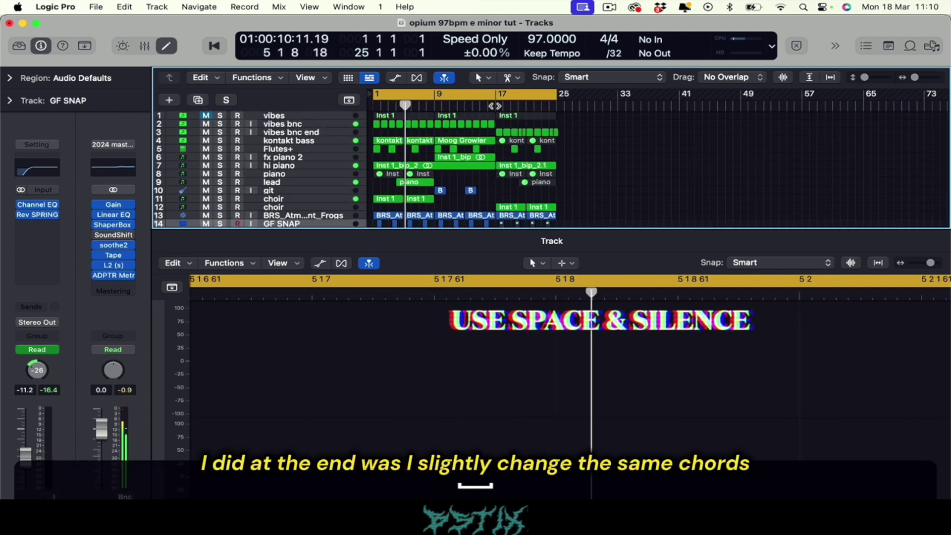
Play the ending section from bar 17 and set the cycle range from bar 17 to bar 25.
left_click(497, 99)
key("space")
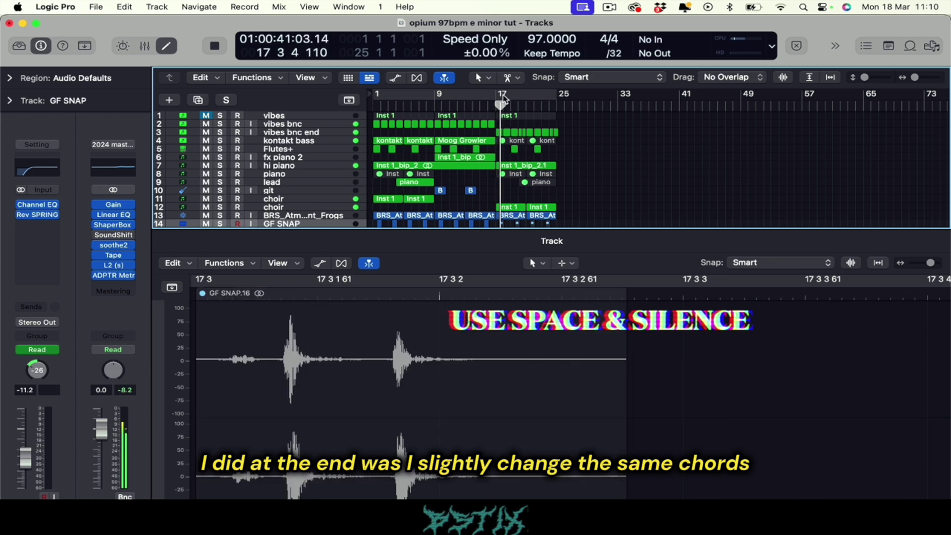
left_click_drag(497, 99, 557, 99)
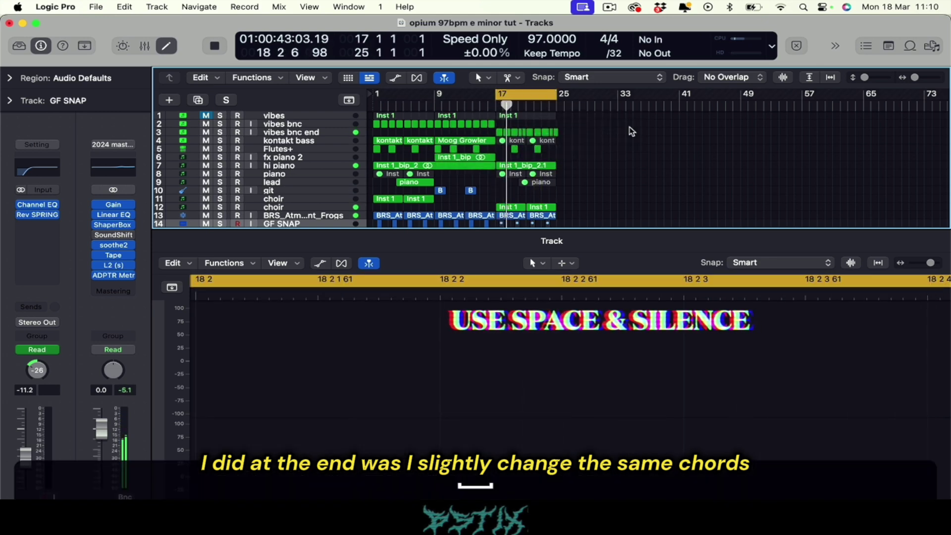
key("space")
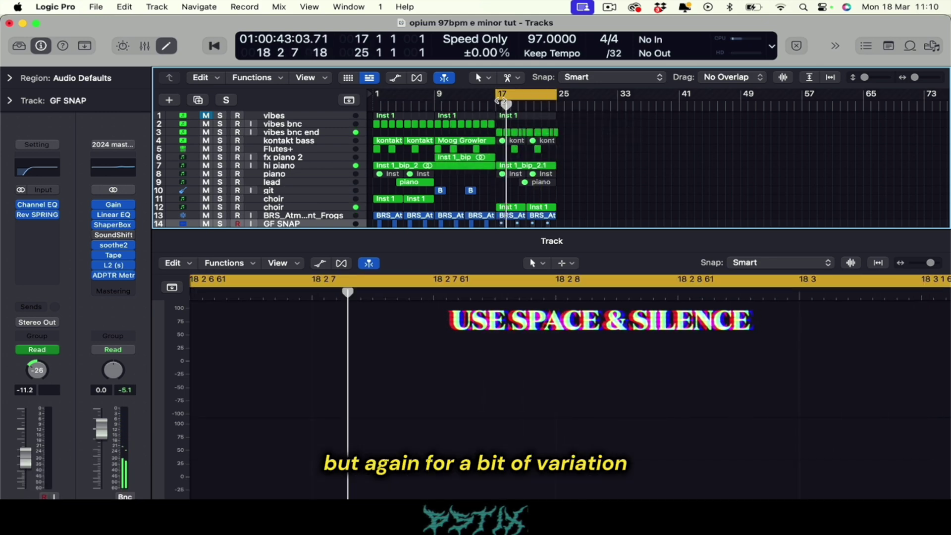
Check the kontakt bass track and the hi piano and second choir regions in the section starting at bar 17.
left_click(574, 140)
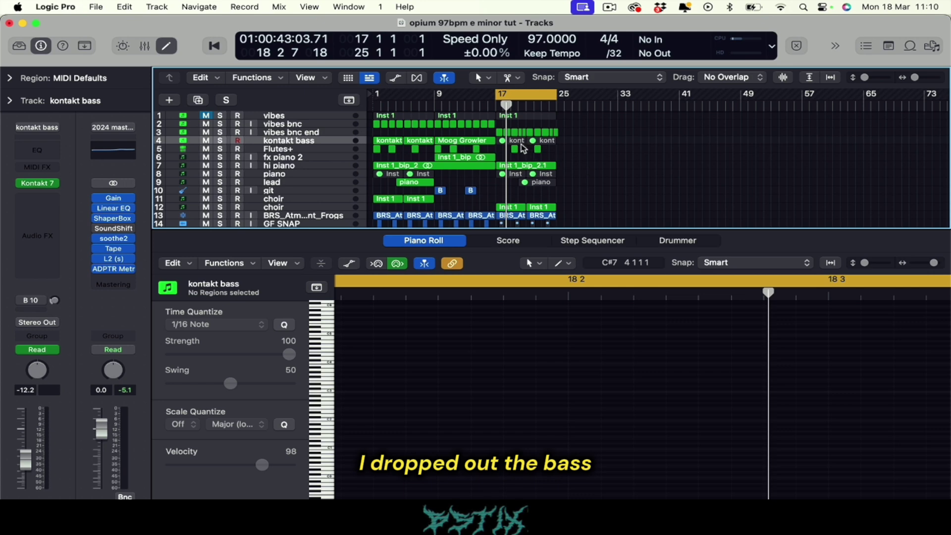
scroll(519, 146, "down", 3)
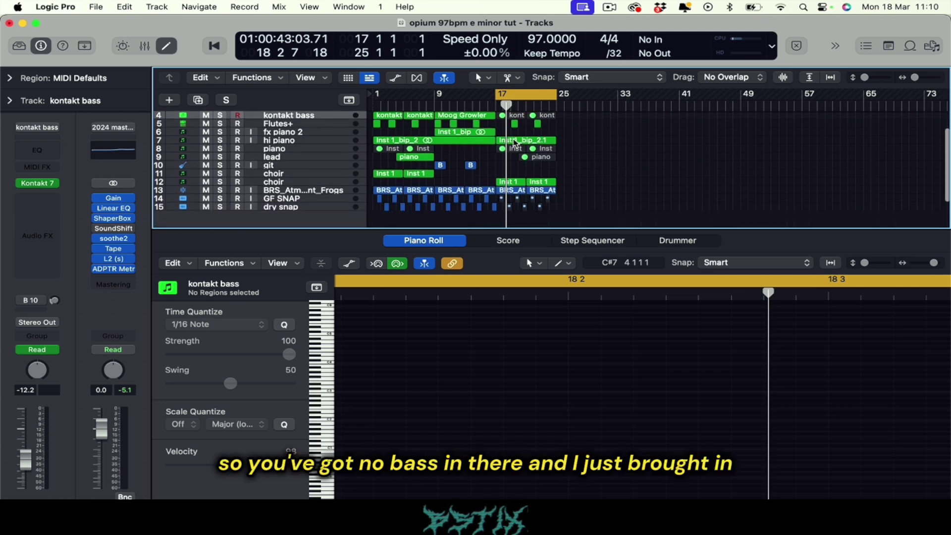
left_click(515, 141)
left_click(509, 182)
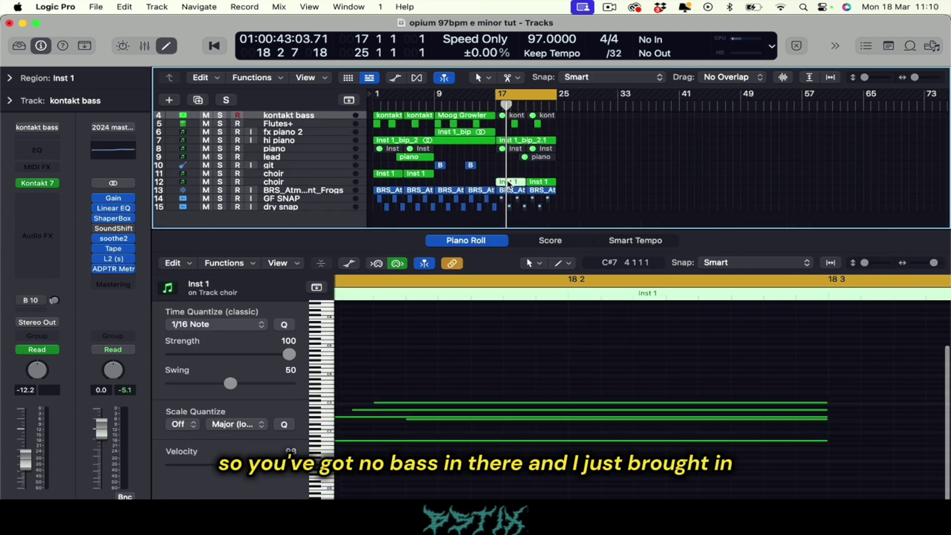
Select the second choir track and play the ending section from bar 17 to hear its changed voicings.
left_click(309, 181)
key("space")
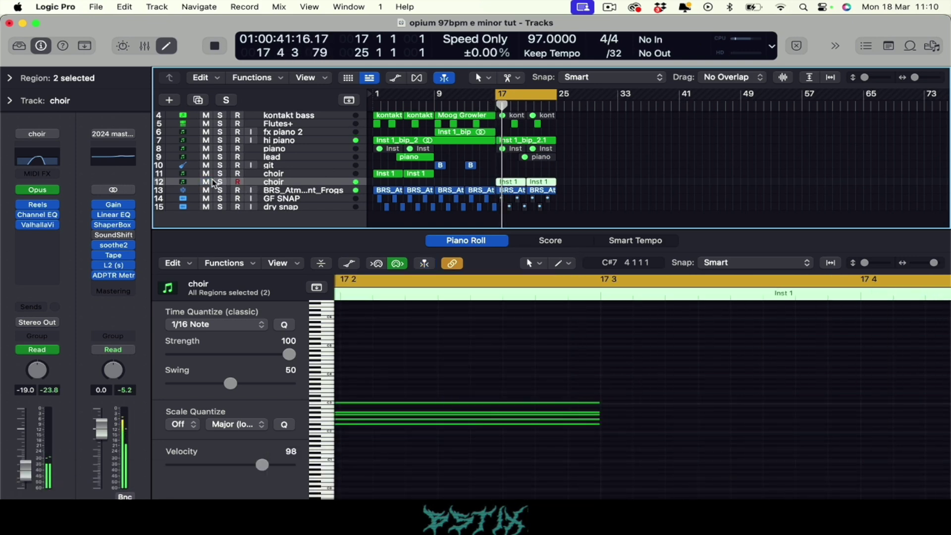
key("space")
Inspect the vibes bnc end regions and the hi piano region starting at bar 17.
key("super+Left")
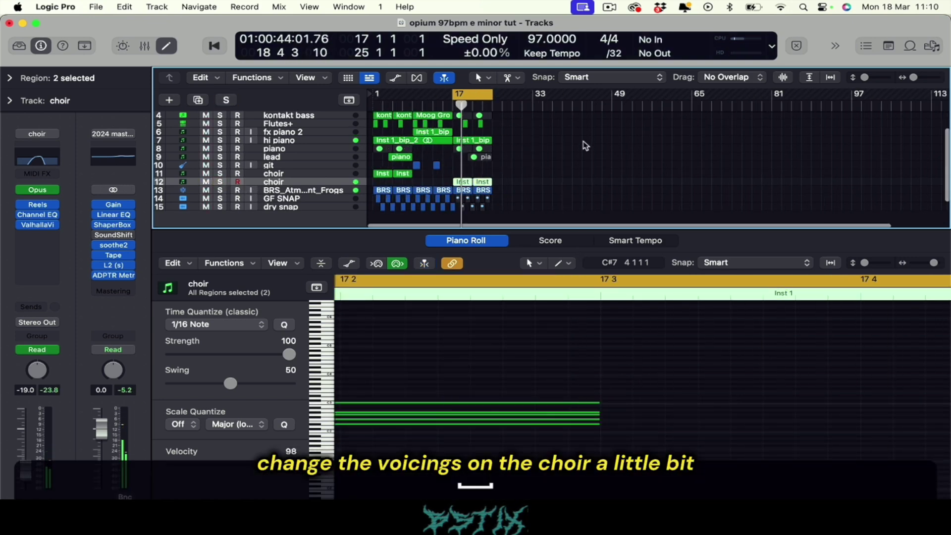
scroll(557, 167, "up", 5)
left_click(456, 132)
scroll(483, 152, "down", 5)
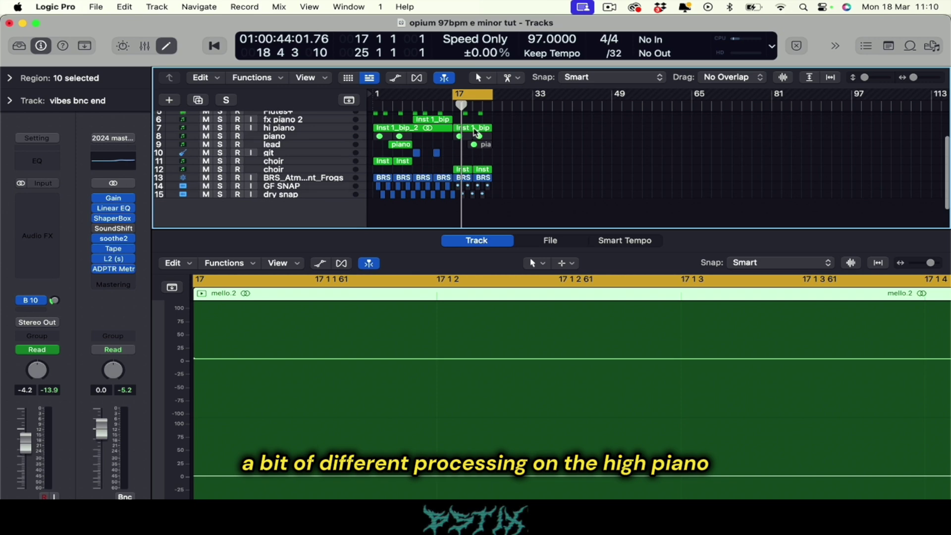
left_click(475, 131)
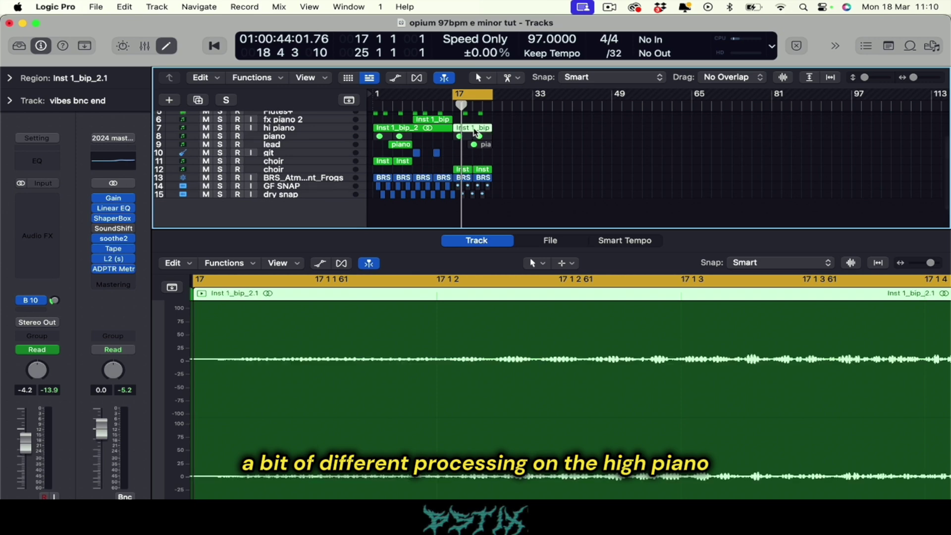
Select the hi piano track, clear the region selection, and extend the cycle range back to bar 1, ending at bar 25.
left_click(304, 130)
left_click(535, 168)
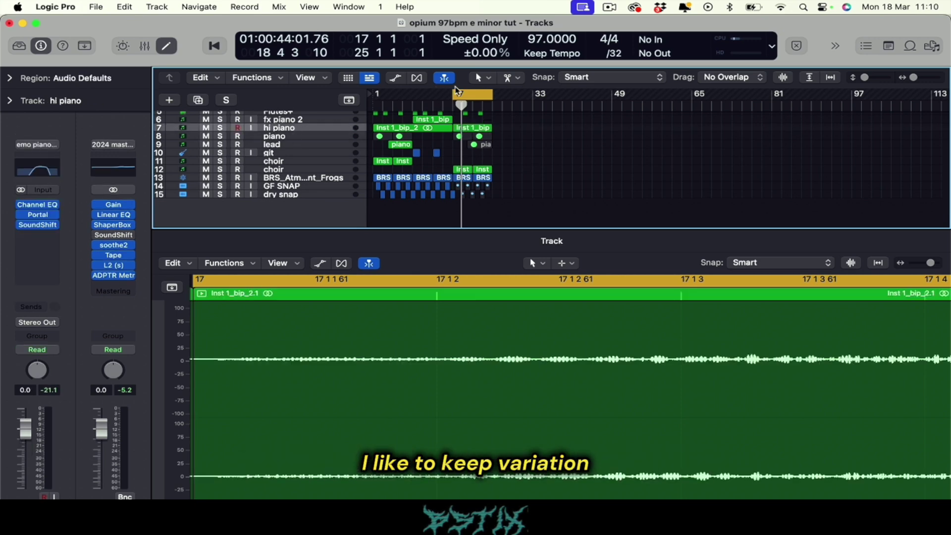
left_click_drag(456, 90, 375, 92)
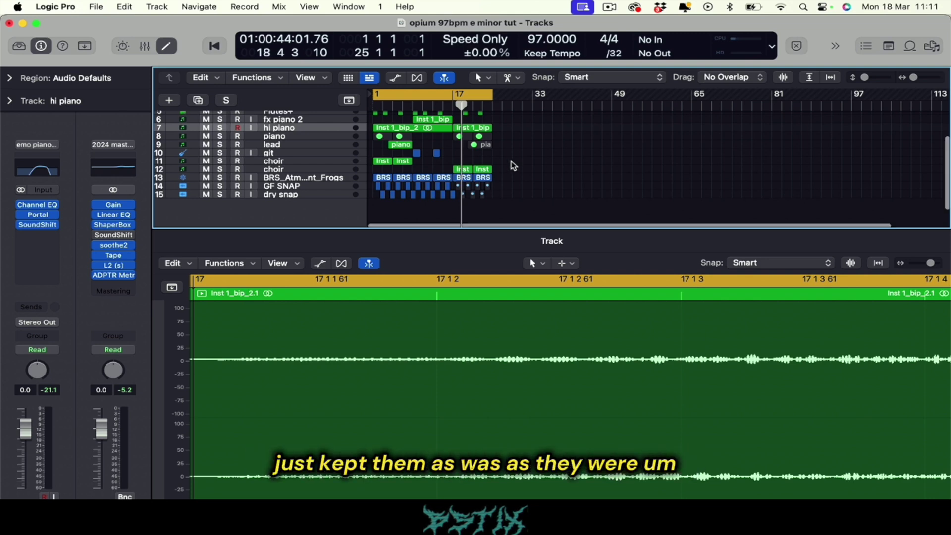
Select the second choir track's regions and the forest atmosphere region starting at bar 17 to review the ending section.
key("super+Right")
key("super+Right")
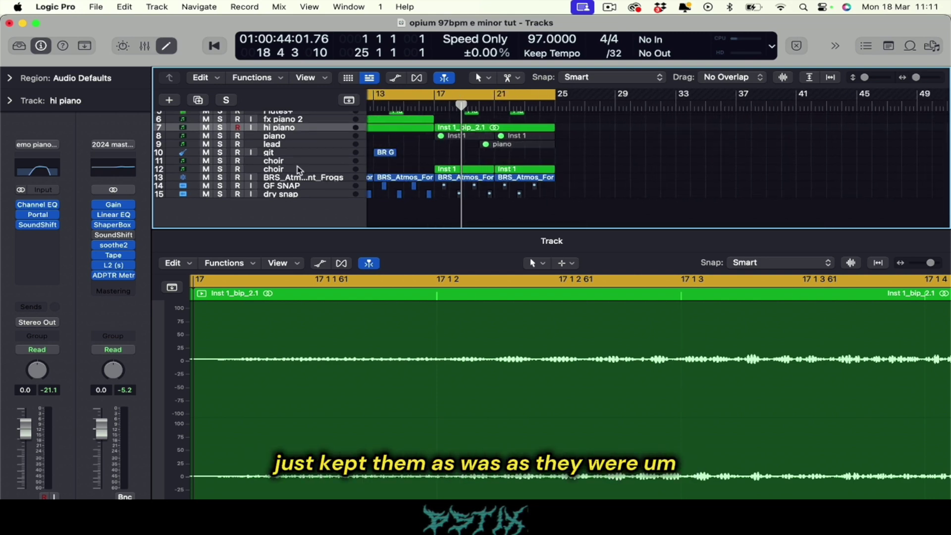
left_click(299, 170)
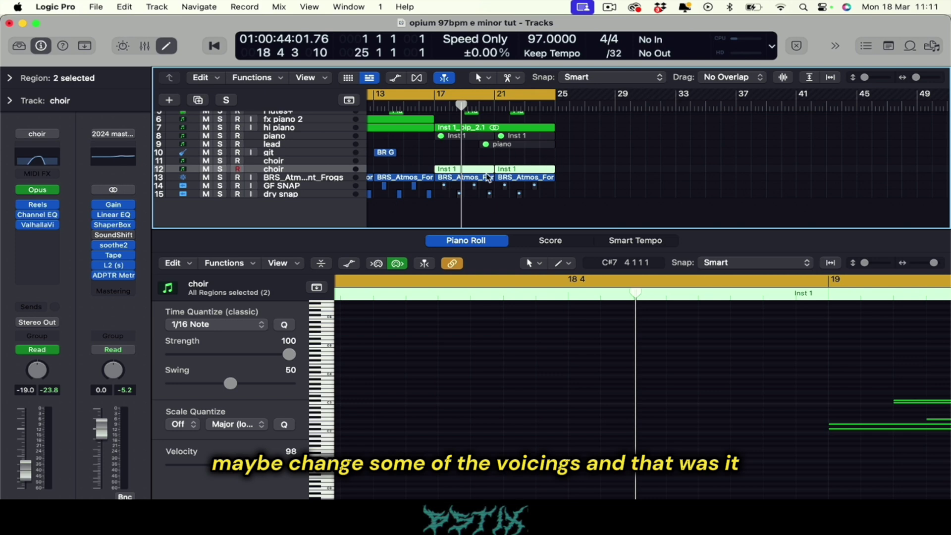
key("super+Left")
left_click(464, 181)
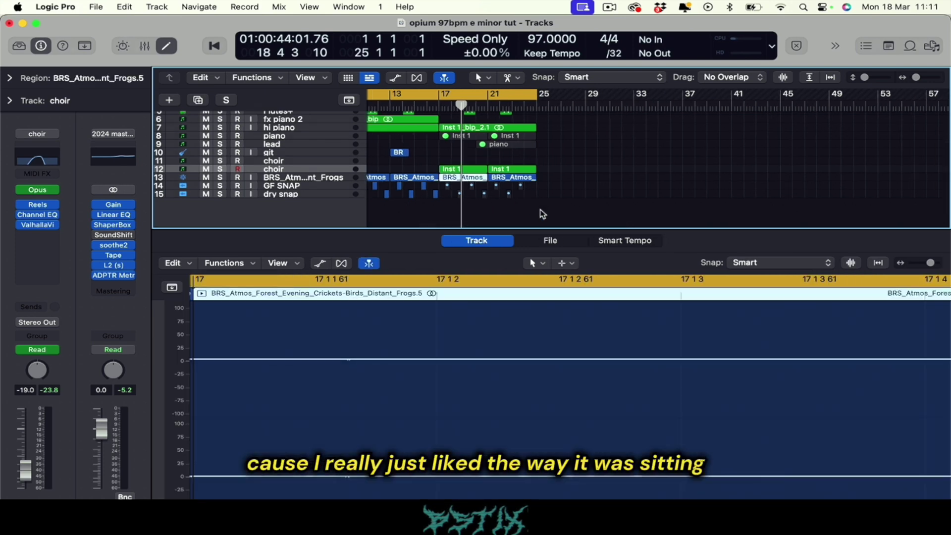
Select the muted GF SNAP and dry snap regions from bar 17 onward, clear the selection and look over the full arrangement.
left_click_drag(540, 210, 446, 191)
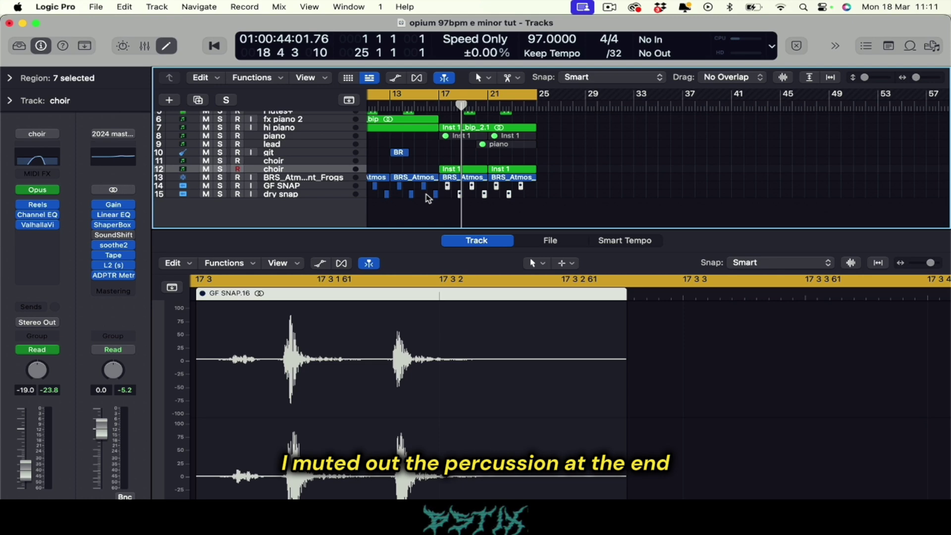
scroll(429, 198, "left", 5)
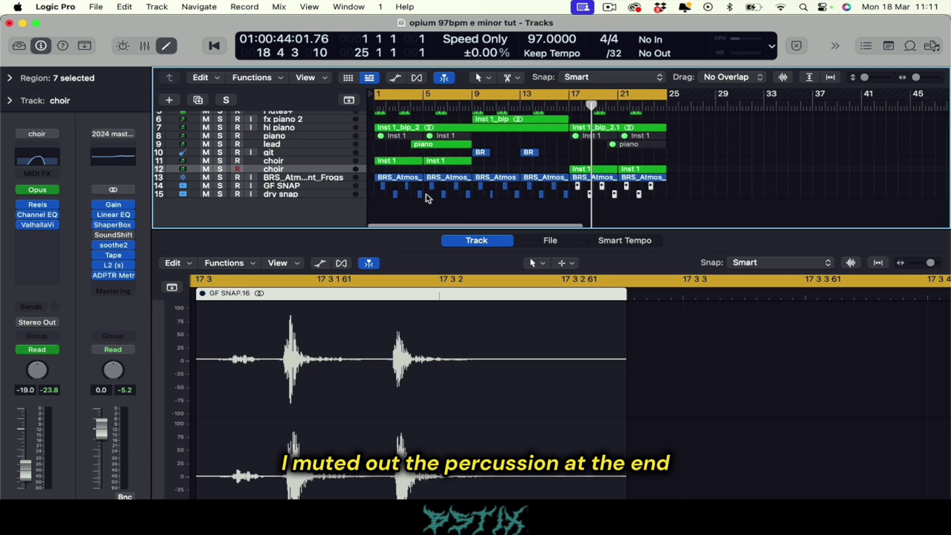
left_click(675, 158)
scroll(685, 151, "up", 3)
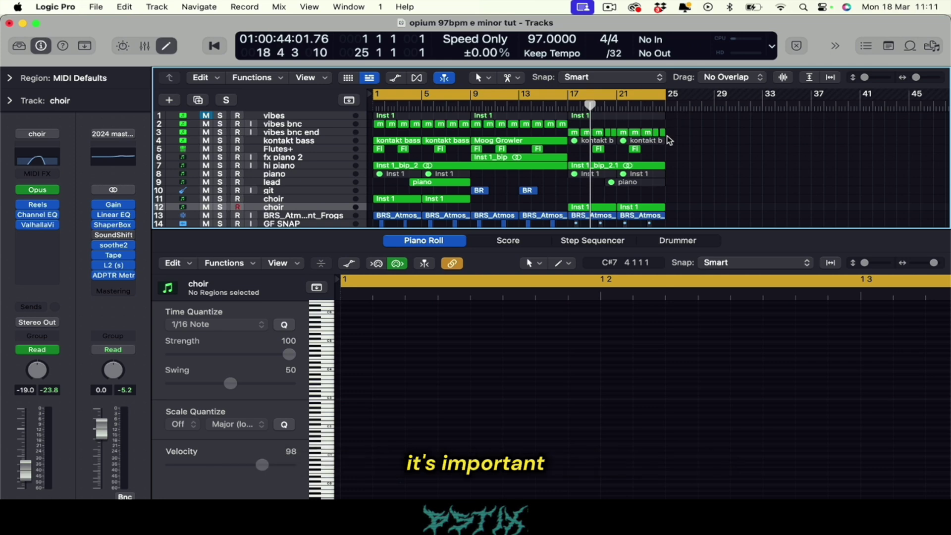
scroll(678, 152, "down", 3)
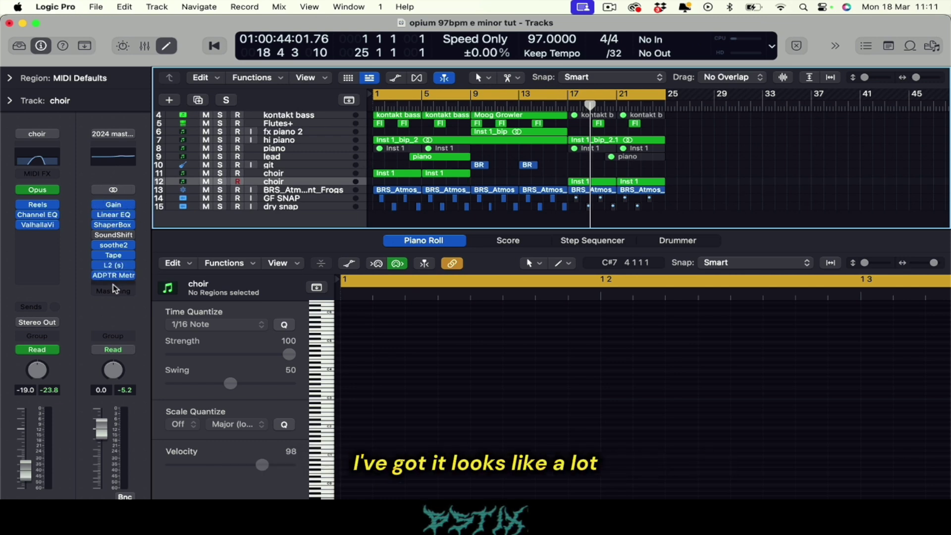
Check the Gain plug-in on the 2024 mastering channel, bypass the entire mastering chain and play the sample from bar 1.
left_click(116, 205)
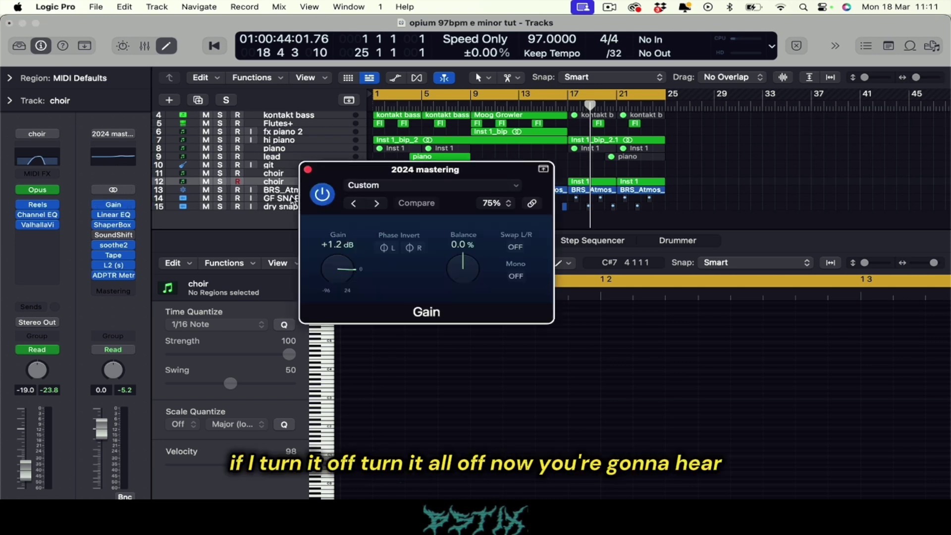
left_click(307, 170)
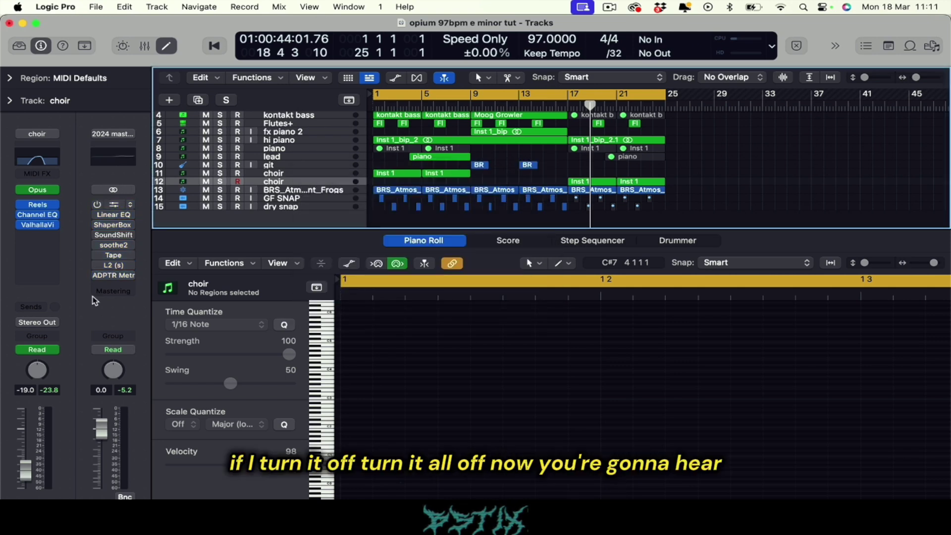
key("Return")
key("space")
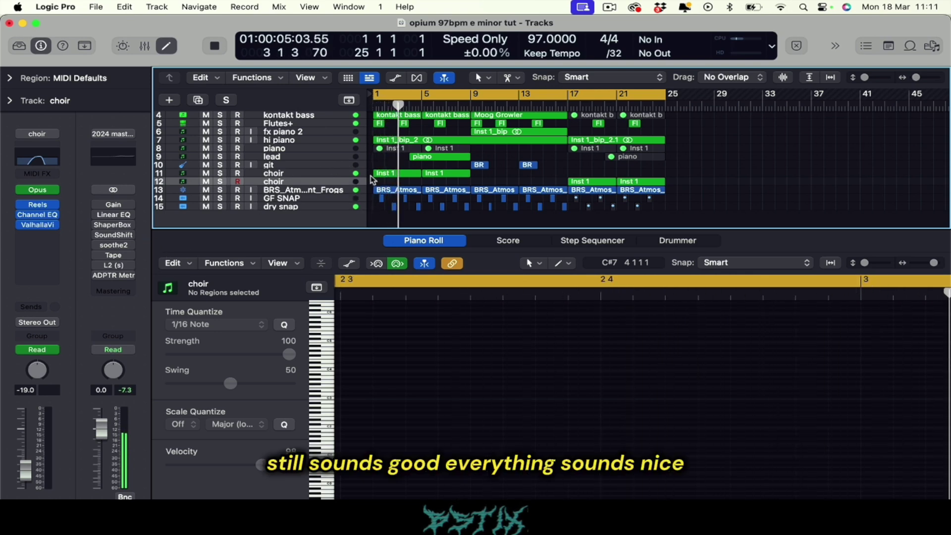
key("space")
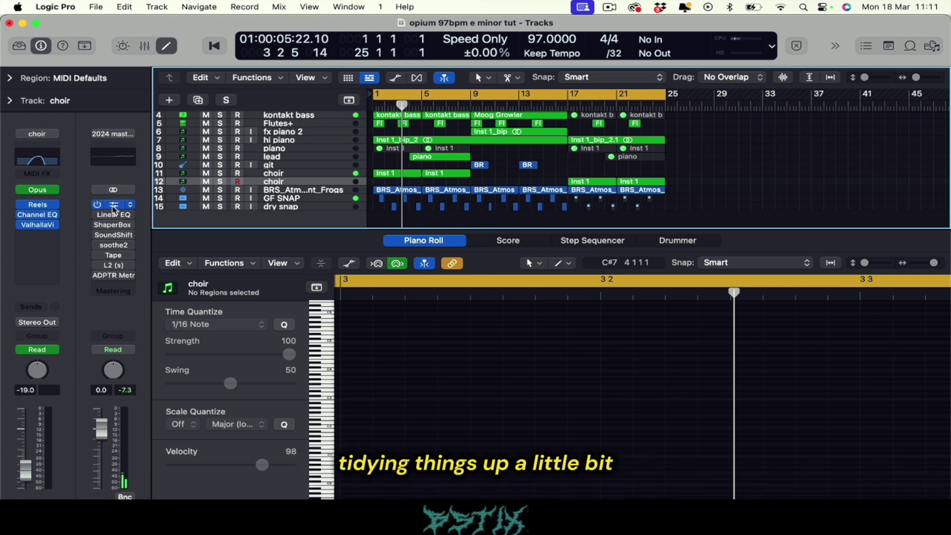
Re-enable Gain and Linear EQ on the mastering channel, review both plug-ins' settings and play the sample from bar 1.
left_click(115, 207)
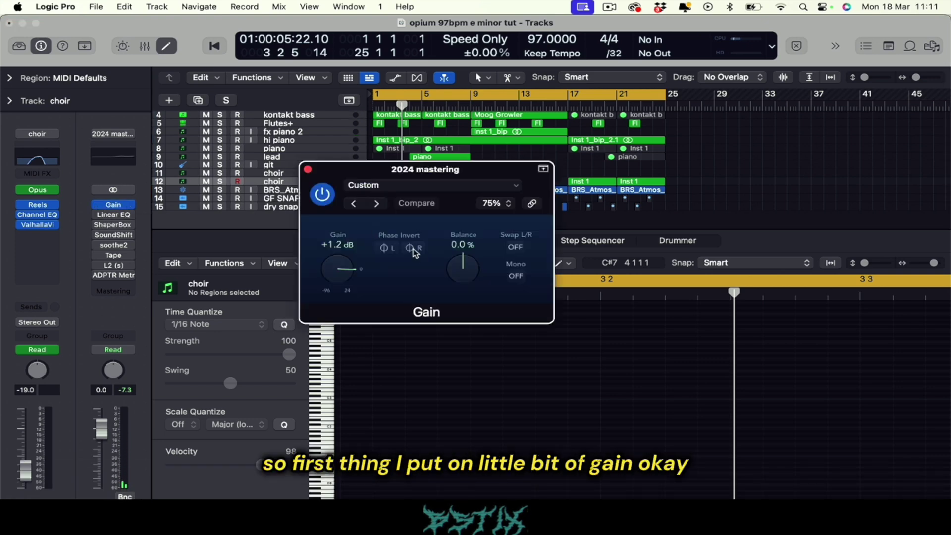
left_click(308, 171)
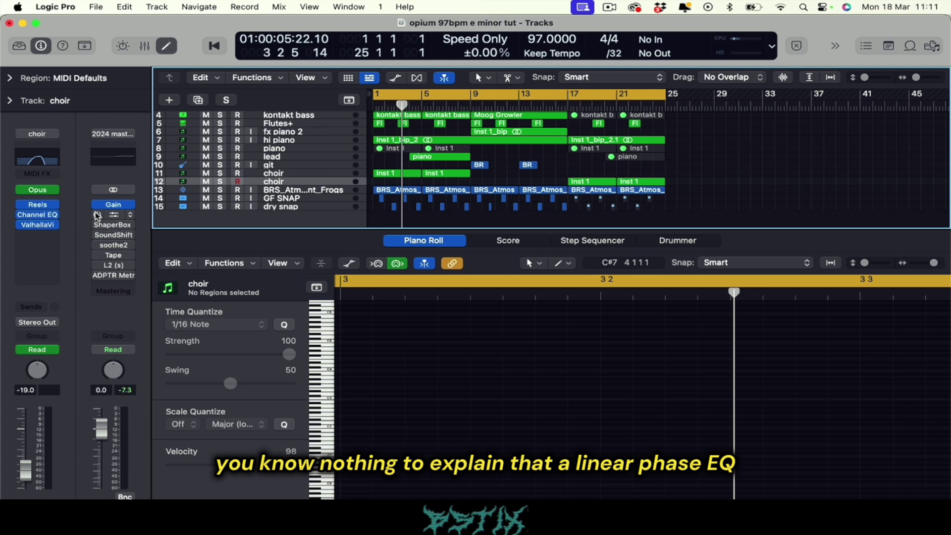
left_click(116, 218)
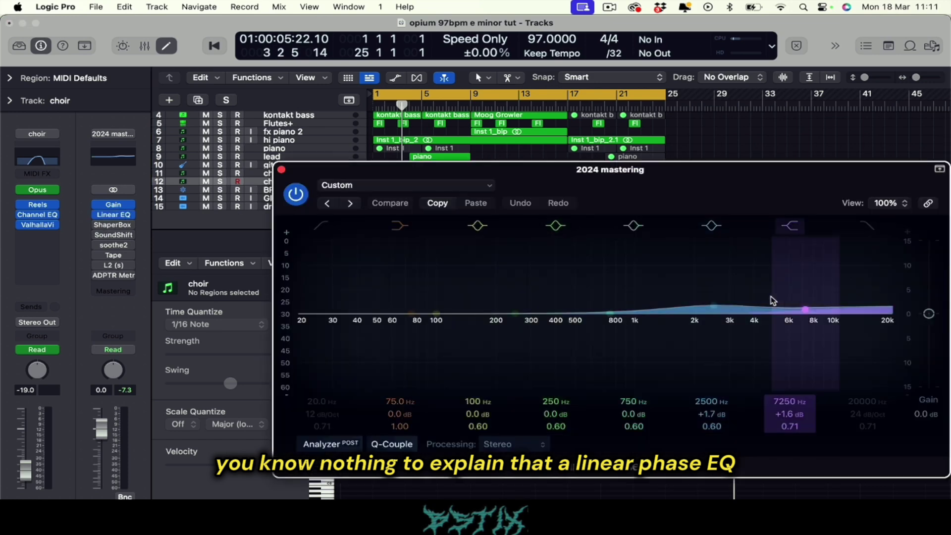
key("Return")
key("space")
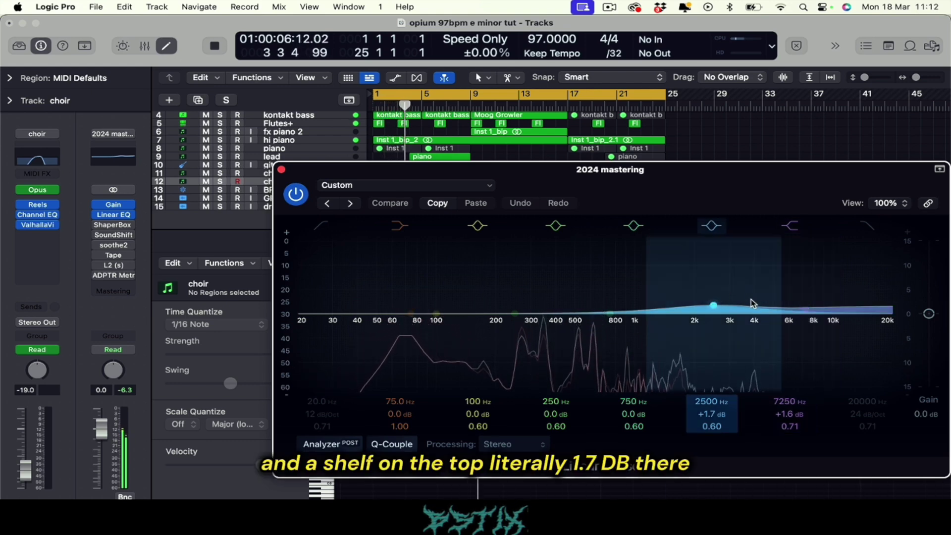
left_click(282, 170)
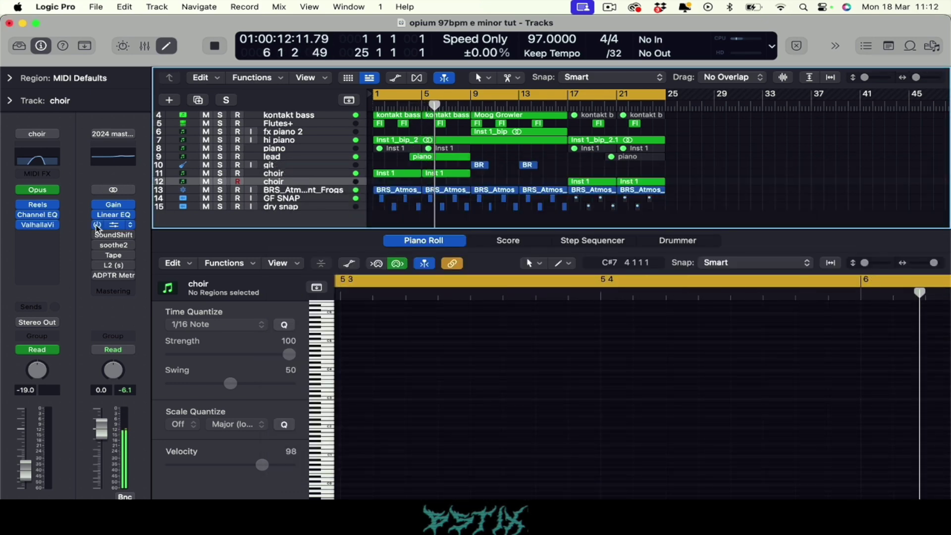
Re-enable ShaperBox on the mastering channel and review its volume sidechain curve and mix during playback, closing its window after.
left_click(116, 226)
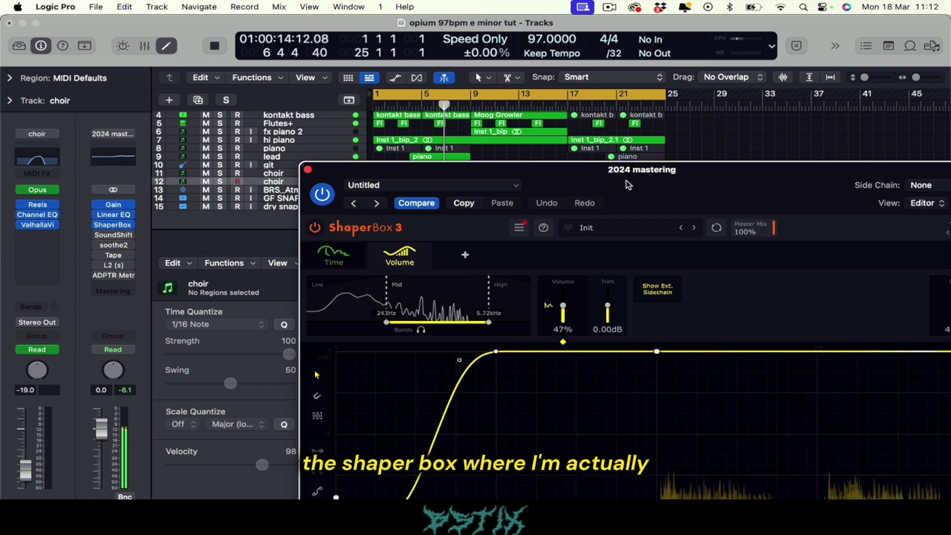
left_click_drag(626, 173, 430, 28)
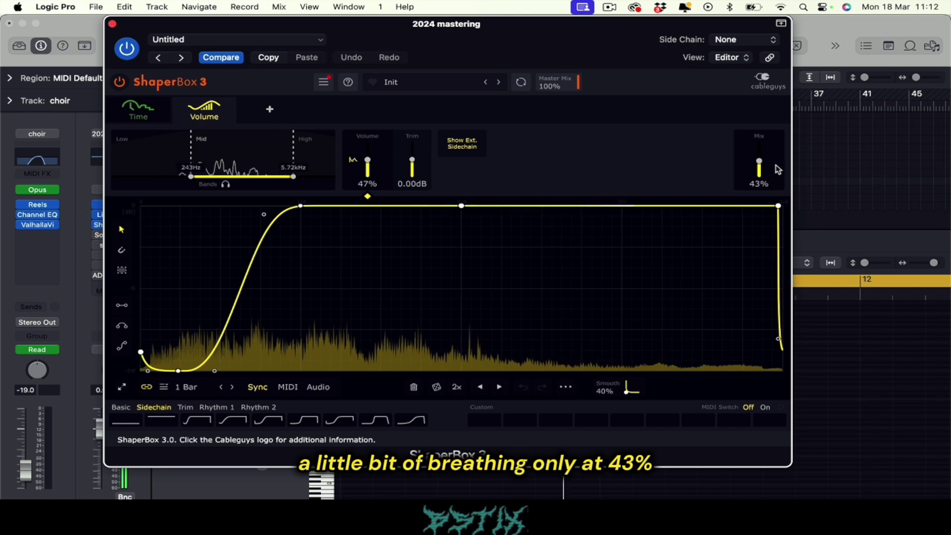
key("super+w")
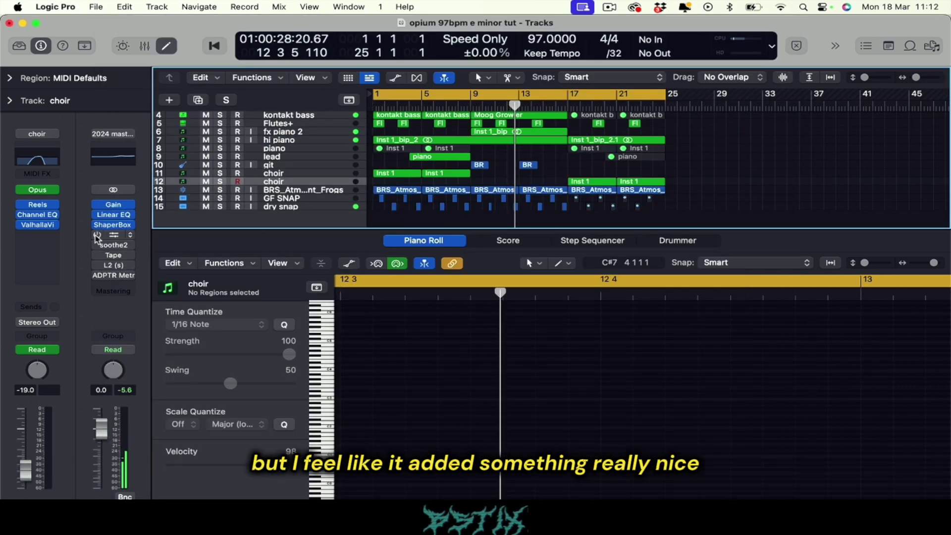
Enable SoundShifter Pitch on the mastering channel with its -1 semitone transpose and play the sample from bar 1.
left_click(117, 237)
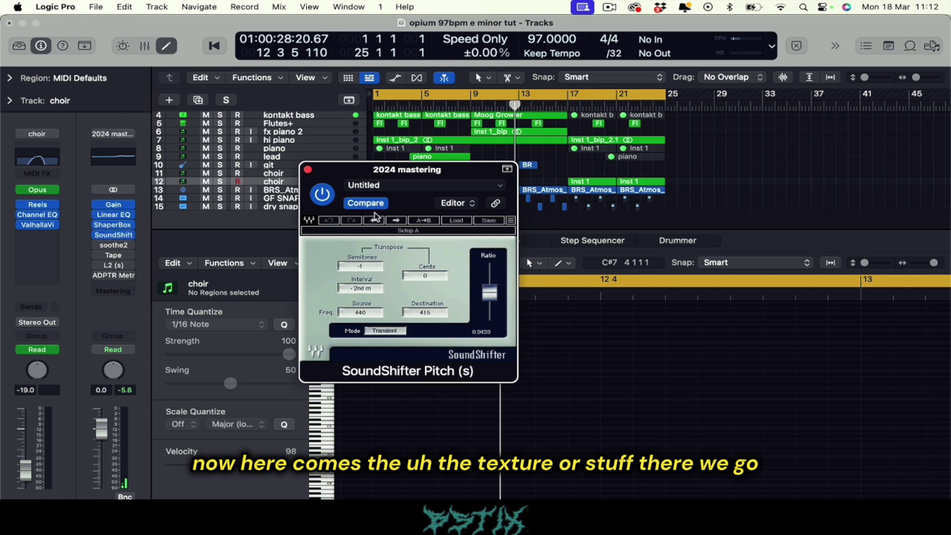
key("Return")
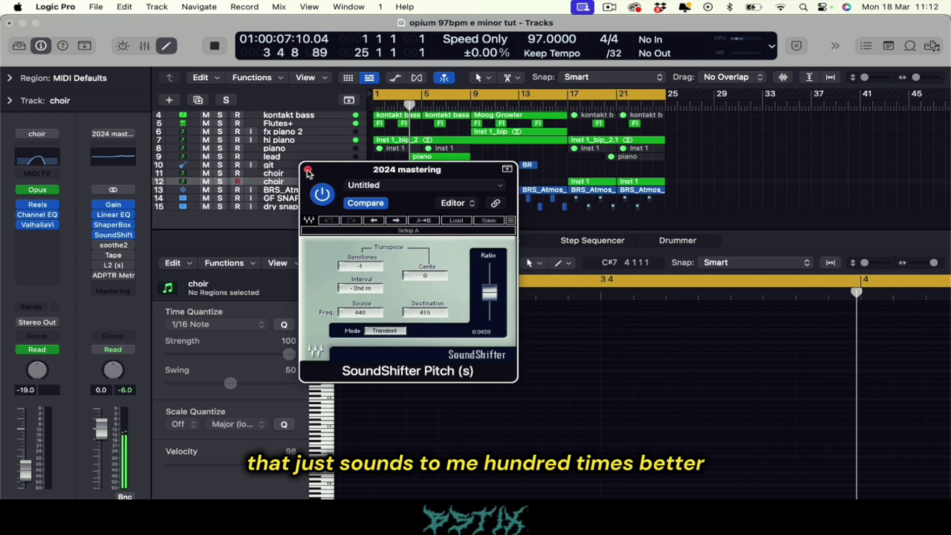
left_click(307, 170)
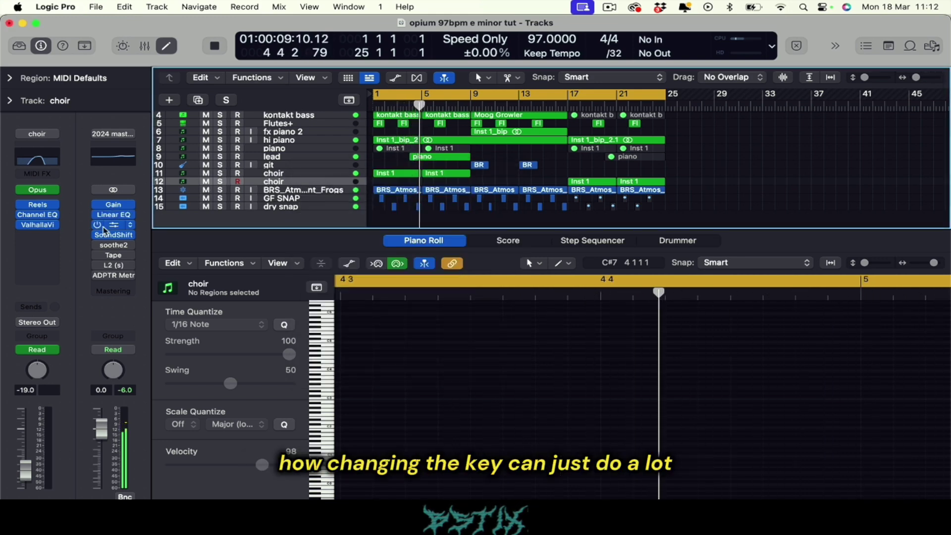
Re-enable soothe2 on the mastering channel and review its resonance suppression curve while the sample plays.
left_click(114, 246)
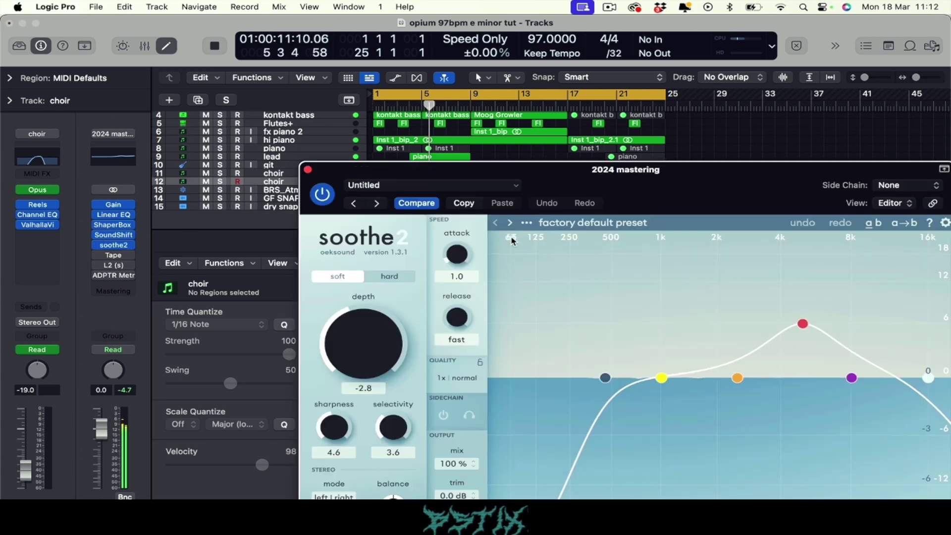
left_click_drag(718, 173, 639, 113)
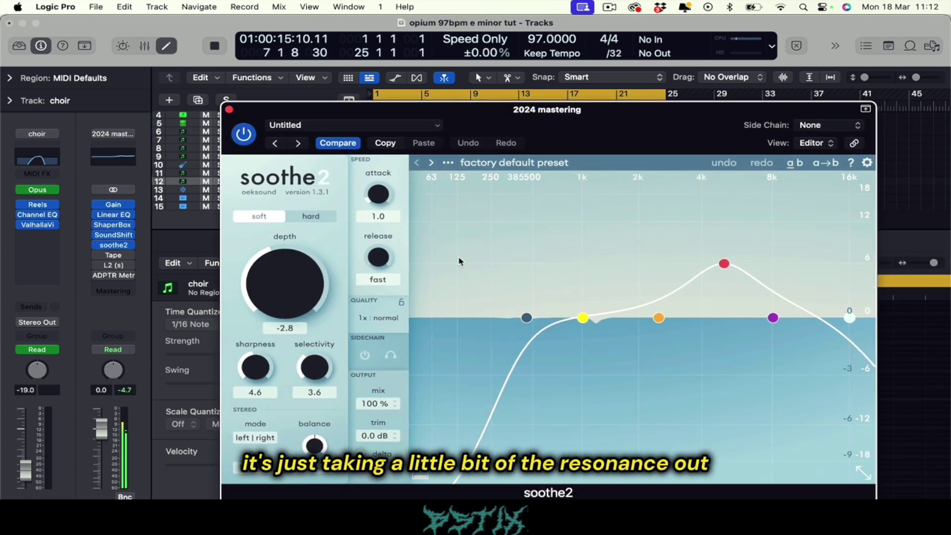
left_click(229, 110)
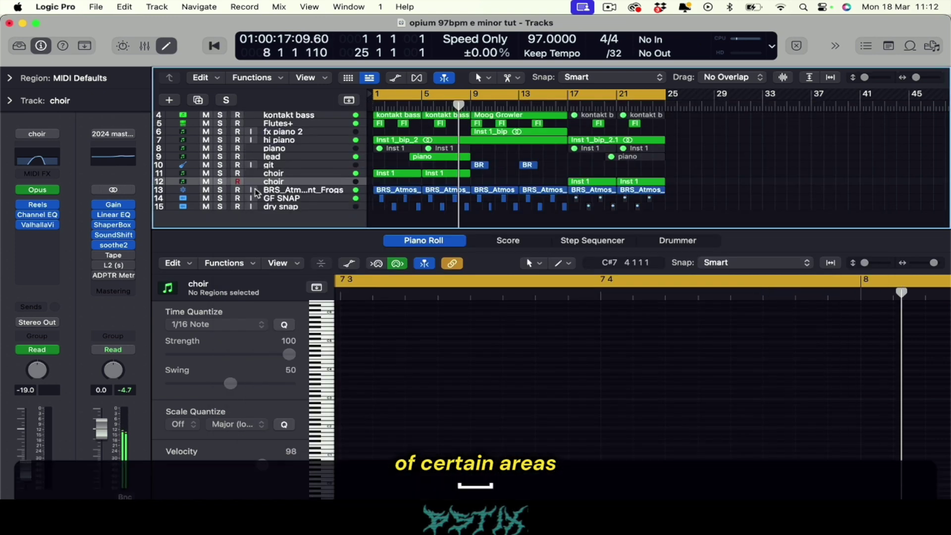
Re-enable the Tape plug-in on the mastering channel and review its amount, type and tape speed while playing from bar 1.
left_click(125, 258)
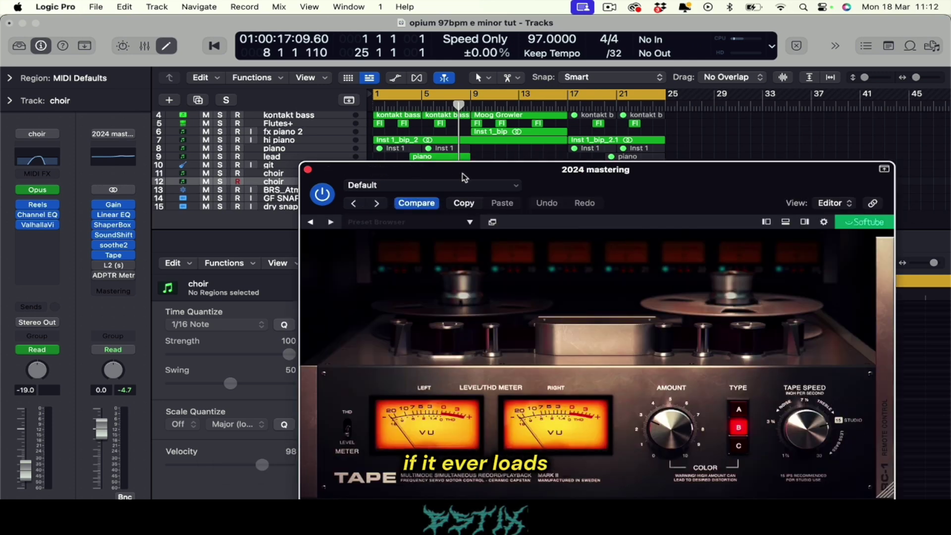
left_click_drag(462, 173, 397, 90)
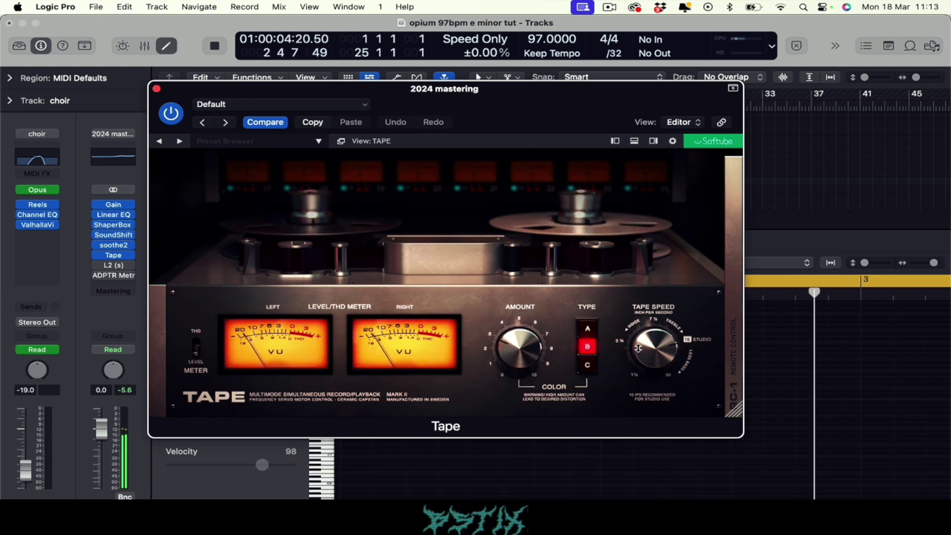
left_click(156, 88)
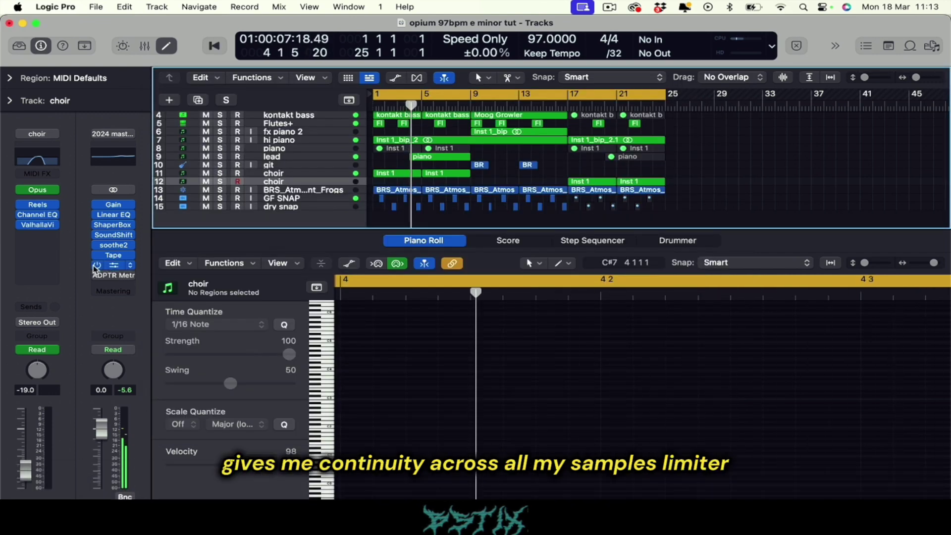
Re-enable the L2 limiter on the mastering channel and check its threshold and output ceiling during playback.
left_click(113, 265)
key("space")
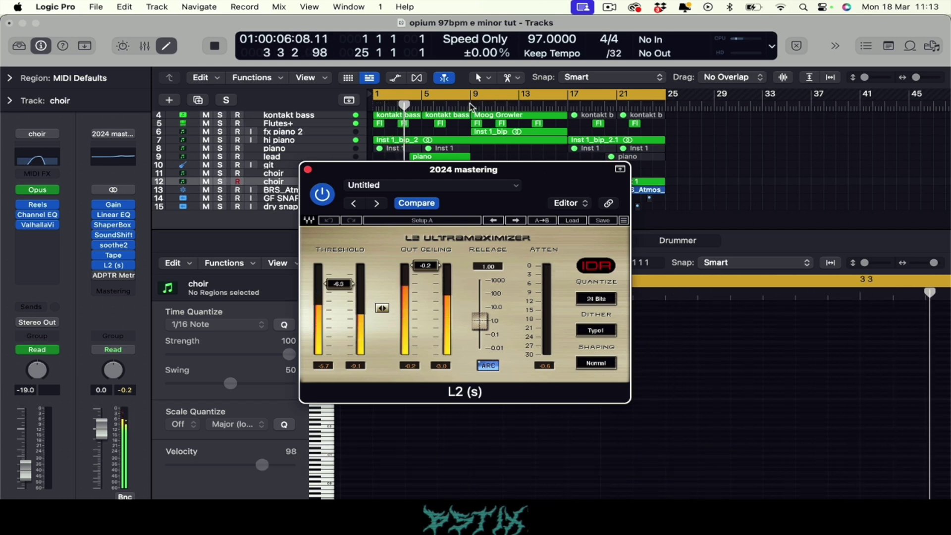
left_click(307, 170)
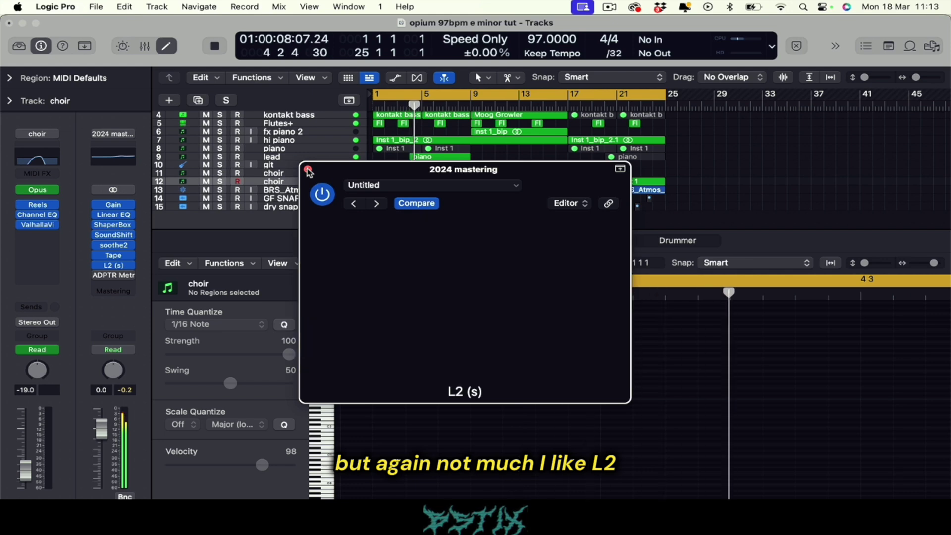
key("space")
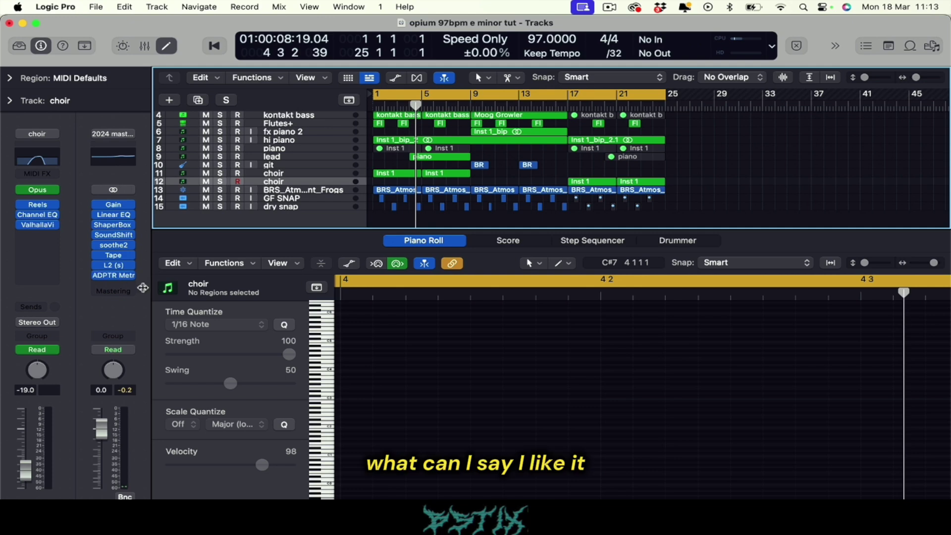
Re-enable ADPTR Metric AB and compare the mix with the Kingsway Music Library reference during playback, returning to the mix.
left_click(114, 276)
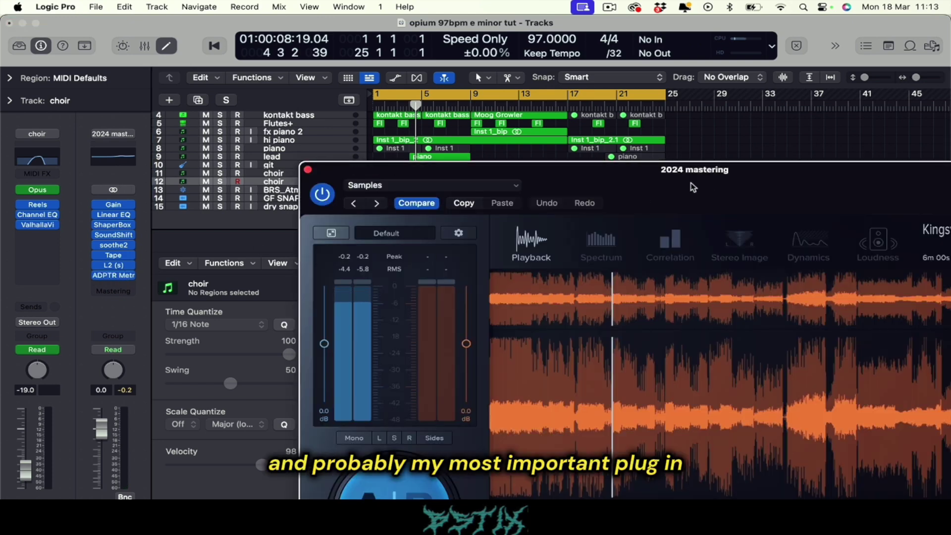
left_click_drag(687, 167, 505, 67)
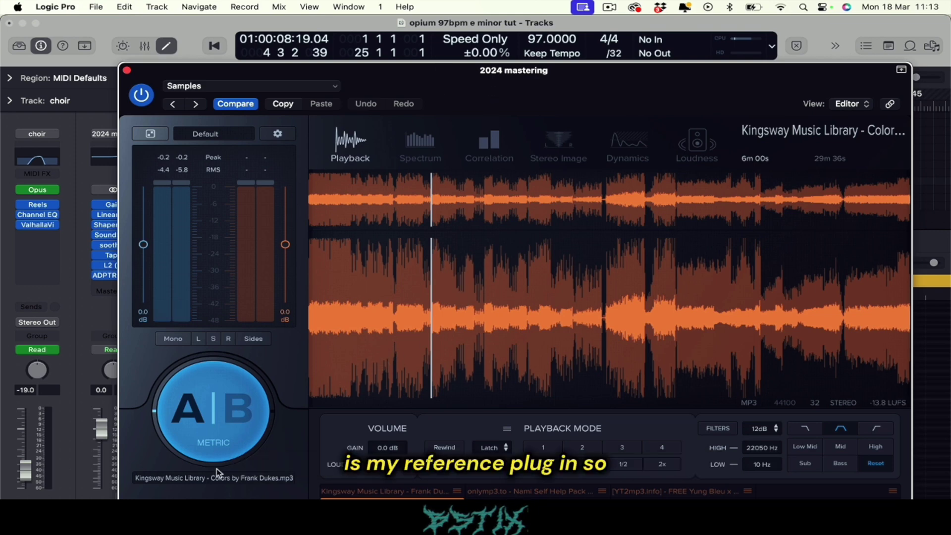
key("space")
left_click(225, 407)
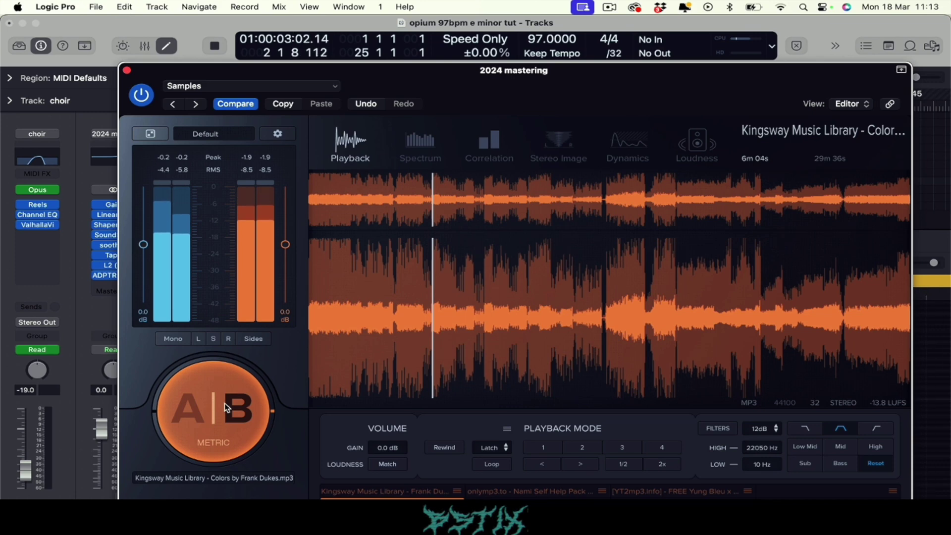
left_click(226, 408)
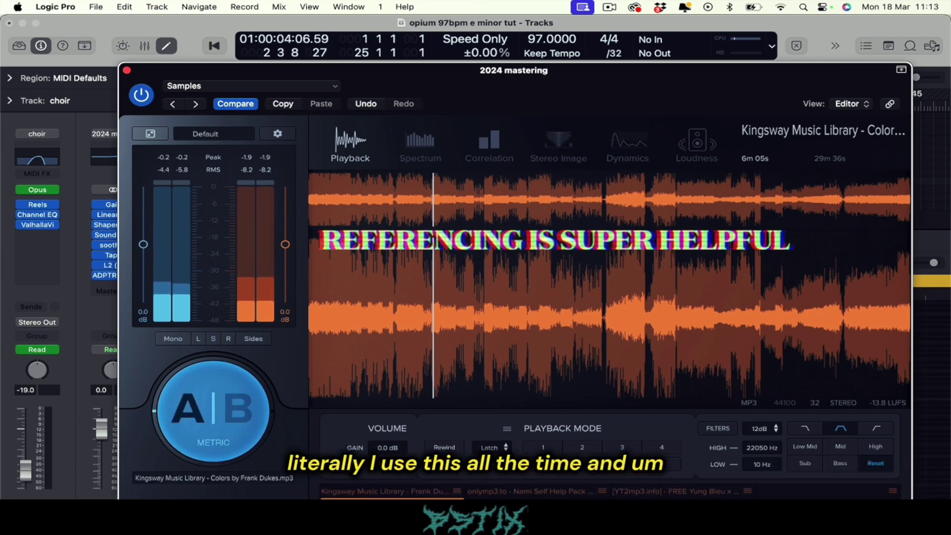
Browse the loaded Nami, Kingsway Music Library and Coop The Truth references in Metric AB, ending on the EXPLORATION Sample Pack, and close the plug-in.
left_click(524, 491)
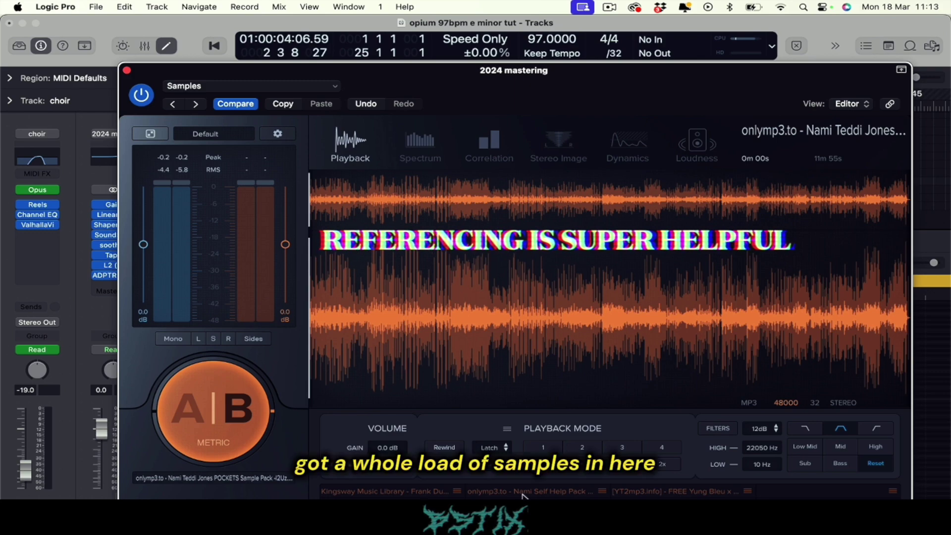
left_click(523, 492)
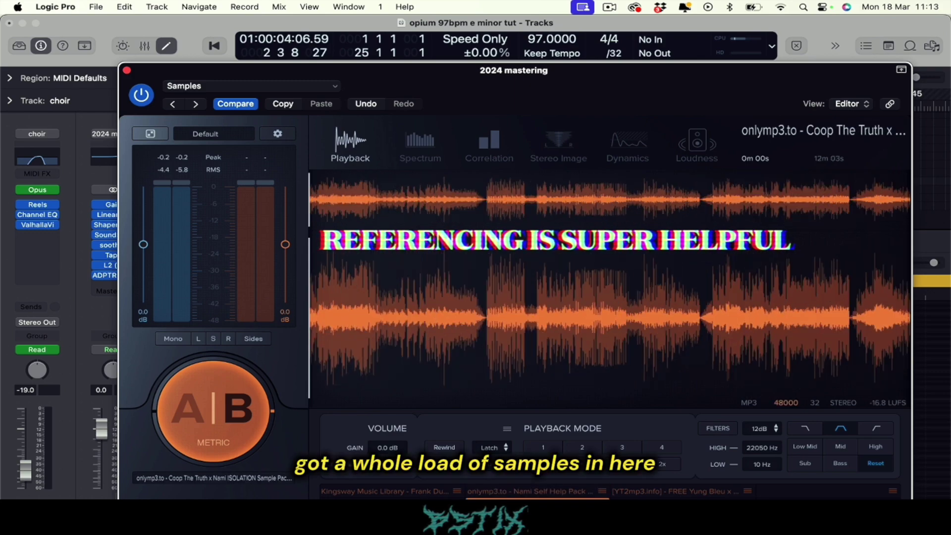
left_click(547, 493)
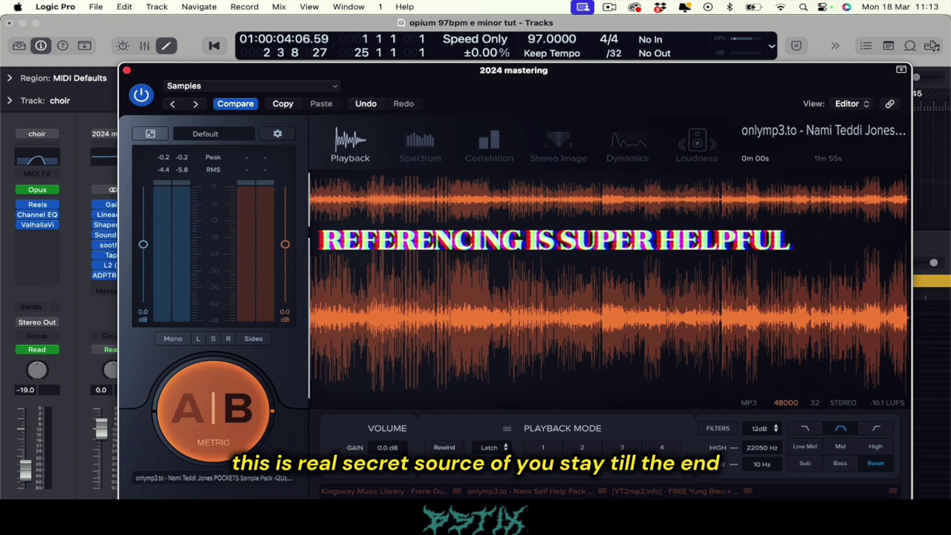
left_click(391, 493)
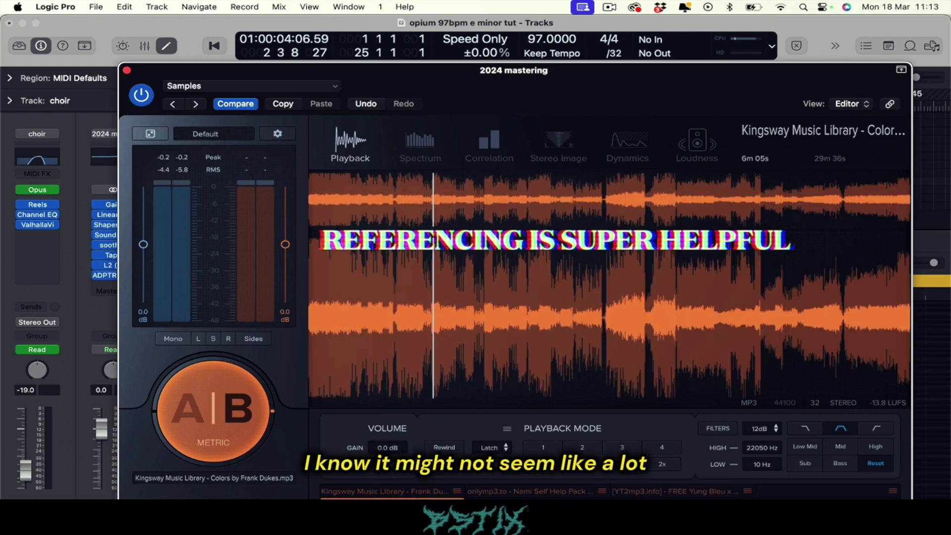
left_click(379, 492)
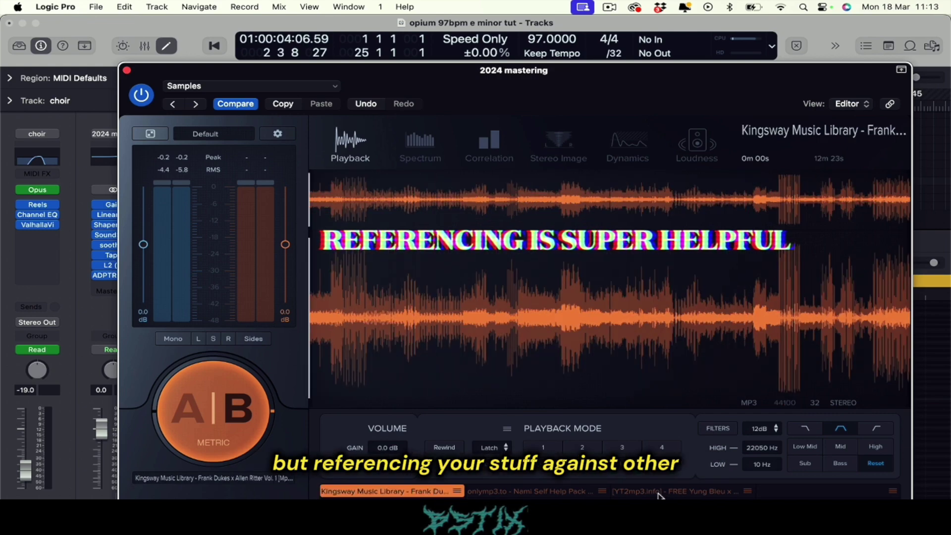
left_click(660, 492)
key("Up")
key("Up")
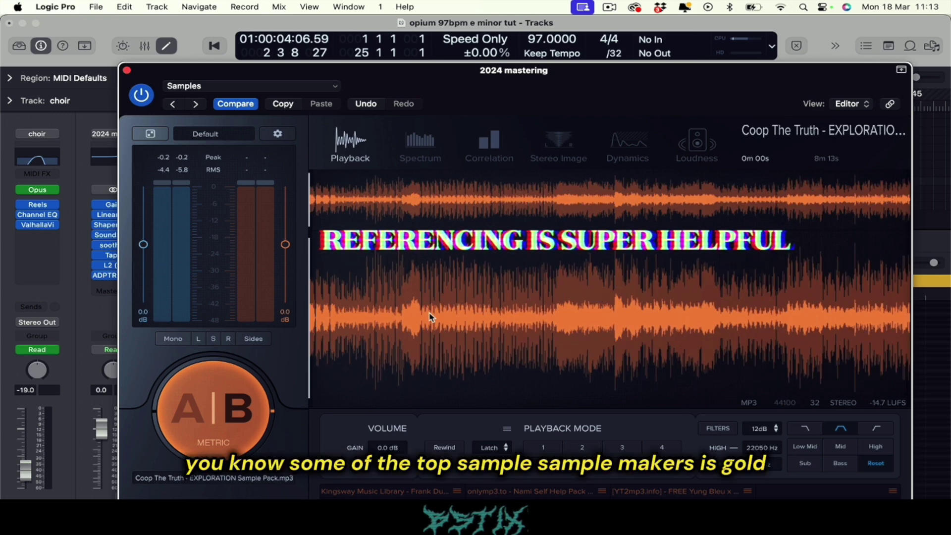
left_click(127, 70)
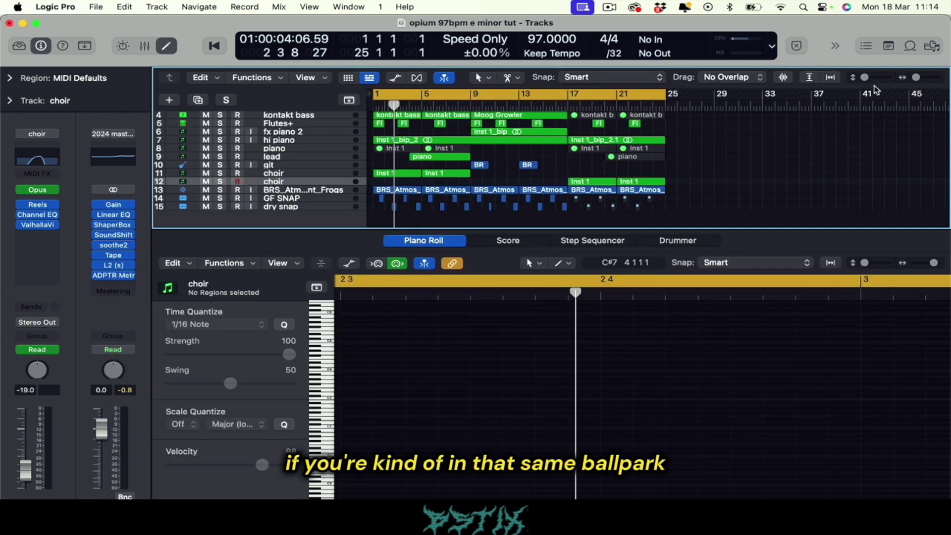